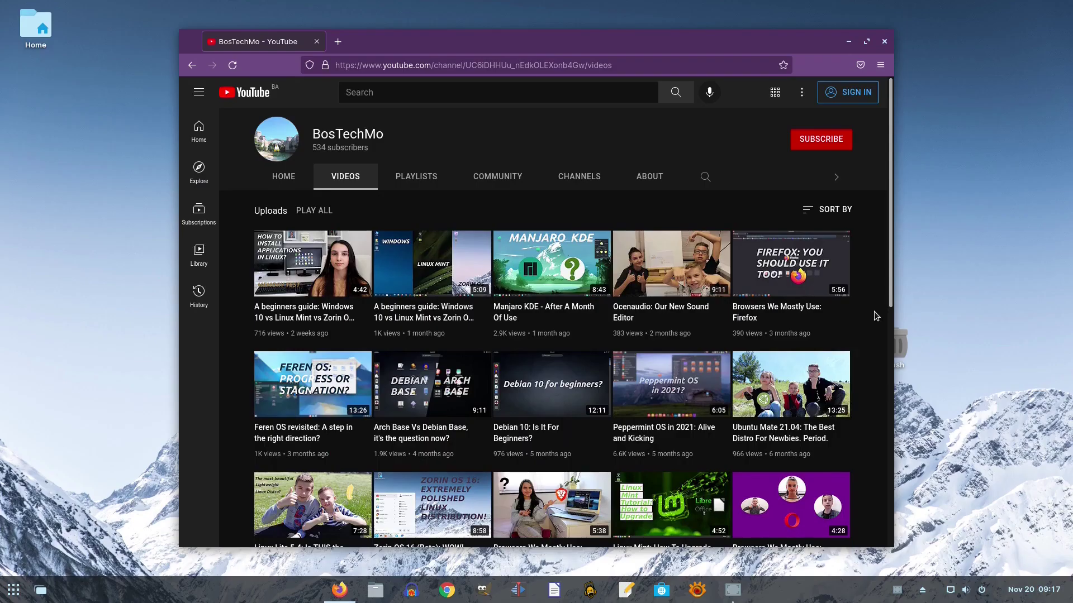
- Play the 'Peppermint OS in 2021: Alive and Kicking' video from the channel's Videos tab
{"action": "left_click", "coordinate": [671, 410]}
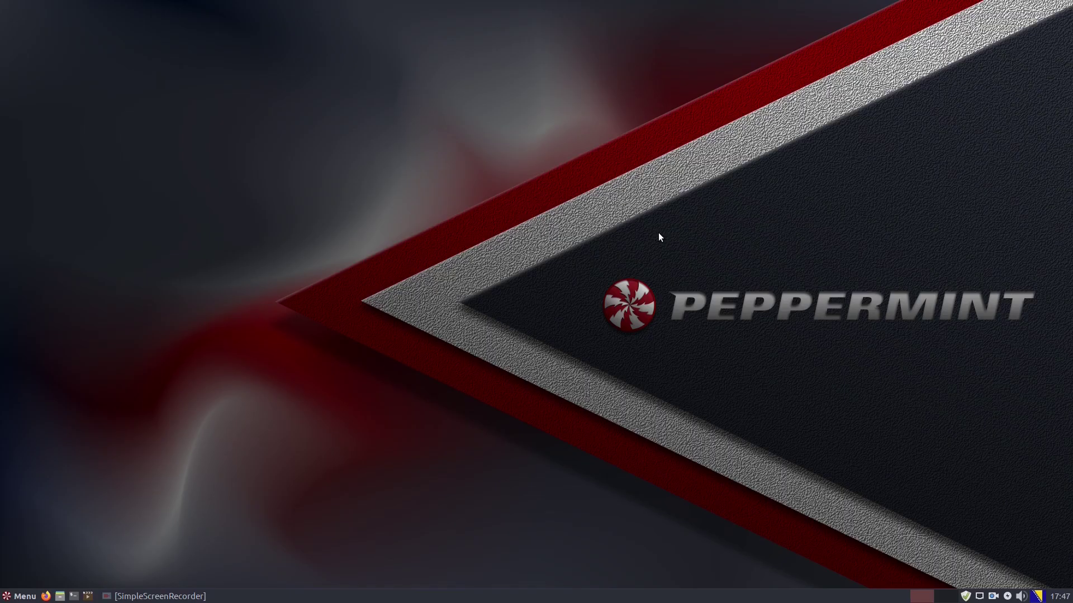
{"action": "left_click", "coordinate": [1058, 596]}
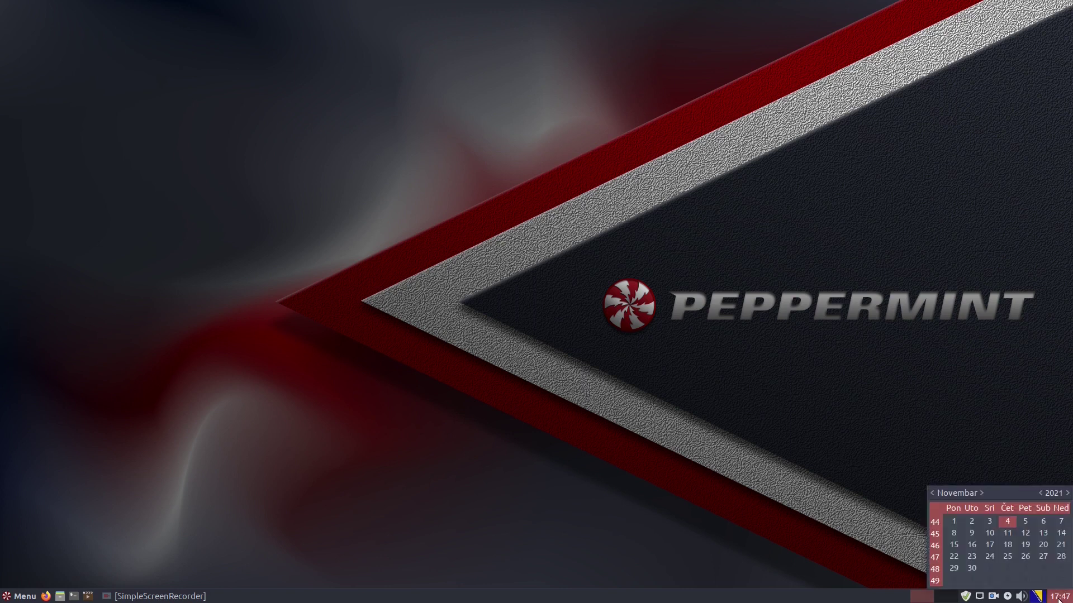
{"action": "left_click", "coordinate": [1058, 600]}
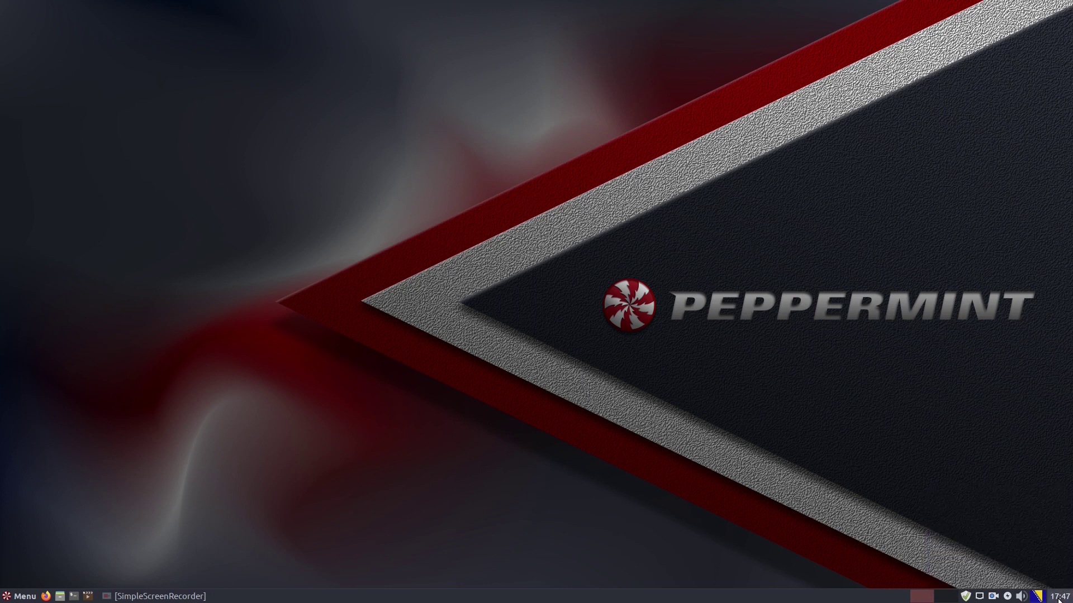
{"action": "left_click", "coordinate": [1021, 596]}
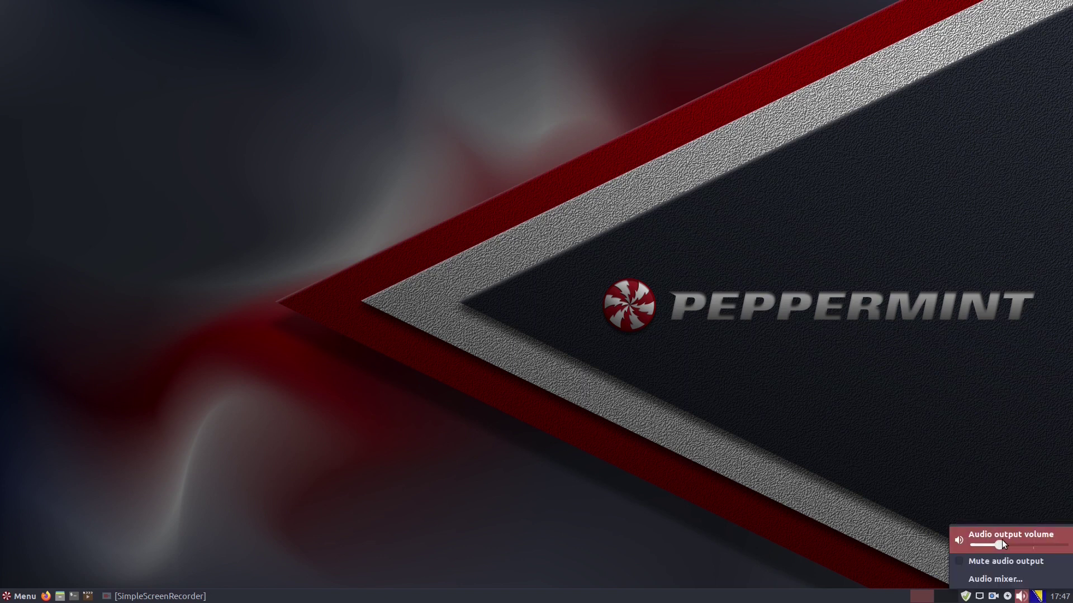
{"action": "left_click", "coordinate": [1000, 391]}
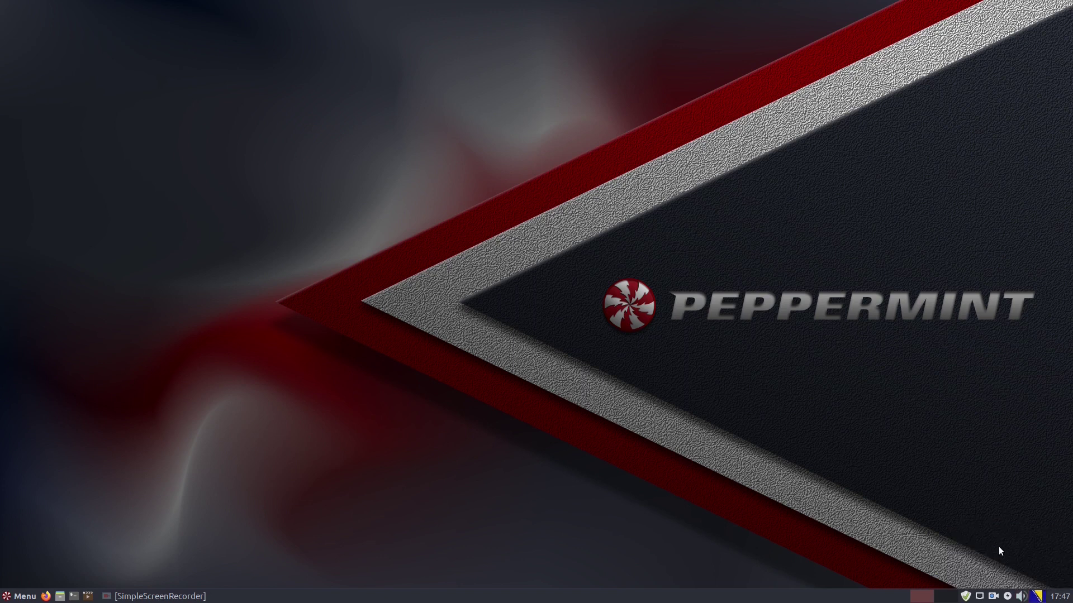
{"action": "left_click", "coordinate": [980, 597]}
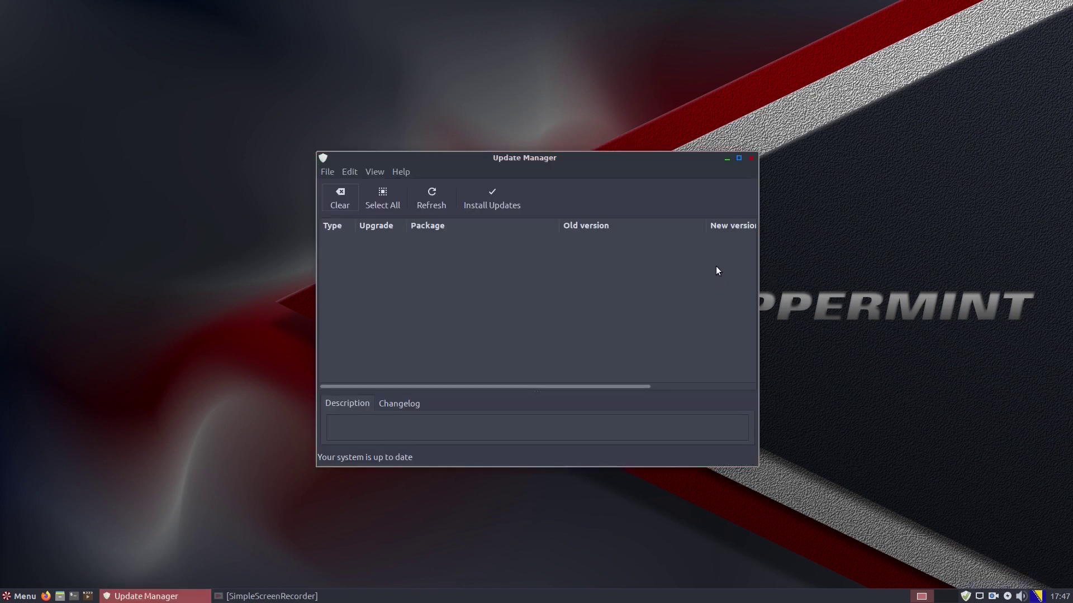
{"action": "left_click", "coordinate": [751, 158]}
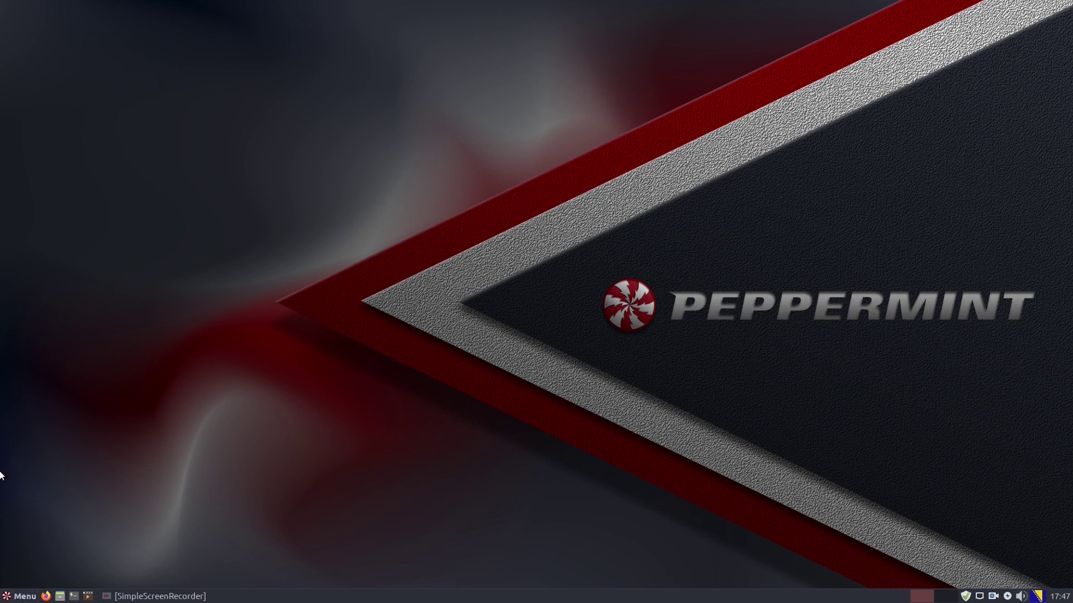
{"action": "left_click", "coordinate": [60, 596]}
{"action": "left_click", "coordinate": [731, 144]}
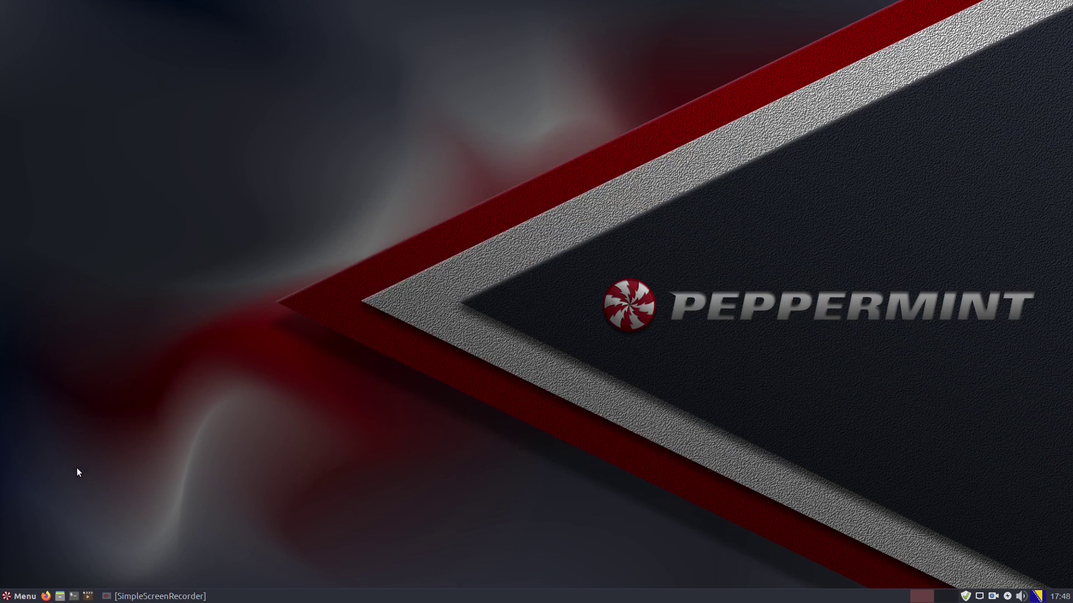
{"action": "left_click", "coordinate": [46, 596]}
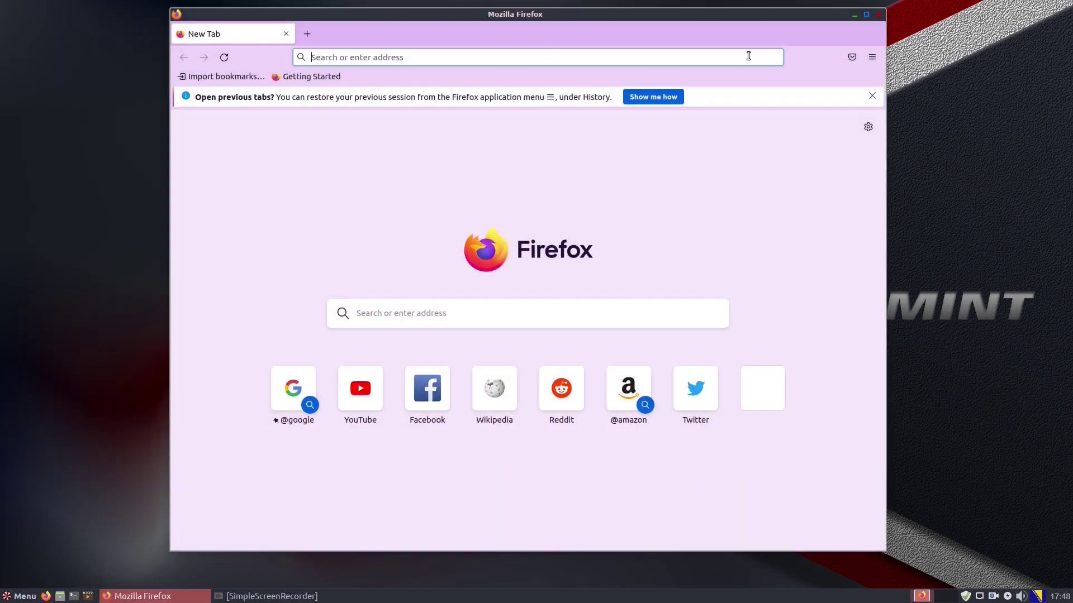
{"action": "left_click", "coordinate": [872, 97]}
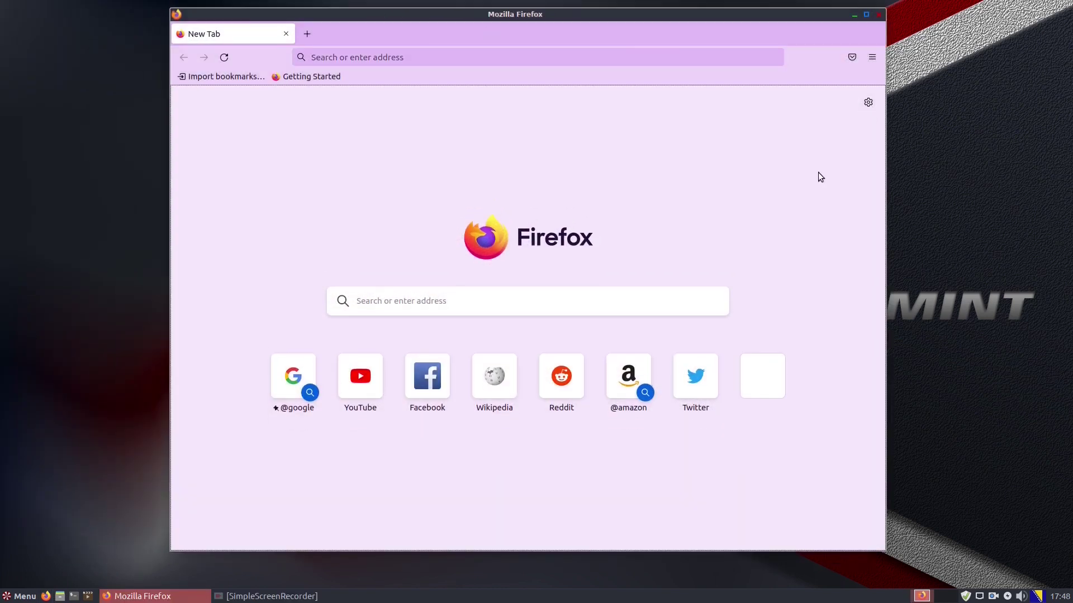
{"action": "left_click", "coordinate": [879, 15]}
{"action": "key", "text": "super"}
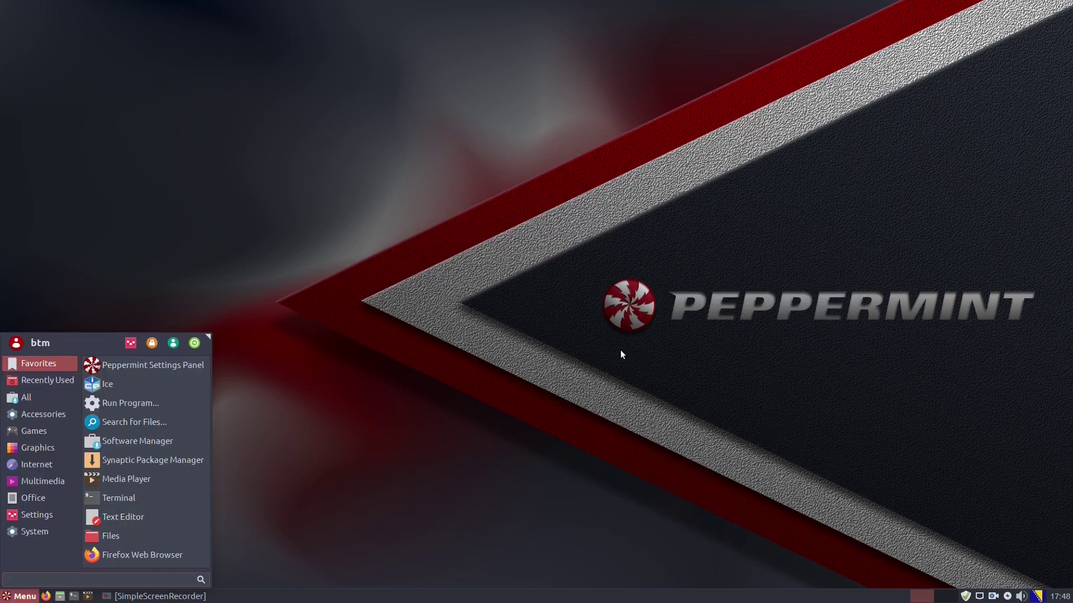
{"action": "key", "text": "super"}
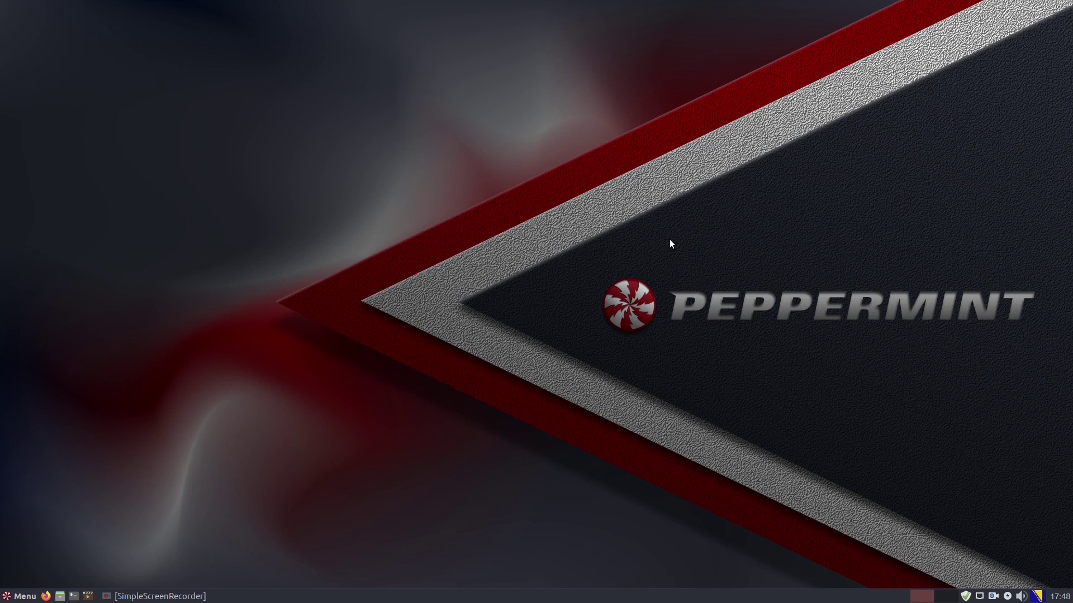
- Open the panel's Panel Preferences from its context menu, then close the dialog
{"action": "right_click", "coordinate": [723, 597]}
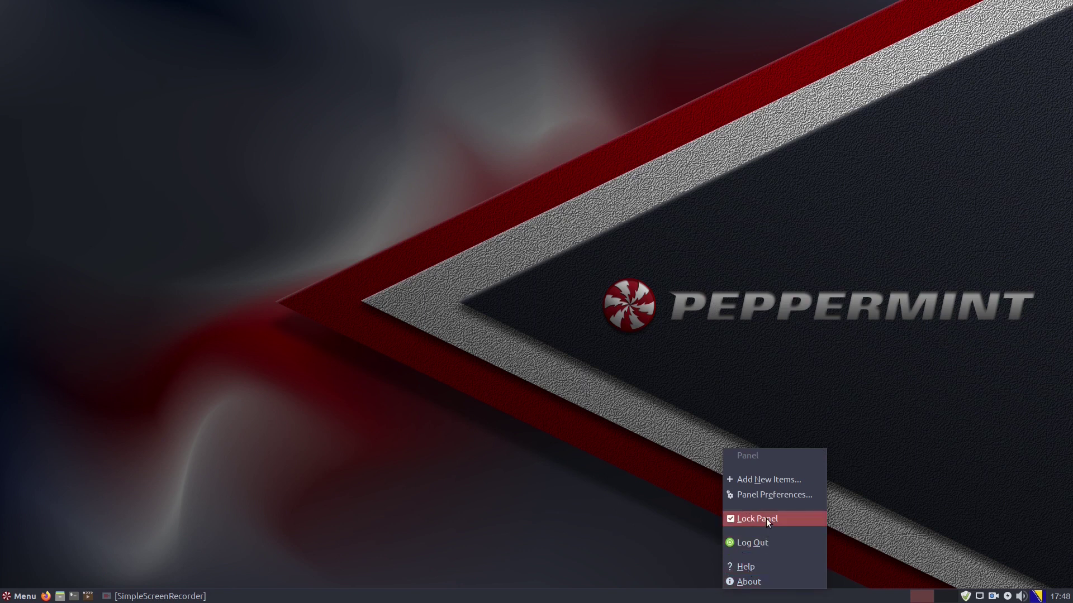
{"action": "left_click", "coordinate": [774, 495]}
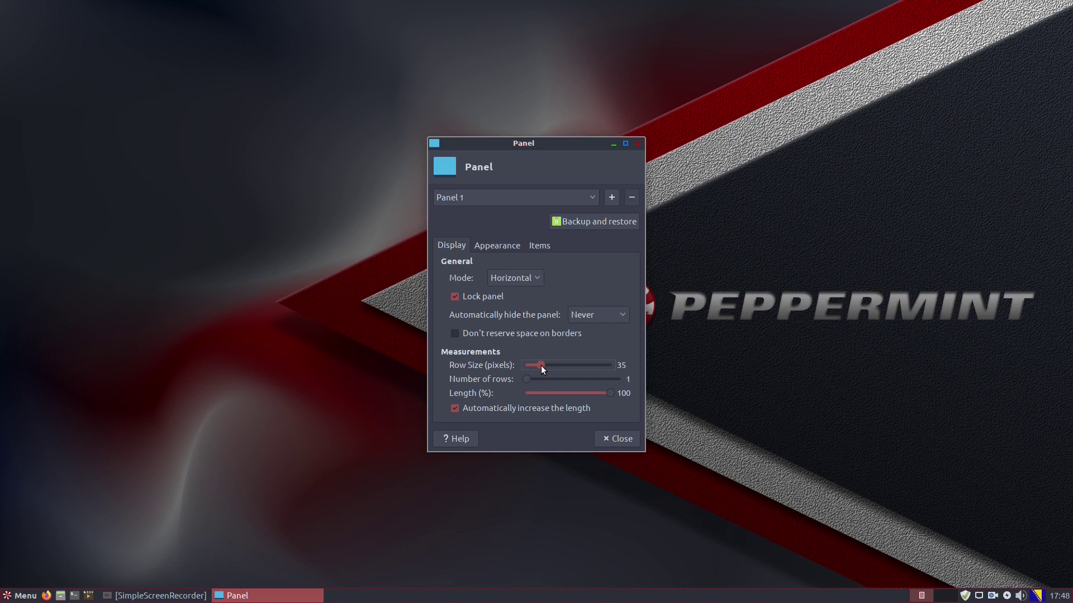
{"action": "left_click", "coordinate": [626, 442]}
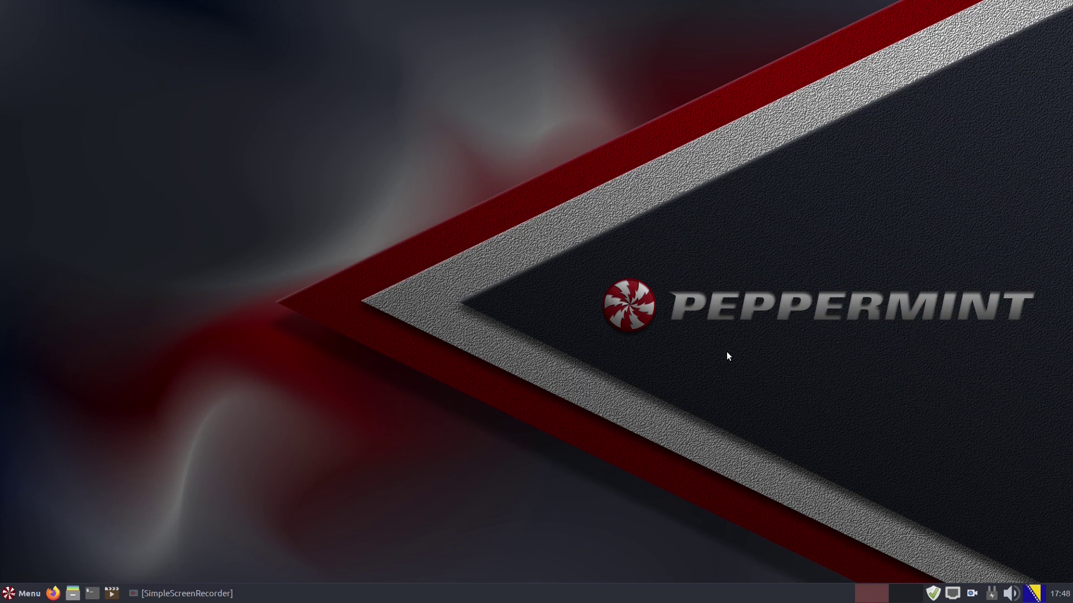
- Unlock the panel, drag it from the bottom to the top edge, and lock it again
{"action": "right_click", "coordinate": [589, 592]}
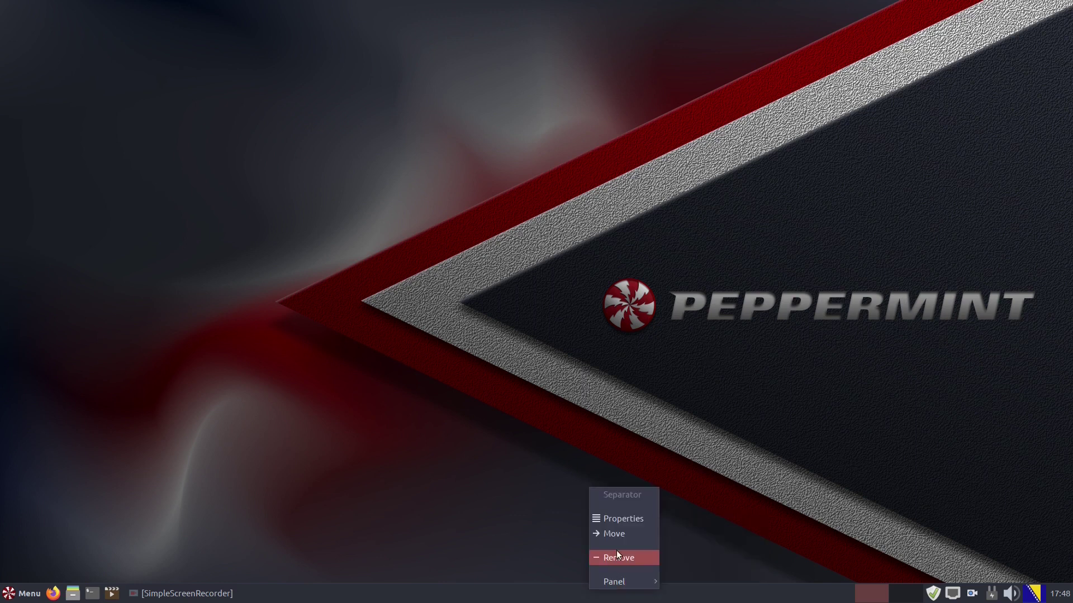
{"action": "mouse_move", "coordinate": [631, 581]}
{"action": "left_click", "coordinate": [707, 534]}
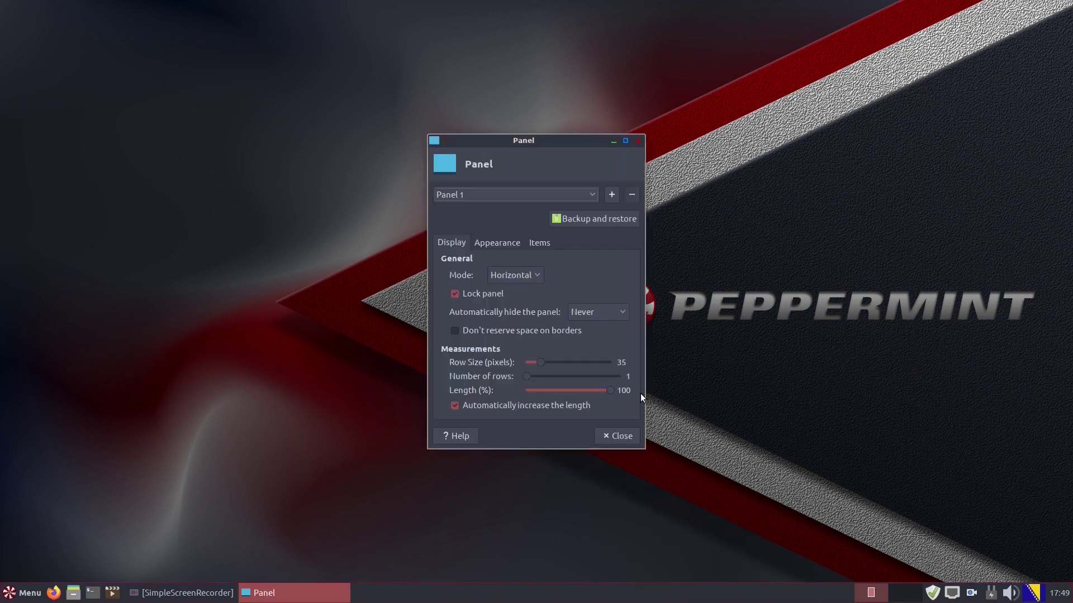
{"action": "left_click", "coordinate": [472, 294]}
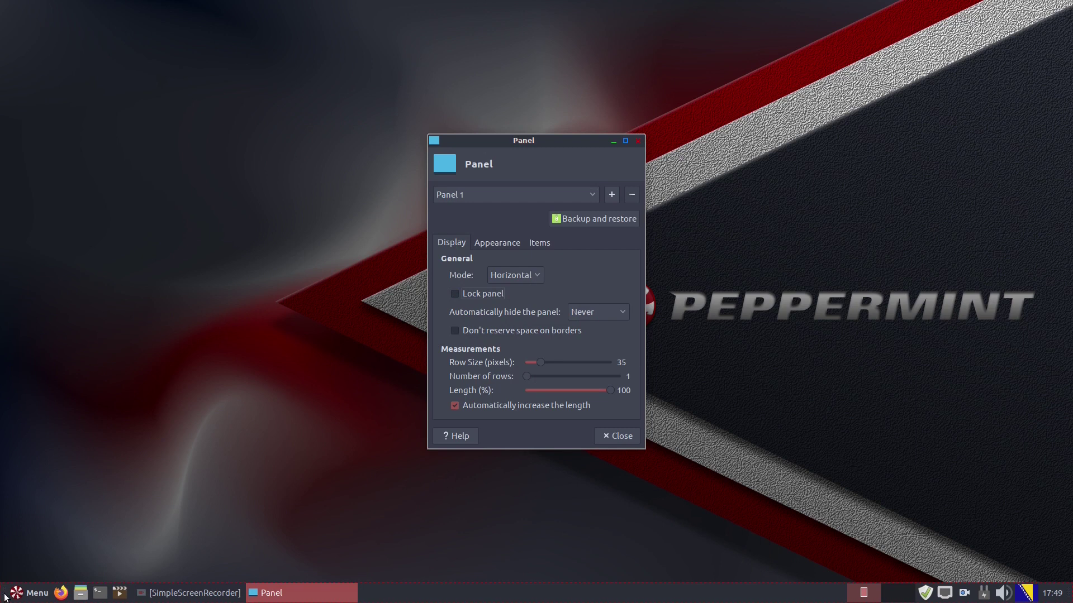
{"action": "left_click_drag", "start_coordinate": [3, 594], "coordinate": [5, 10]}
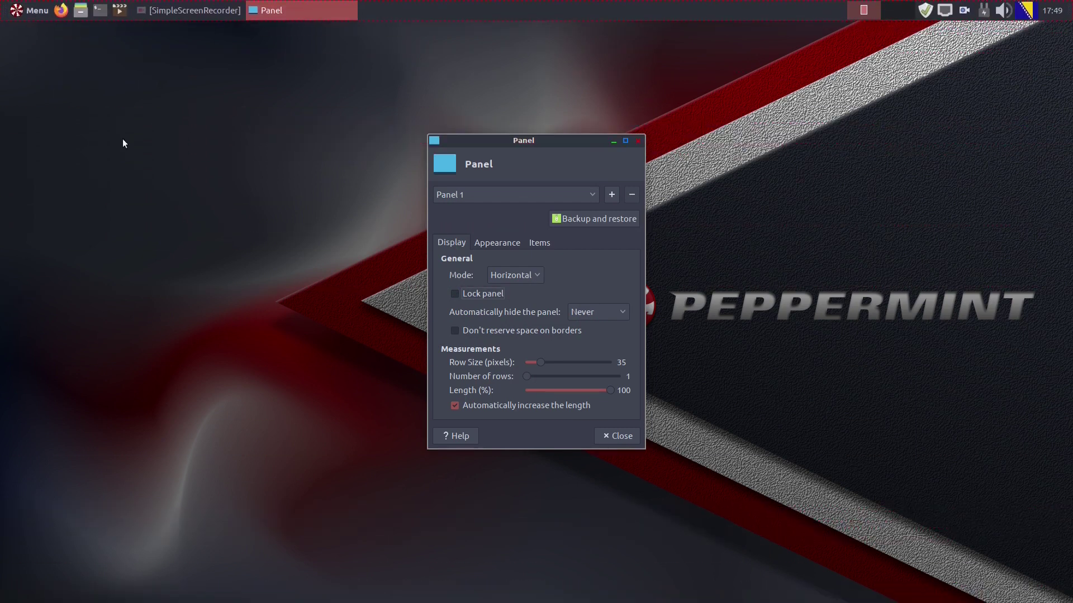
{"action": "left_click", "coordinate": [458, 295]}
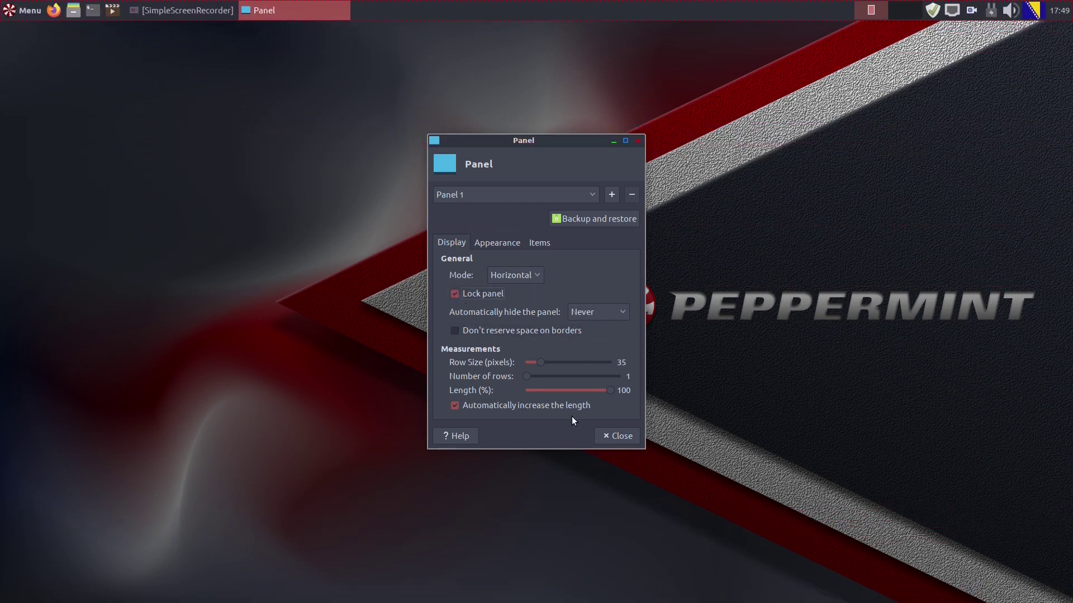
{"action": "left_click", "coordinate": [617, 436]}
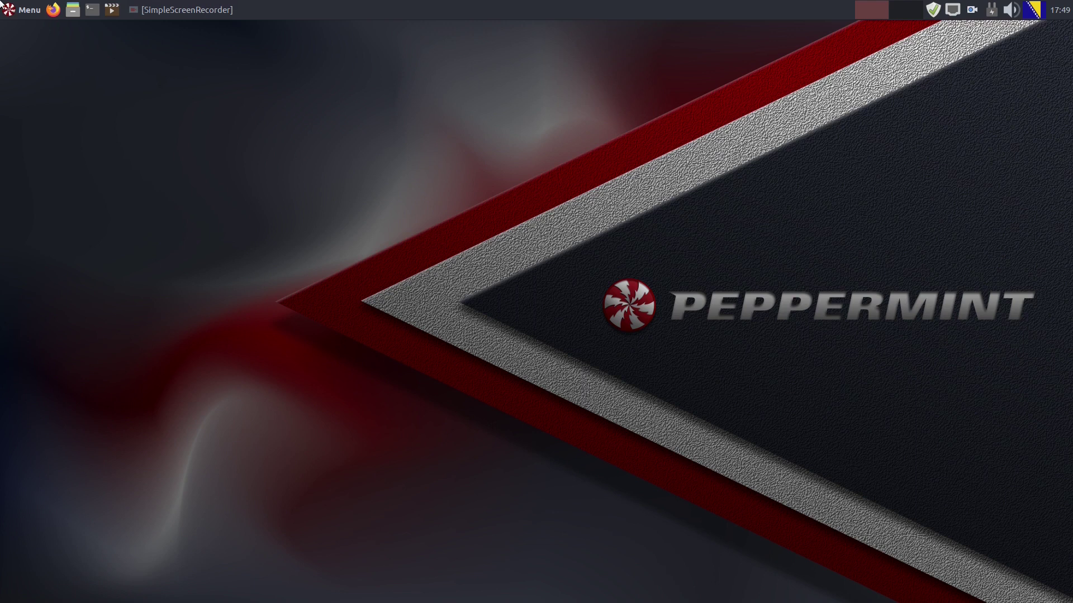
- Search Software Manager for 'plank' and open the Plank dock's details page
{"action": "left_click", "coordinate": [23, 10]}
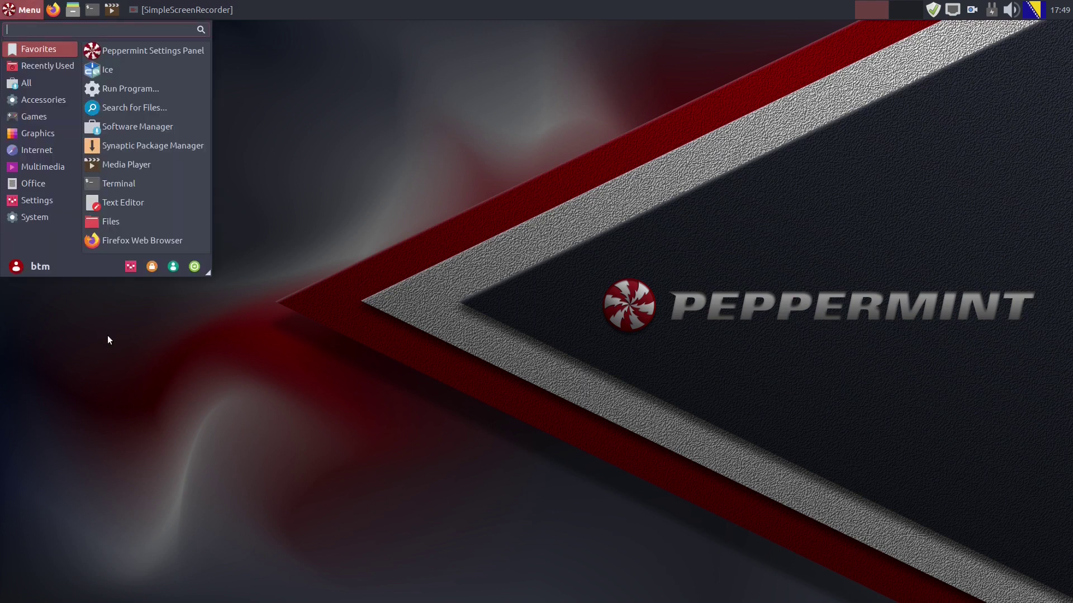
{"action": "left_click", "coordinate": [168, 133]}
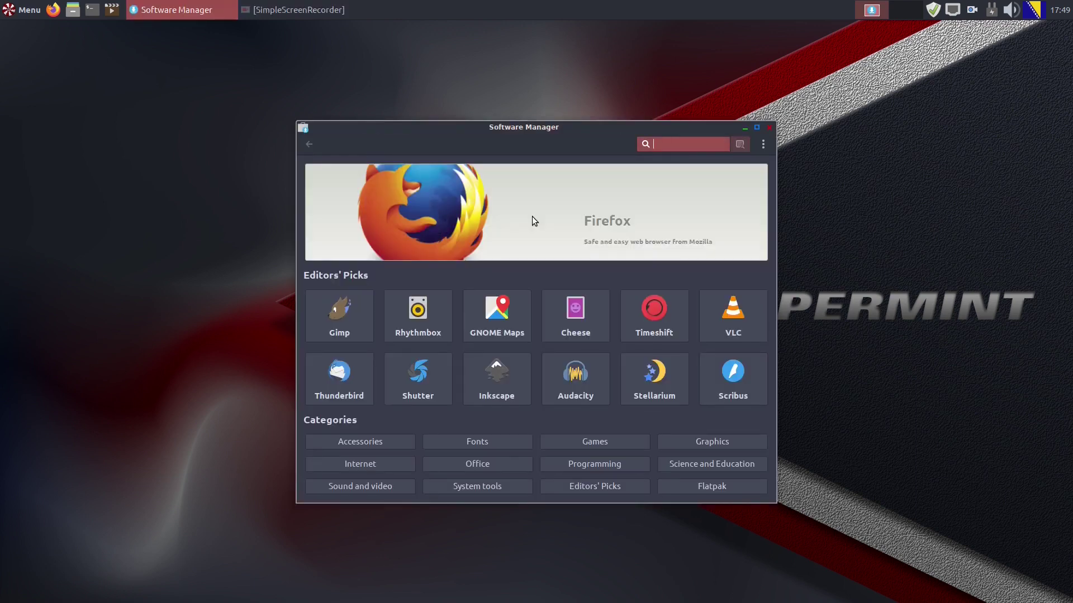
{"action": "type", "text": "plank"}
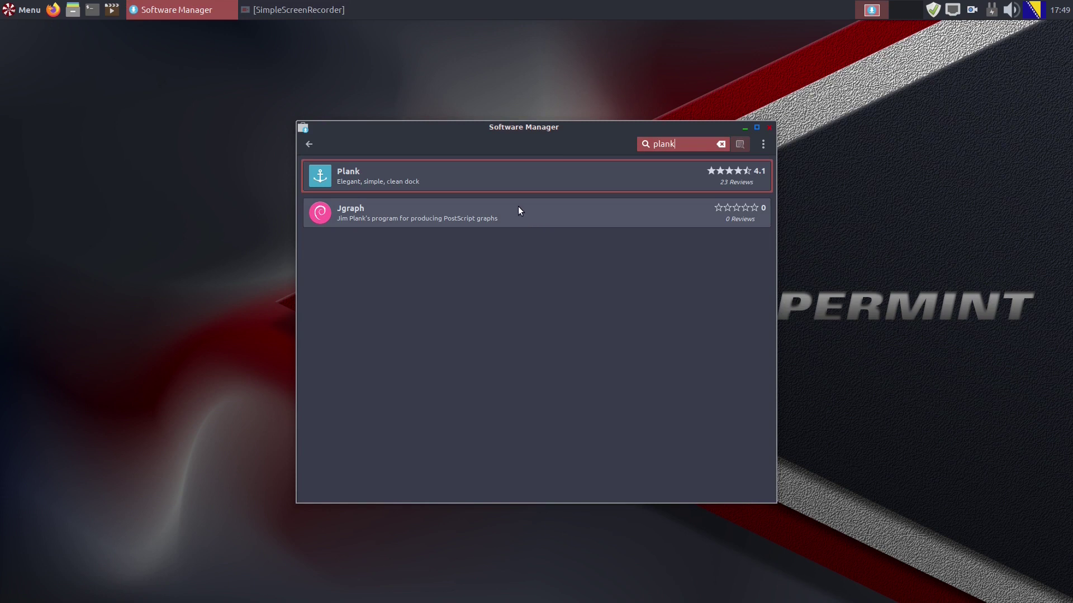
{"action": "left_click", "coordinate": [487, 179]}
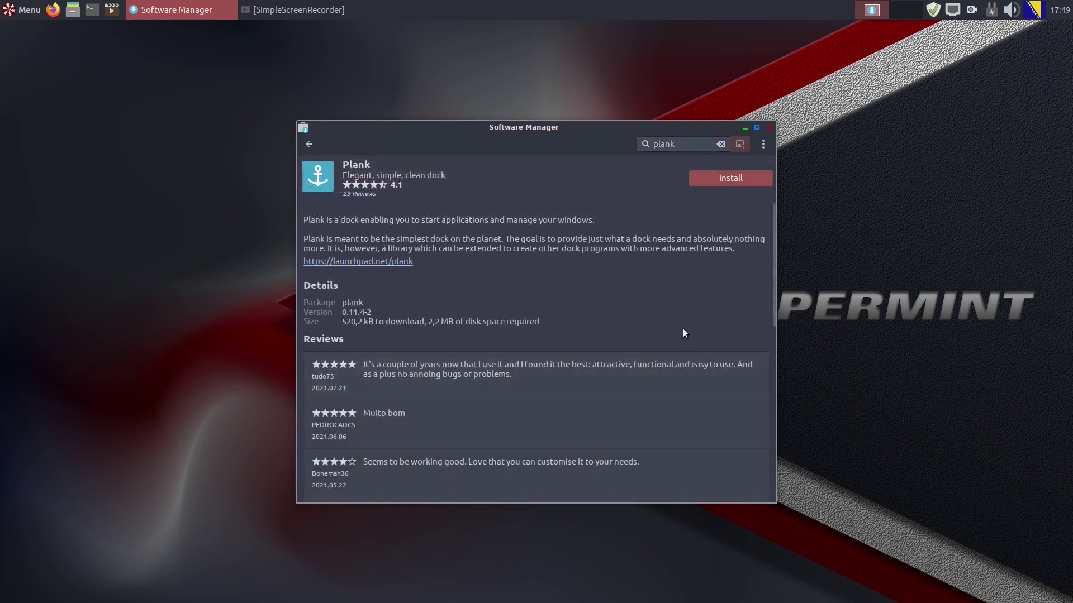
- Install Plank, accepting the extra packages and authorizing with the account password
{"action": "left_click", "coordinate": [726, 179]}
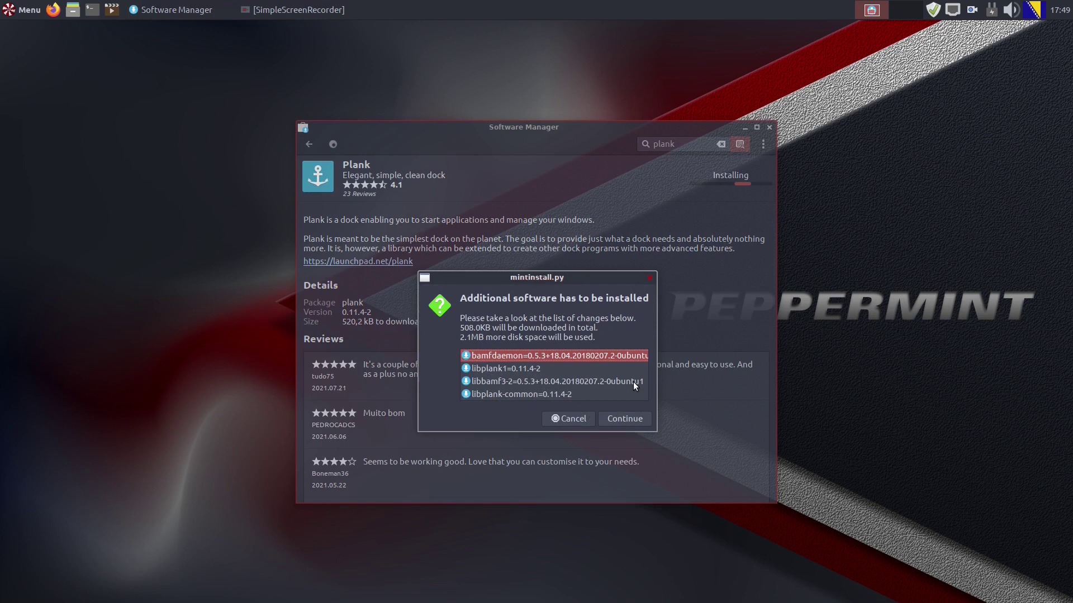
{"action": "left_click", "coordinate": [626, 352]}
{"action": "type", "text": "•••••••"}
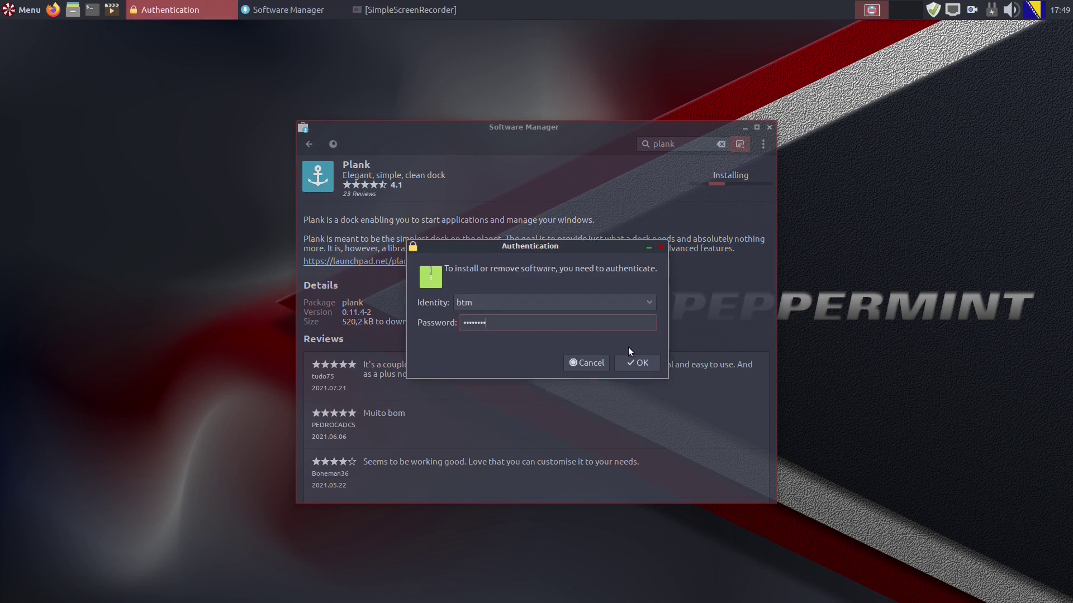
{"action": "left_click", "coordinate": [630, 362]}
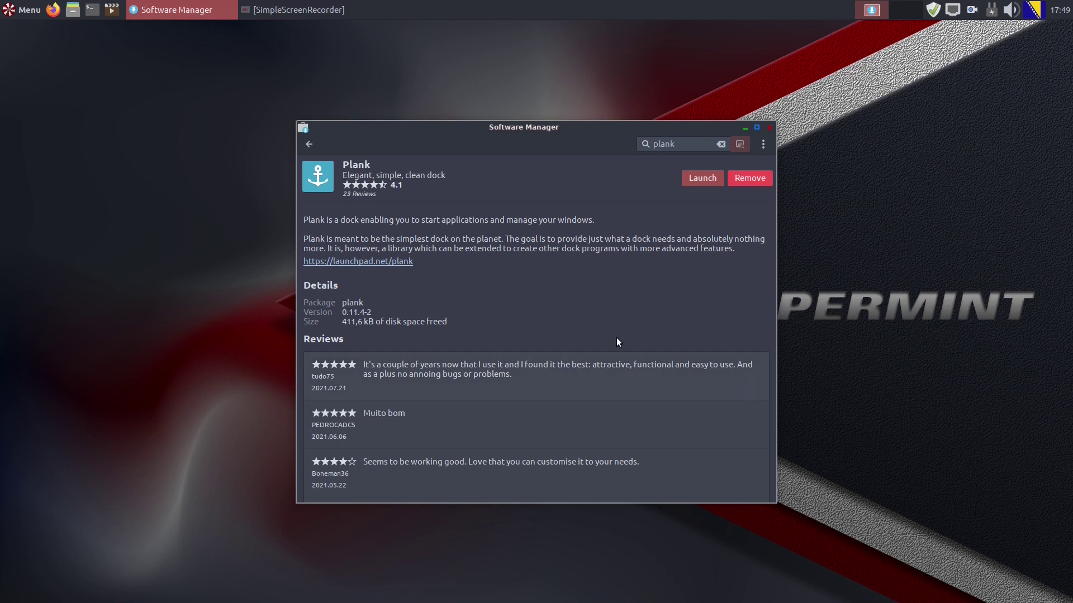
{"action": "key", "text": "Escape"}
- Close Software Manager and launch the Plank dock from the application menu
{"action": "left_click", "coordinate": [769, 127]}
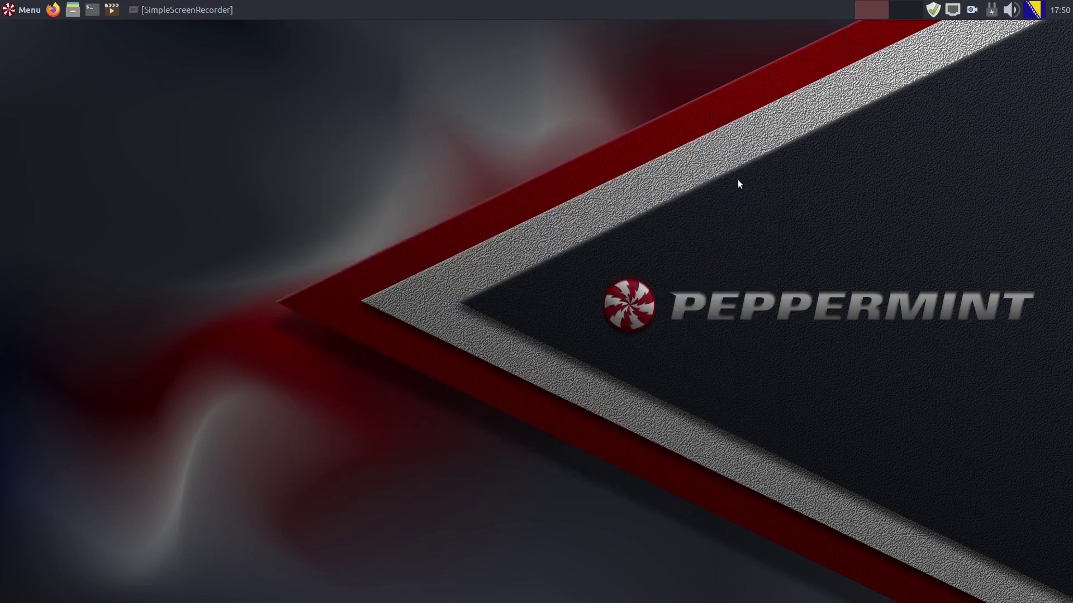
{"action": "left_click", "coordinate": [7, 13]}
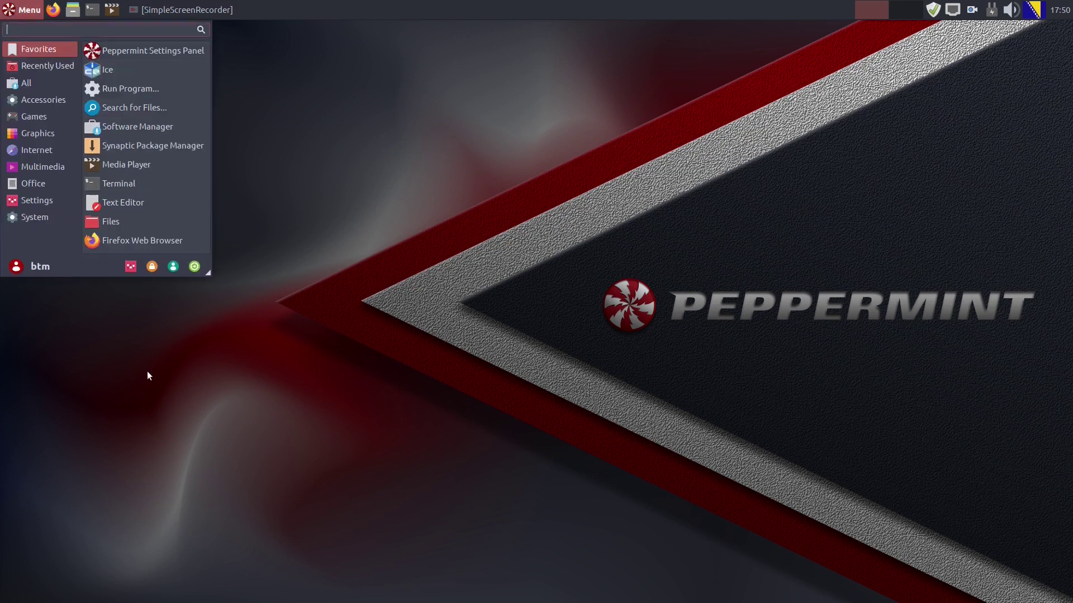
{"action": "type", "text": "plank"}
{"action": "key", "text": "Return"}
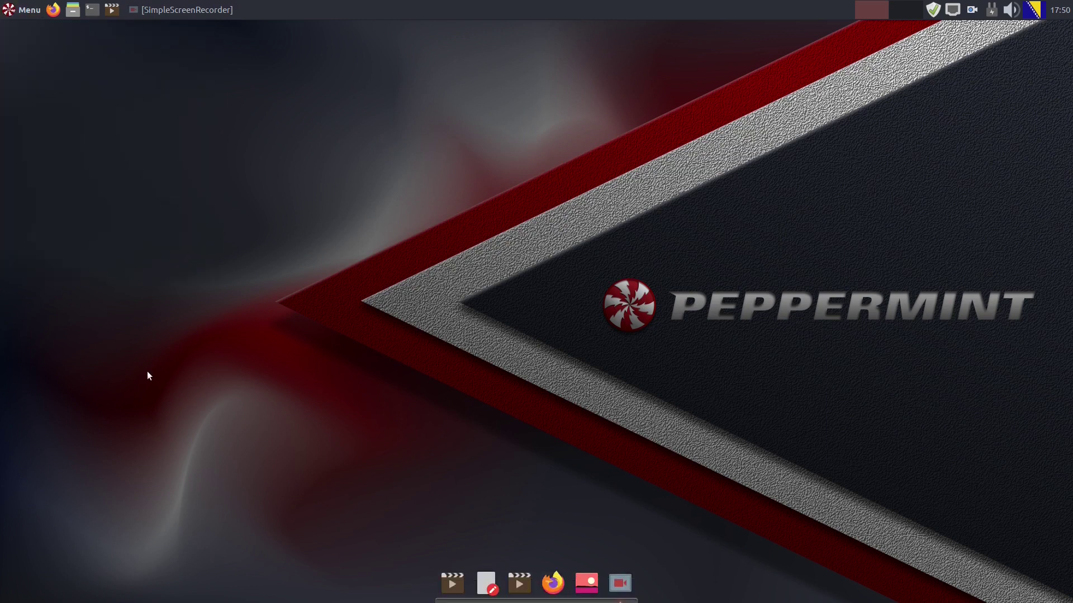
- Remove both Media Player launchers and Image Viewer from the dock, then pin Files
{"action": "left_click_drag", "start_coordinate": [519, 583], "coordinate": [544, 457]}
{"action": "left_click_drag", "start_coordinate": [452, 583], "coordinate": [502, 458]}
{"action": "left_click_drag", "start_coordinate": [553, 587], "coordinate": [548, 414]}
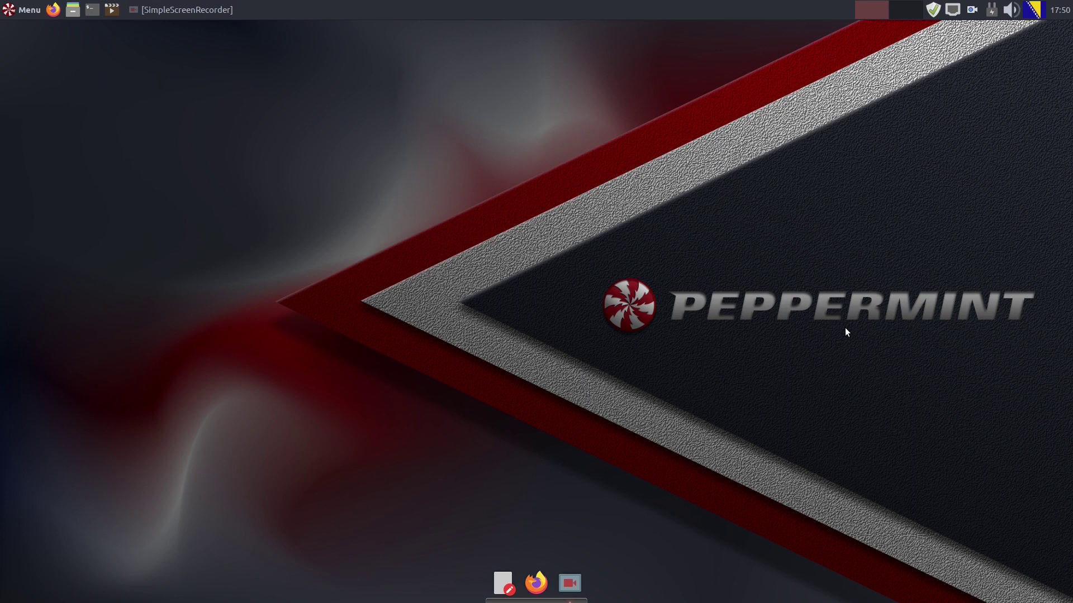
{"action": "left_click", "coordinate": [22, 10]}
{"action": "left_click_drag", "start_coordinate": [111, 221], "coordinate": [519, 583]}
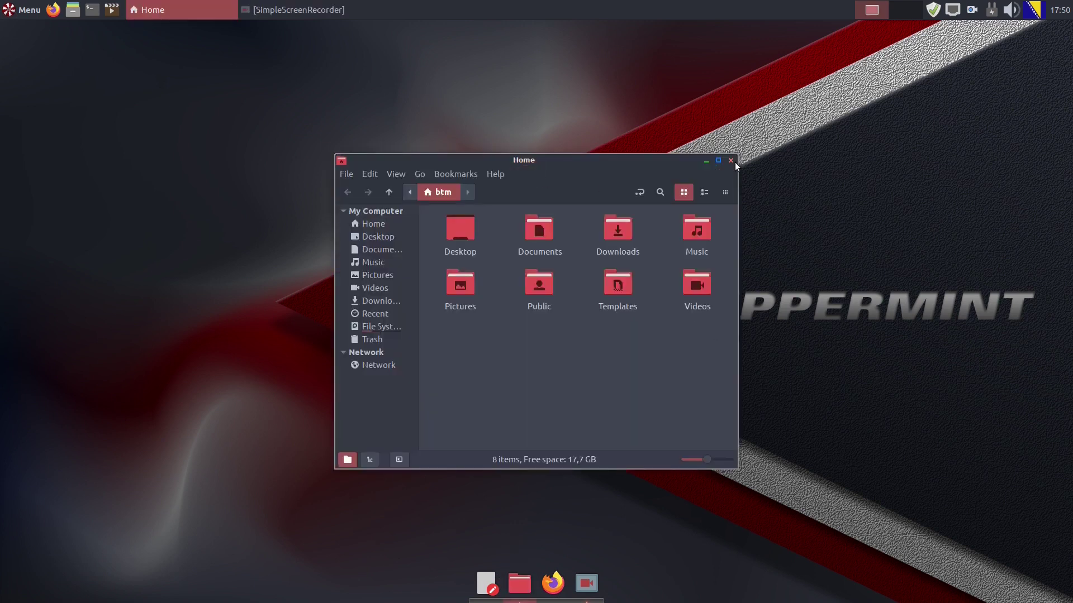
{"action": "left_click", "coordinate": [731, 161]}
- Open the Autostart page of Startup & Default Applications from the Settings Panel's System section
{"action": "left_click", "coordinate": [22, 9]}
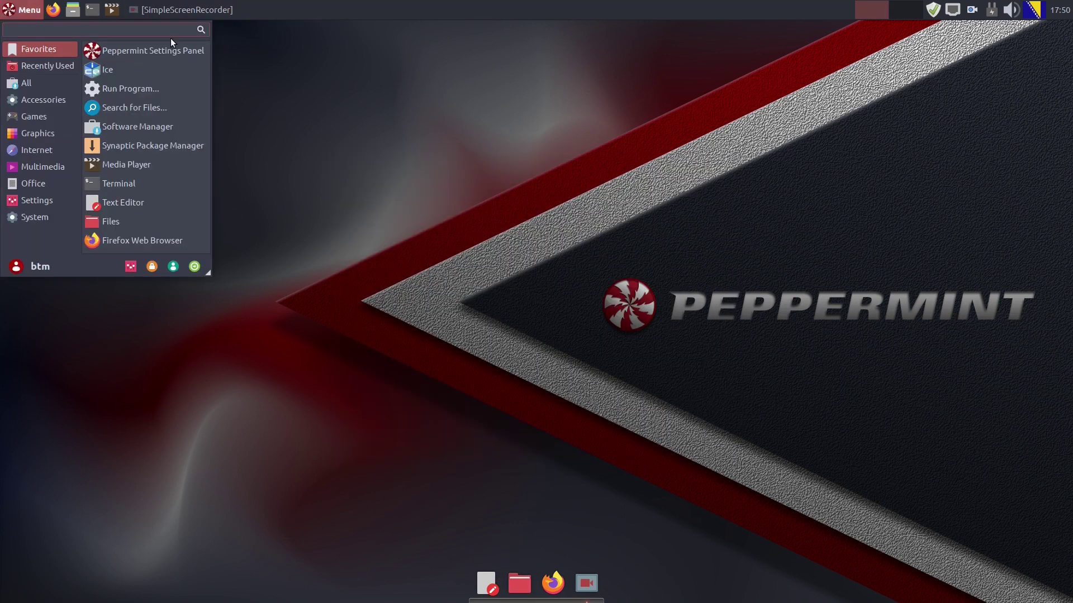
{"action": "left_click", "coordinate": [157, 50]}
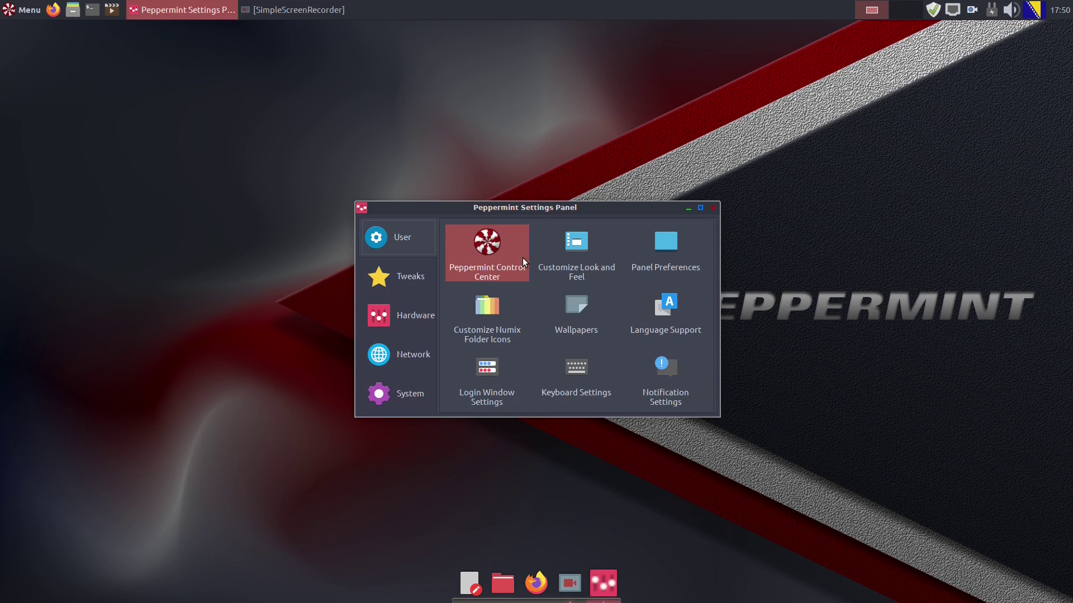
{"action": "left_click", "coordinate": [412, 392]}
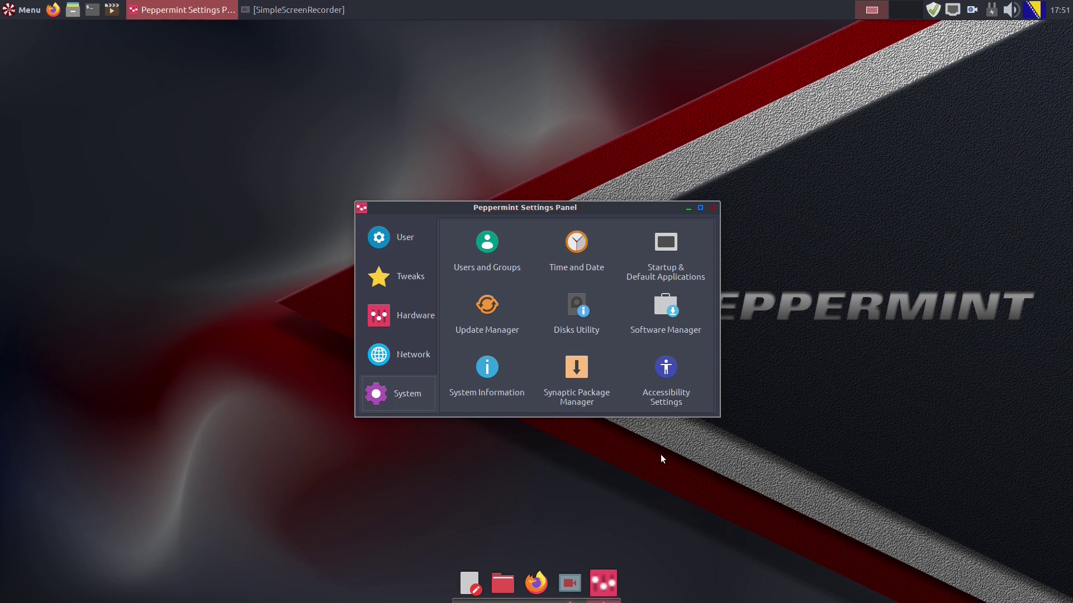
{"action": "left_click", "coordinate": [666, 248]}
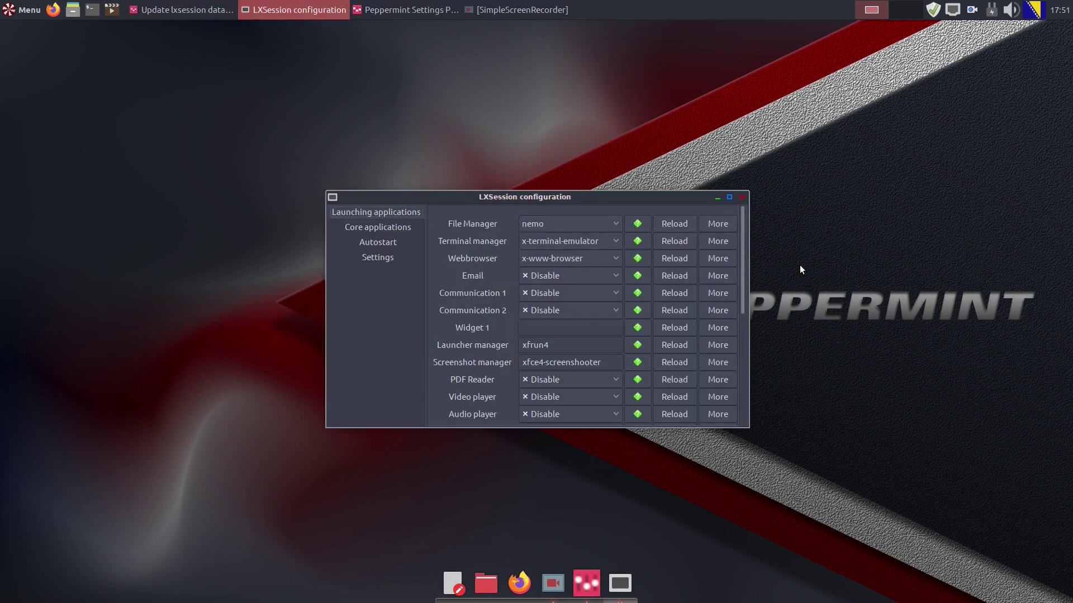
{"action": "left_click", "coordinate": [376, 244]}
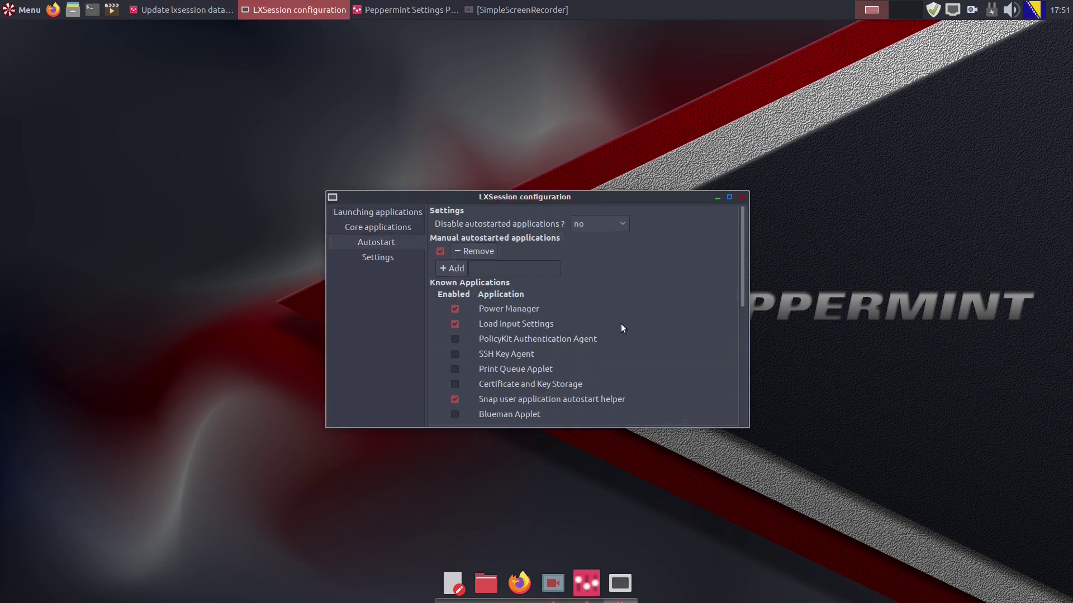
- Clear the blank autostart entry, add /usr/bin/plank, and close both settings windows
{"action": "left_click", "coordinate": [453, 268]}
{"action": "left_click", "coordinate": [458, 267]}
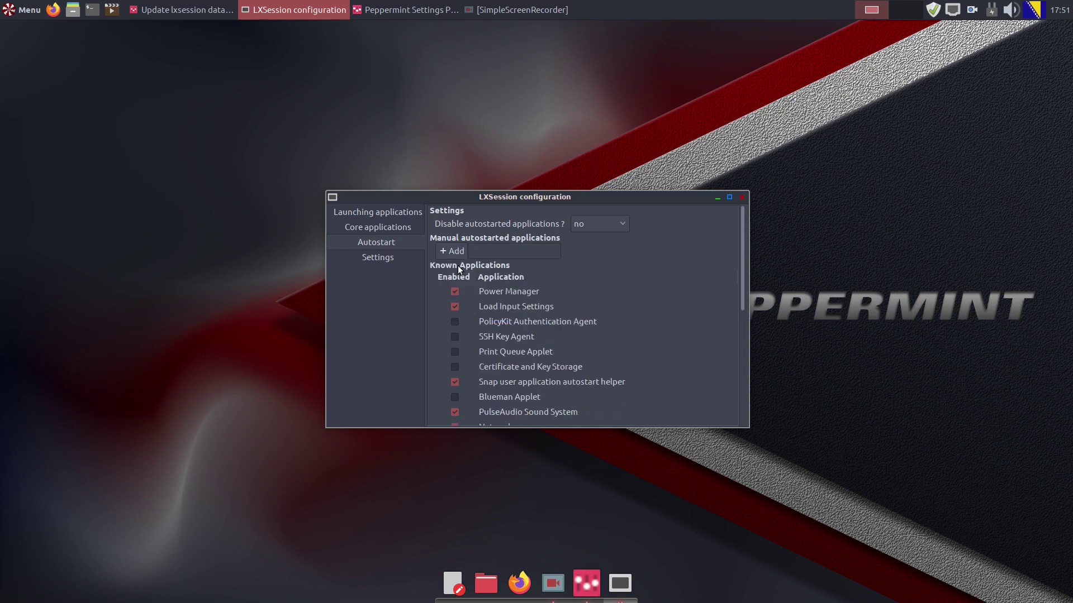
{"action": "left_click", "coordinate": [480, 252]}
{"action": "type", "text": "/usr/bin/plank"}
{"action": "left_click", "coordinate": [454, 250]}
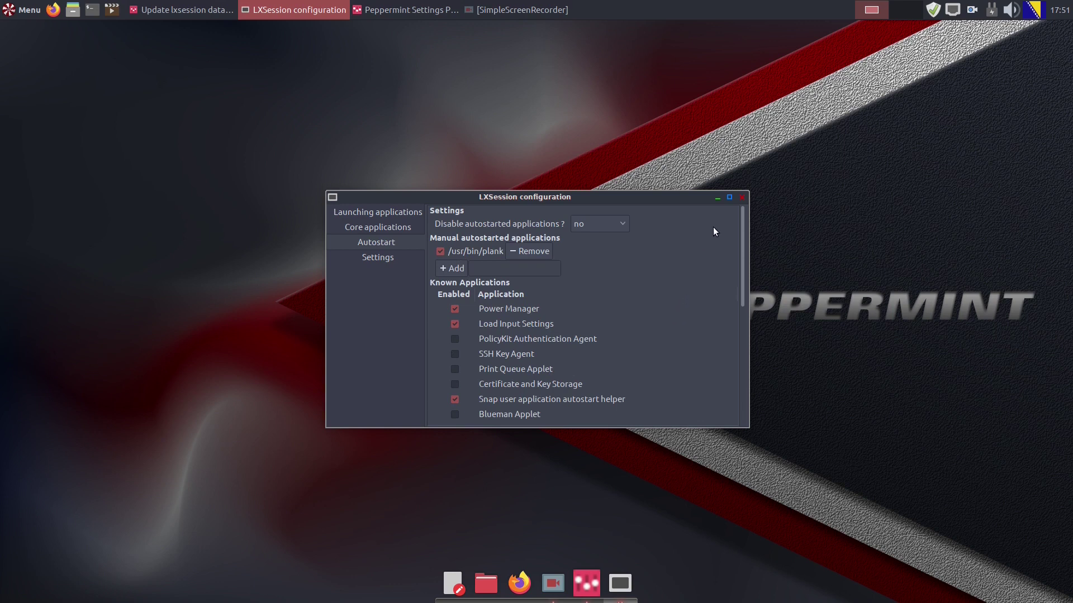
{"action": "left_click", "coordinate": [742, 197]}
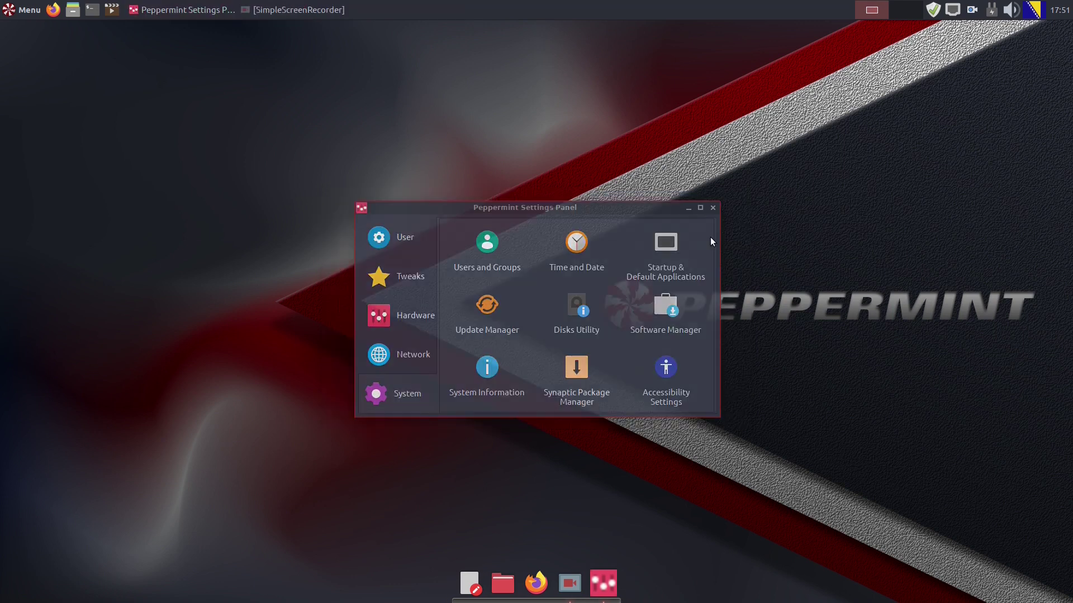
{"action": "left_click", "coordinate": [713, 209]}
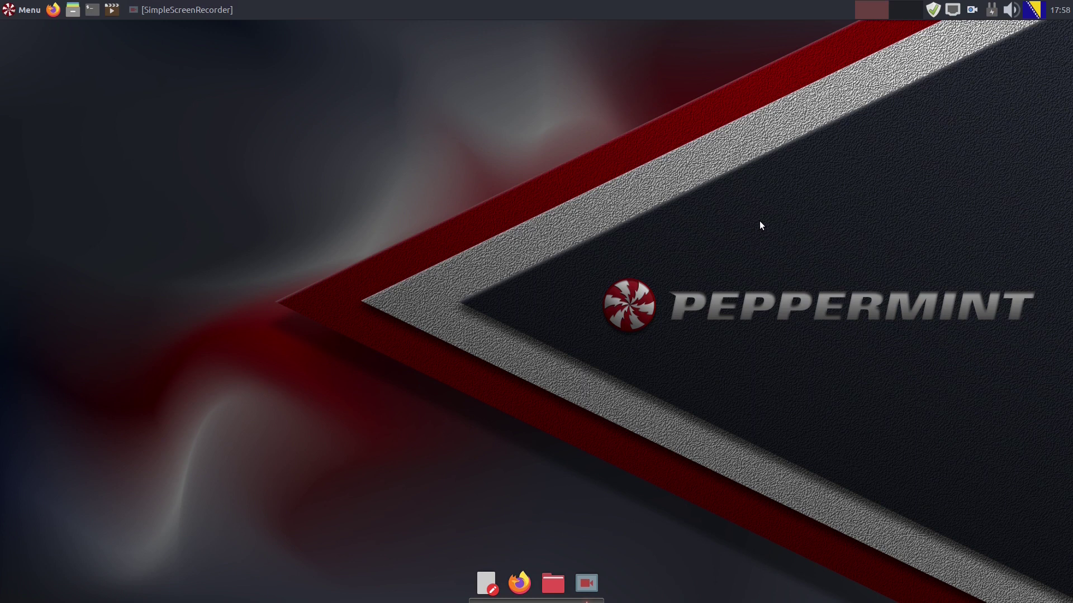
{"action": "left_click", "coordinate": [552, 583]}
{"action": "left_click", "coordinate": [519, 583]}
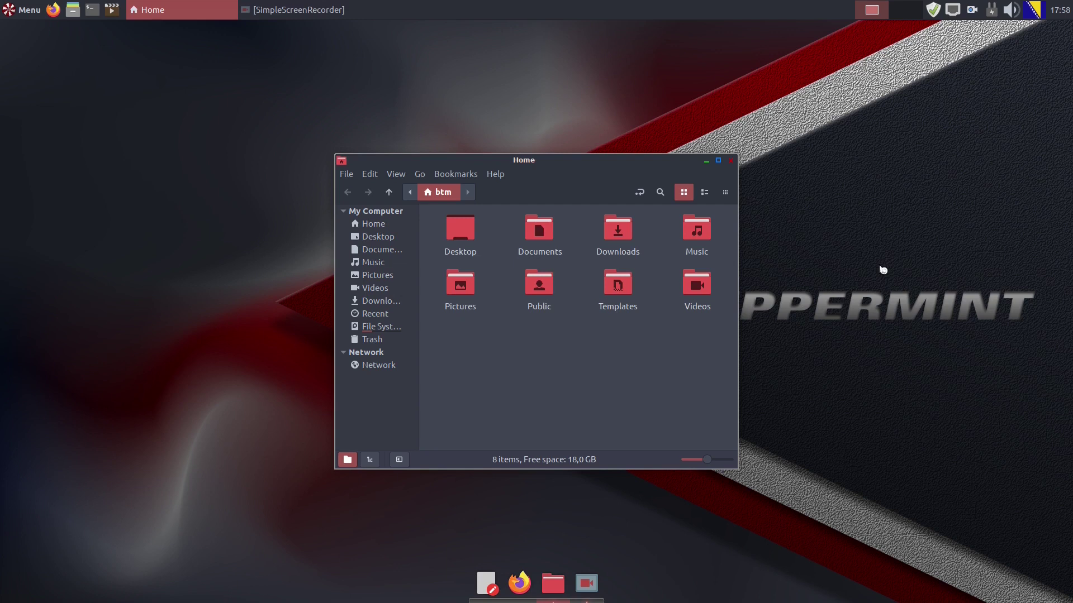
{"action": "left_click_drag", "start_coordinate": [260, 32], "coordinate": [398, 37]}
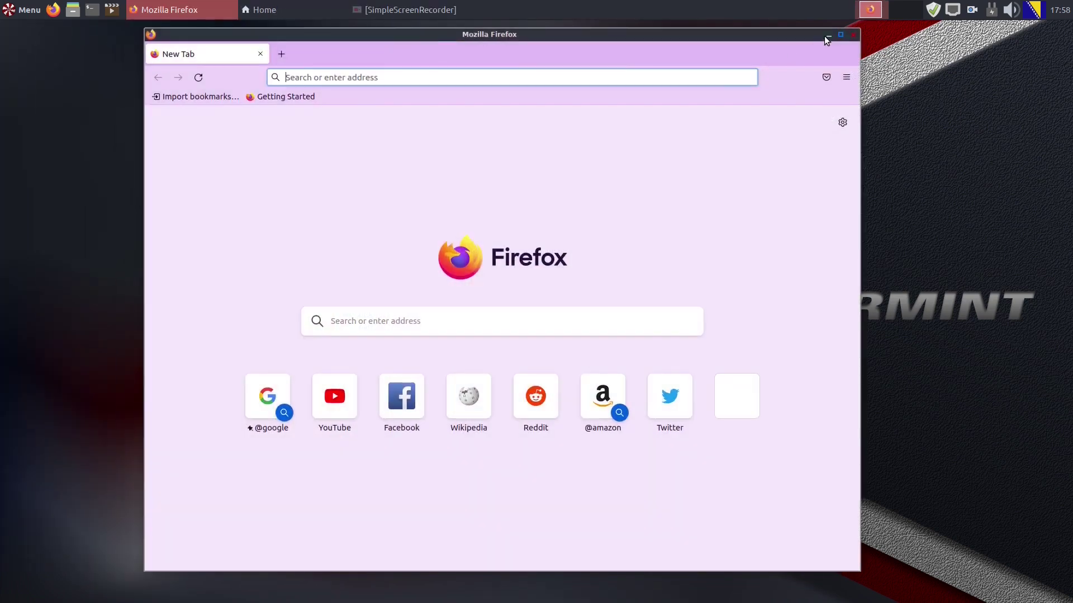
{"action": "left_click", "coordinate": [823, 36]}
{"action": "left_click", "coordinate": [705, 160]}
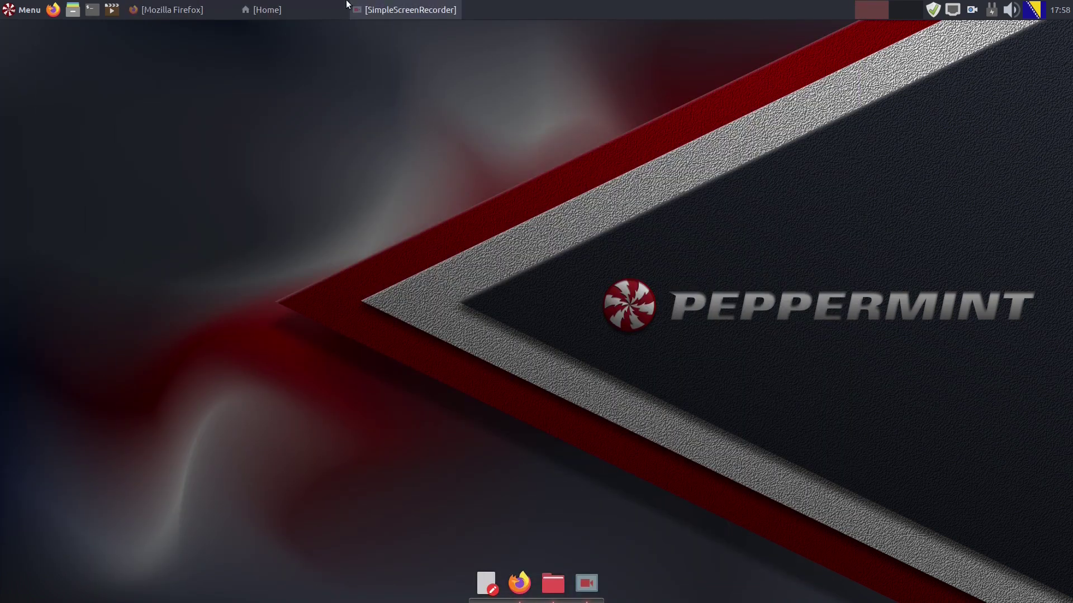
{"action": "left_click", "coordinate": [219, 11]}
{"action": "left_click", "coordinate": [219, 11]}
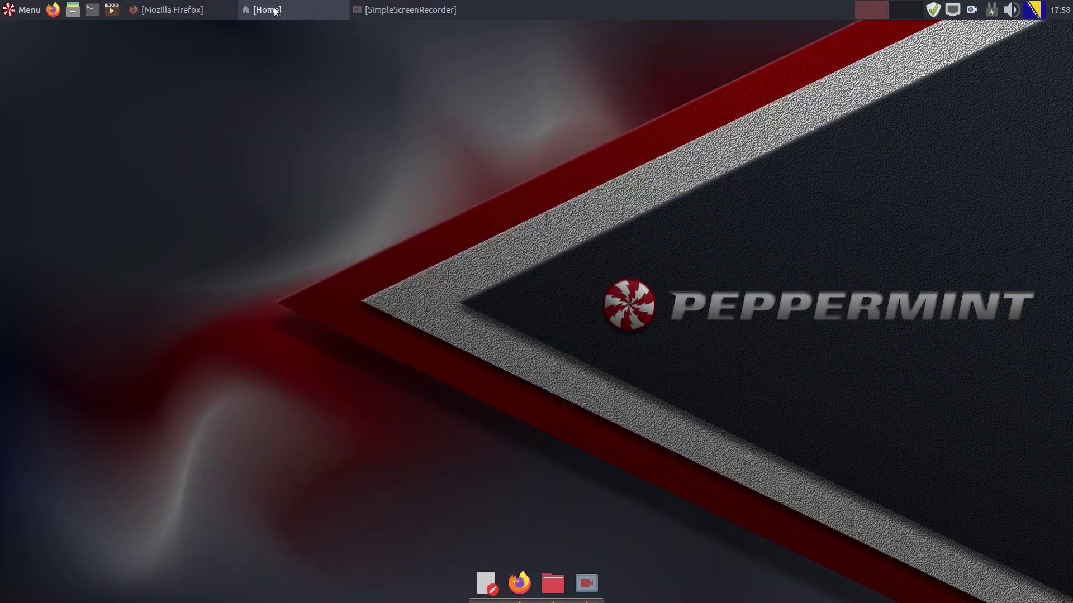
{"action": "left_click", "coordinate": [263, 10]}
{"action": "left_click", "coordinate": [637, 161]}
{"action": "left_click", "coordinate": [560, 578]}
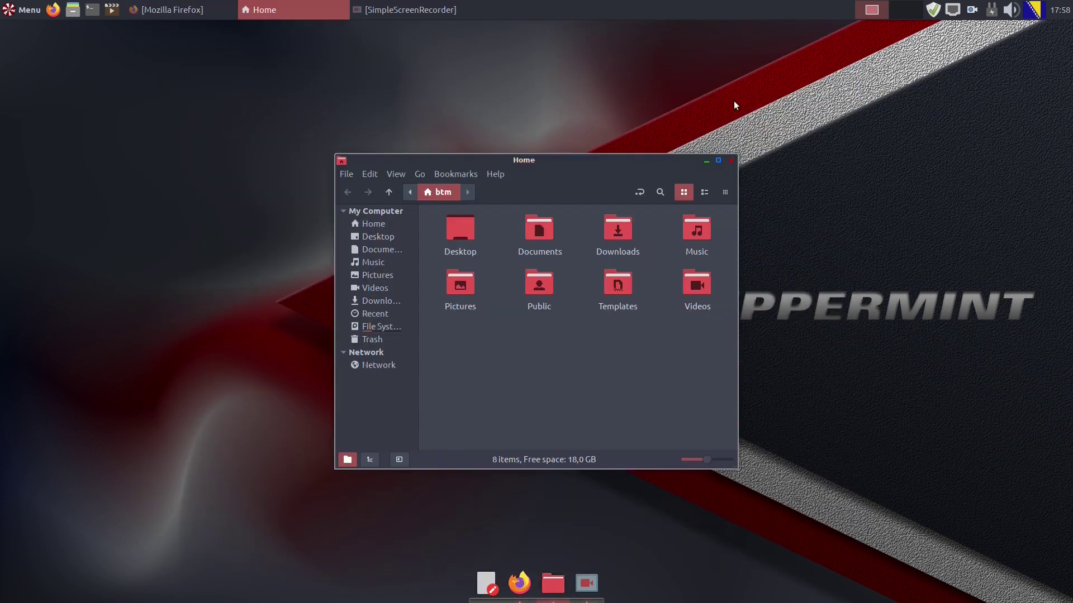
{"action": "left_click", "coordinate": [706, 160]}
{"action": "left_click", "coordinate": [519, 583]}
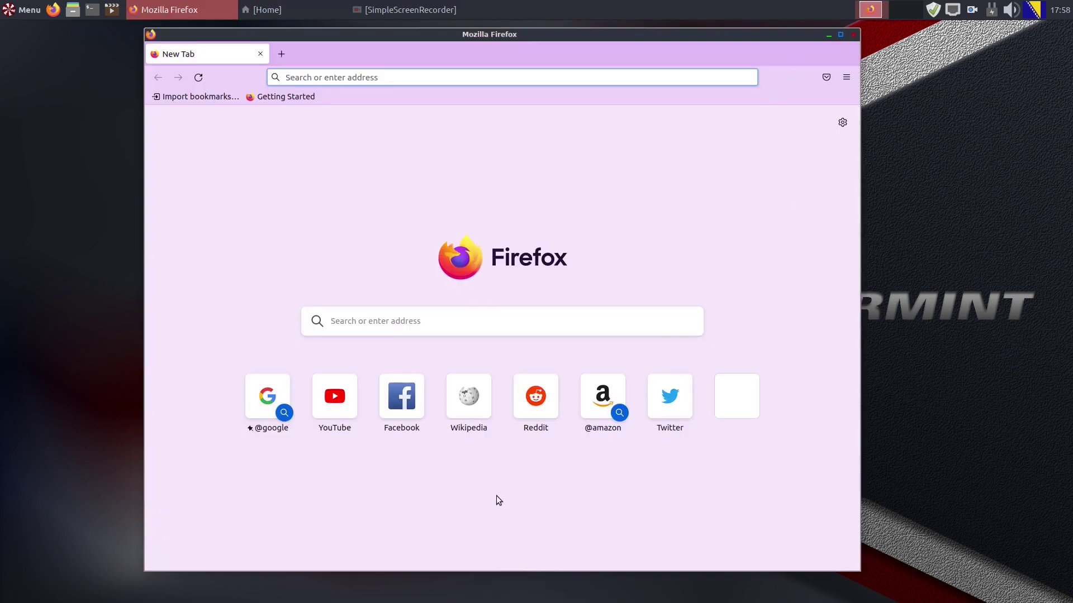
{"action": "left_click", "coordinate": [829, 34]}
{"action": "left_click", "coordinate": [519, 582]}
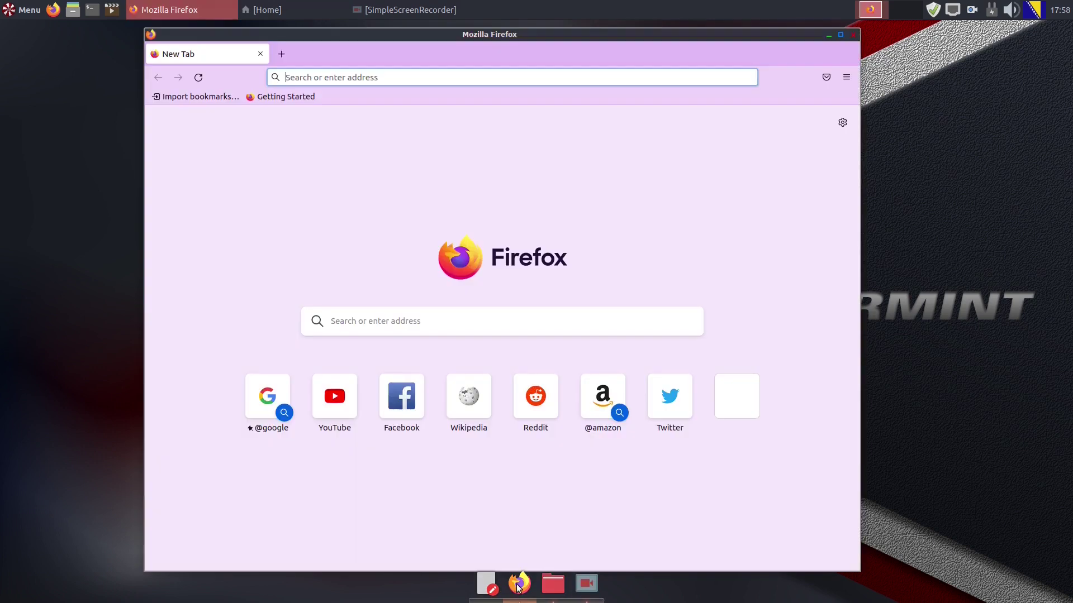
{"action": "left_click", "coordinate": [829, 35]}
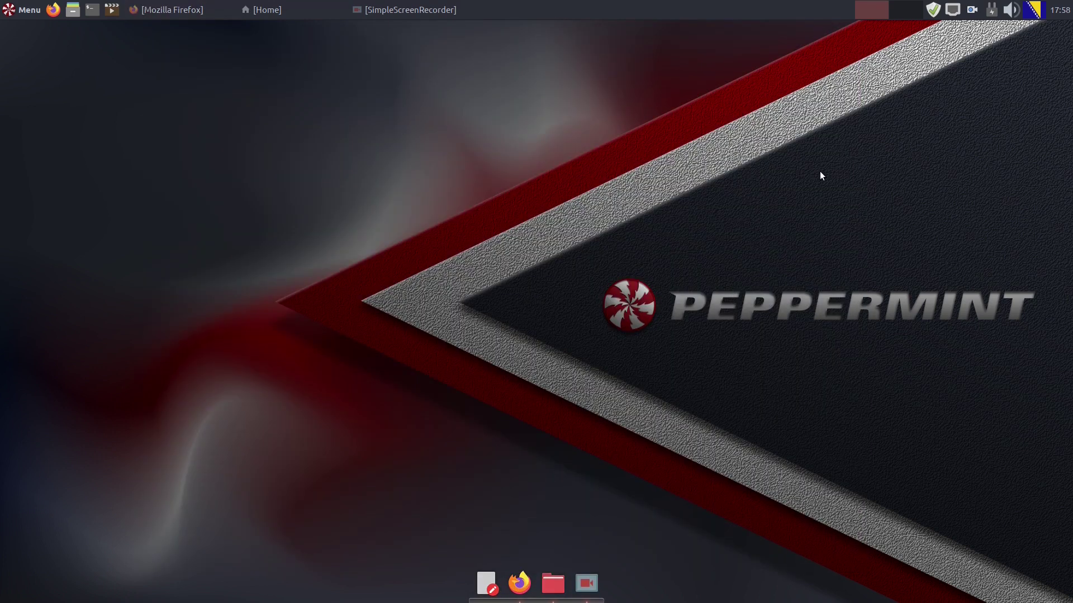
{"action": "left_click", "coordinate": [262, 9]}
{"action": "left_click", "coordinate": [733, 162]}
{"action": "left_click", "coordinate": [168, 9]}
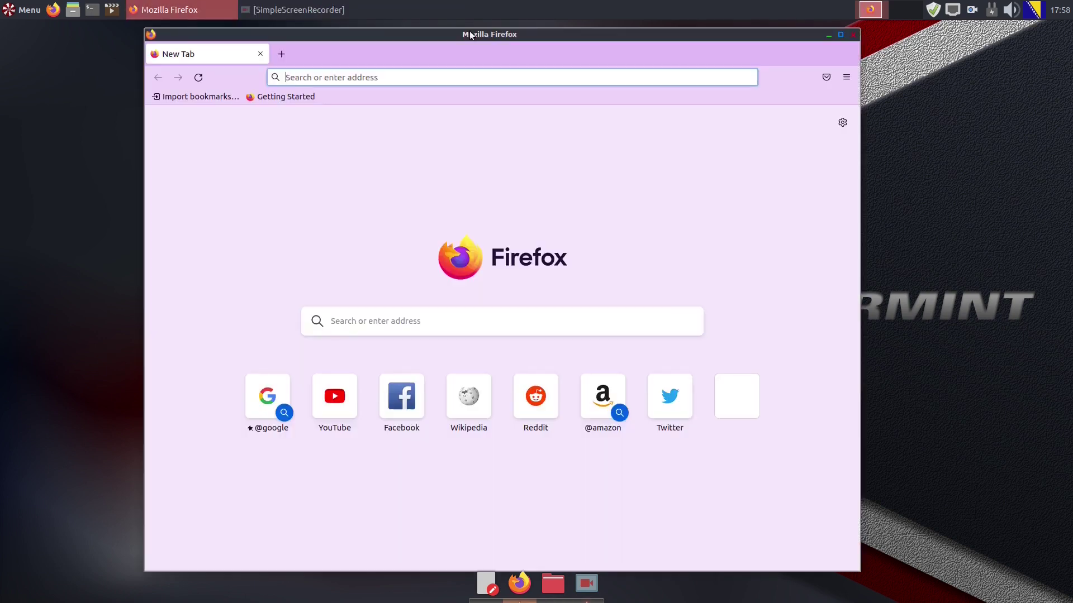
{"action": "left_click", "coordinate": [854, 34]}
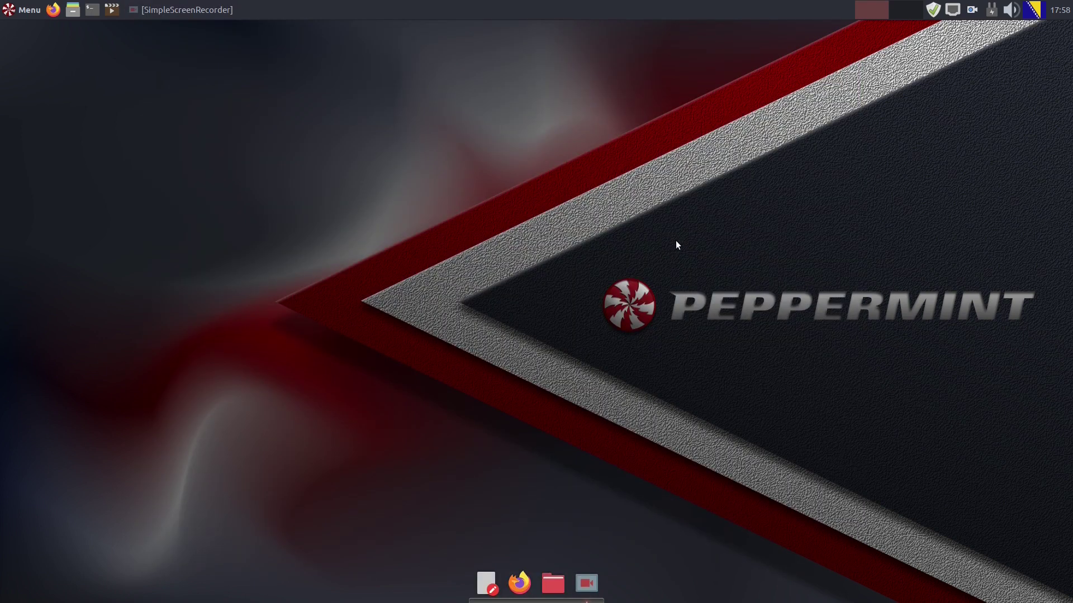
- Delete the Window Buttons item from Panel 1's Items list and close the preferences
{"action": "right_click", "coordinate": [463, 7]}
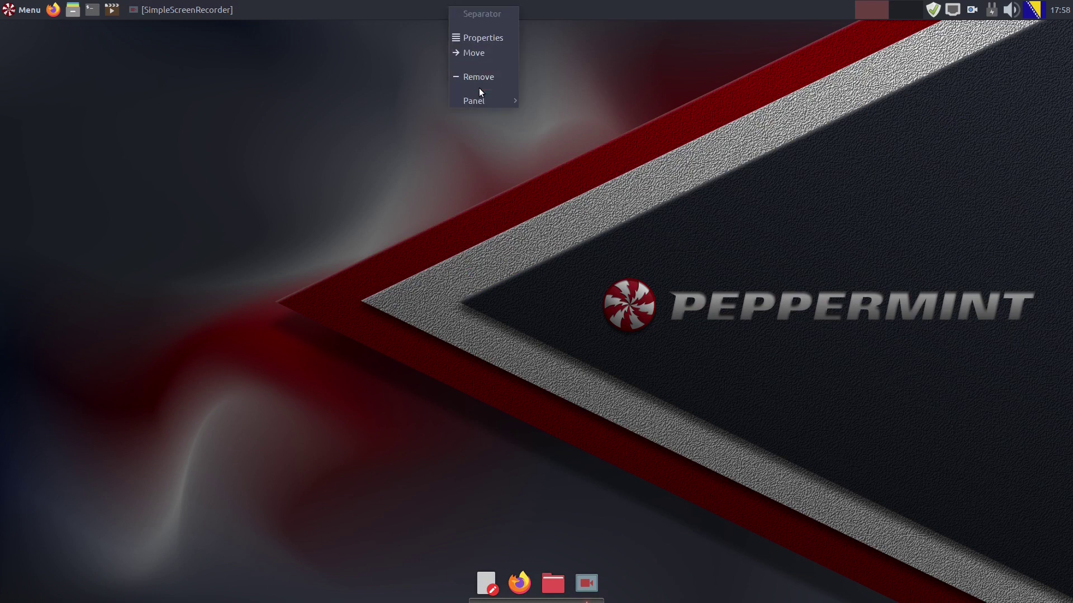
{"action": "mouse_move", "coordinate": [475, 98]}
{"action": "left_click", "coordinate": [587, 112]}
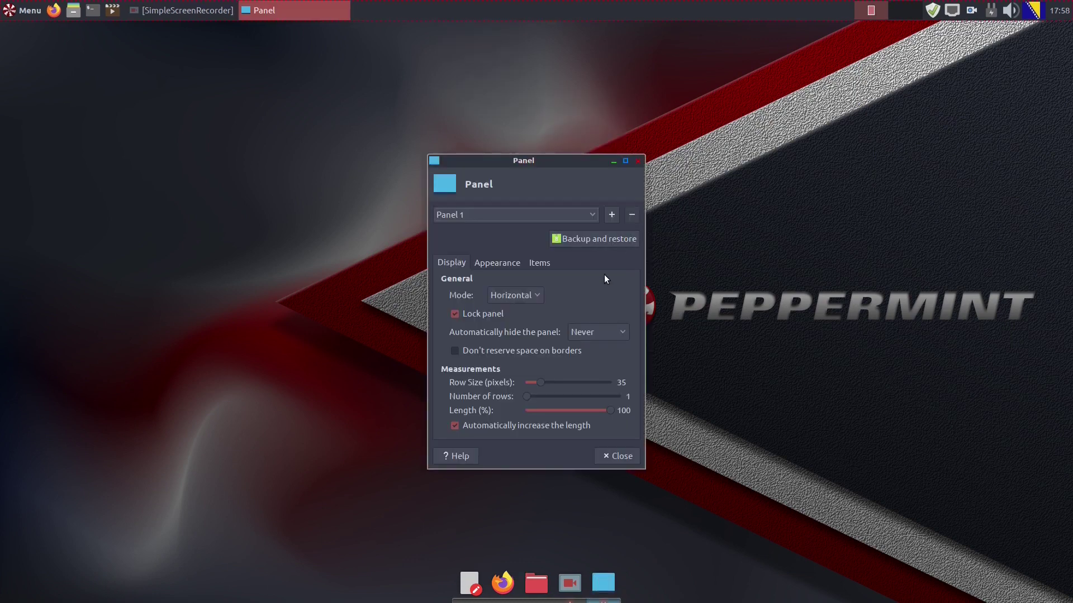
{"action": "left_click", "coordinate": [540, 263]}
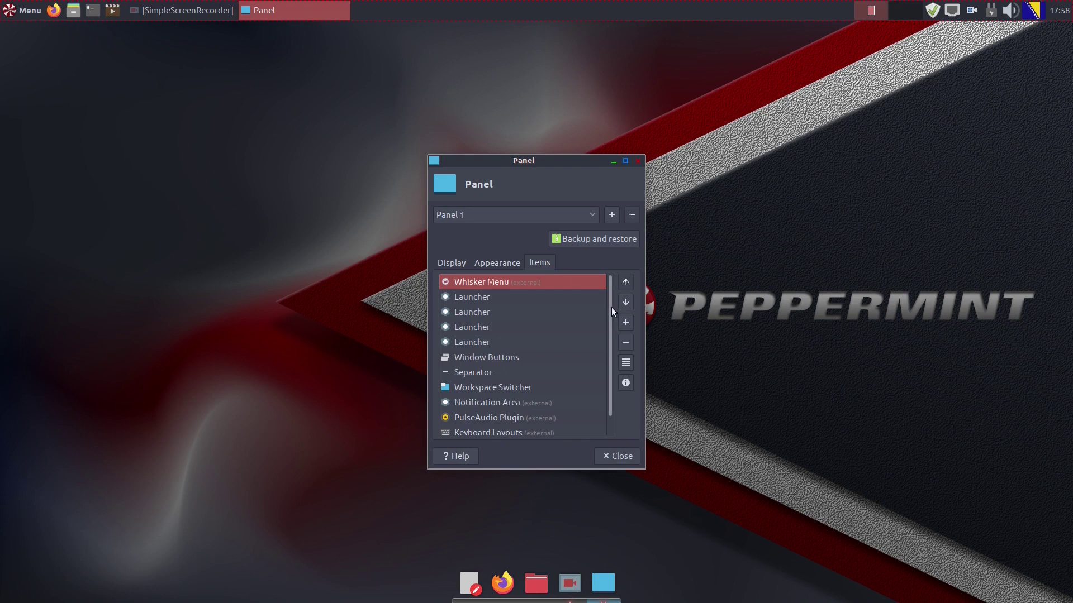
{"action": "left_click_drag", "start_coordinate": [611, 307], "coordinate": [614, 335]}
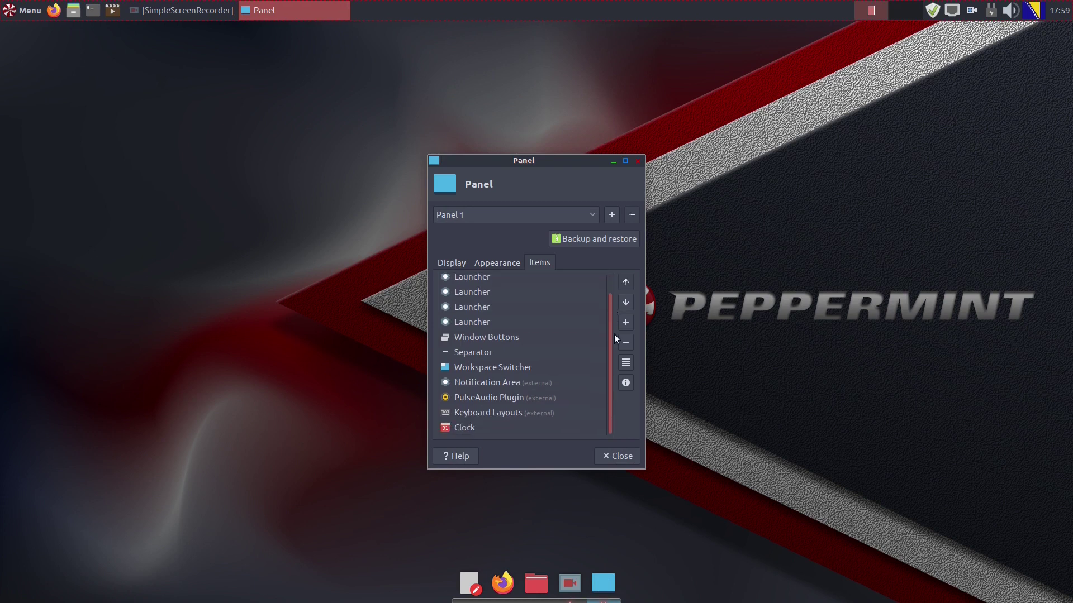
{"action": "left_click", "coordinate": [504, 337]}
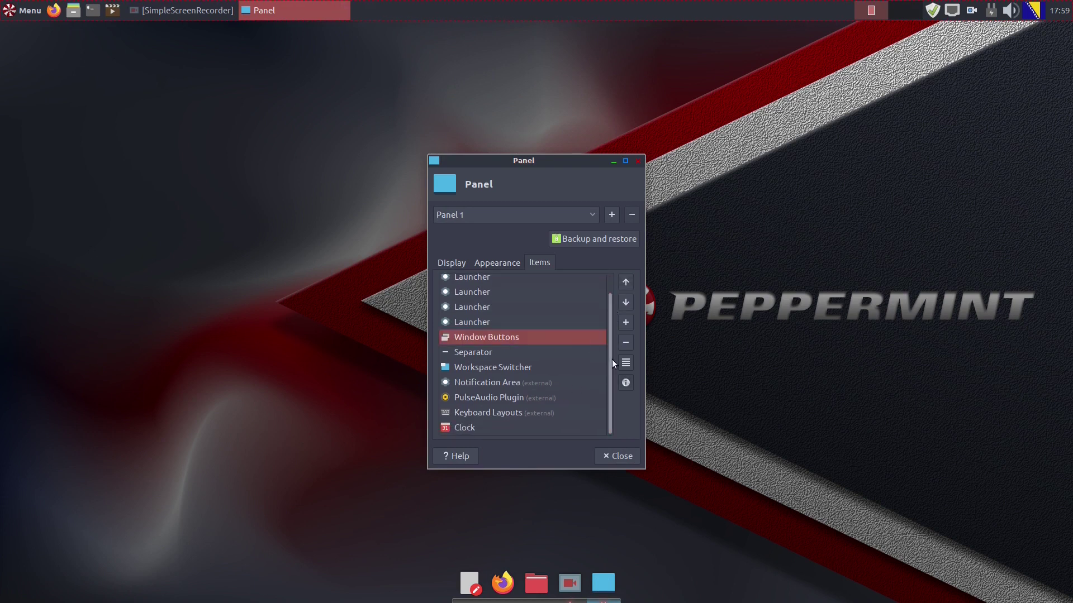
{"action": "left_click_drag", "start_coordinate": [611, 360], "coordinate": [612, 336]}
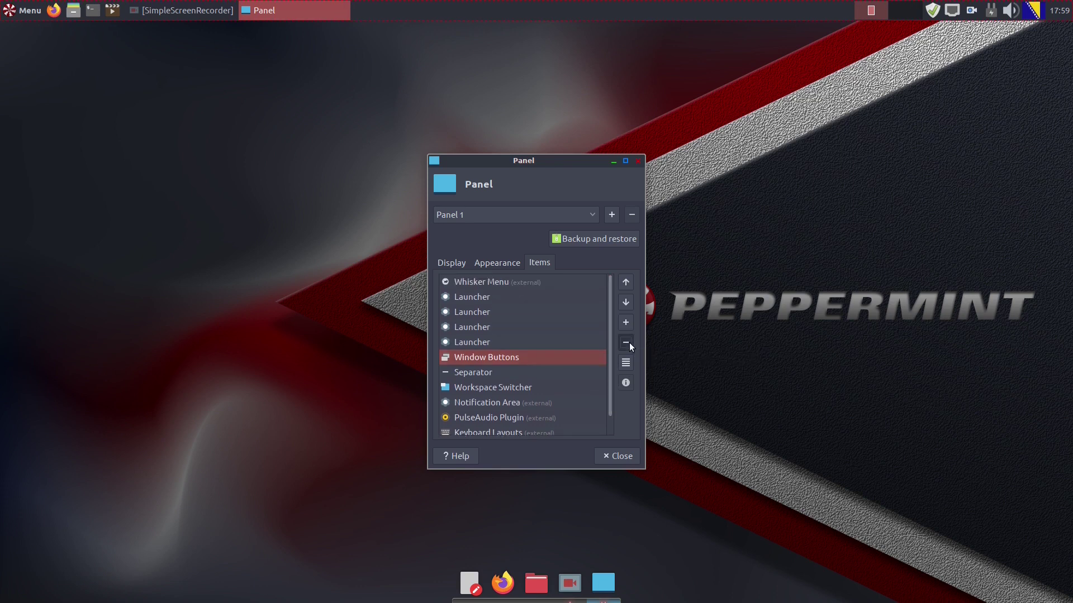
{"action": "left_click", "coordinate": [626, 343]}
{"action": "left_click", "coordinate": [649, 352]}
{"action": "left_click", "coordinate": [618, 456]}
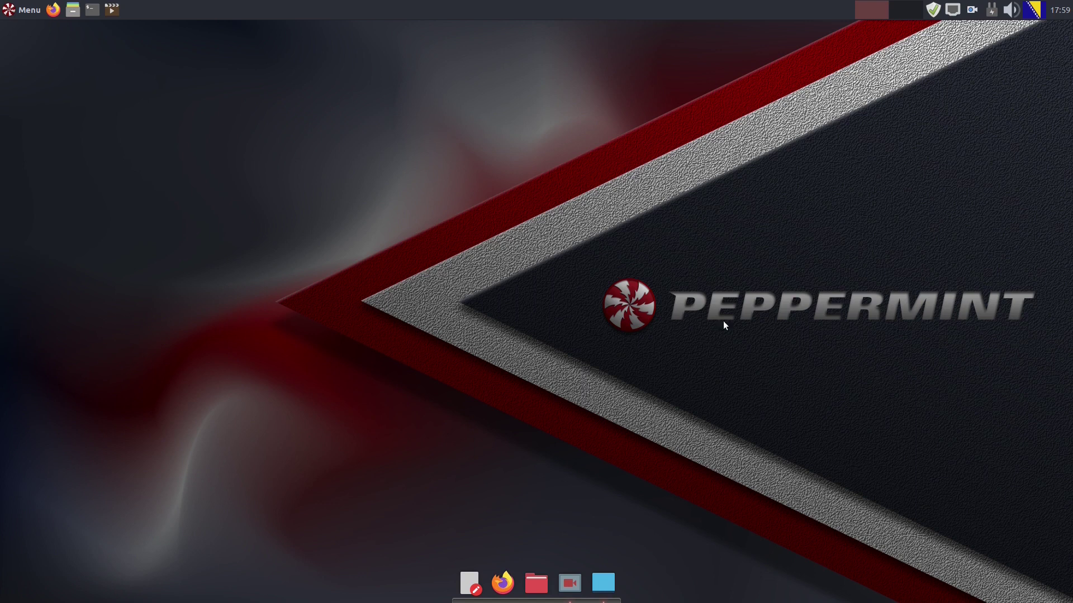
- Set the Plank dock theme to Gtk+ in the dock preferences
{"action": "right_click", "coordinate": [531, 601]}
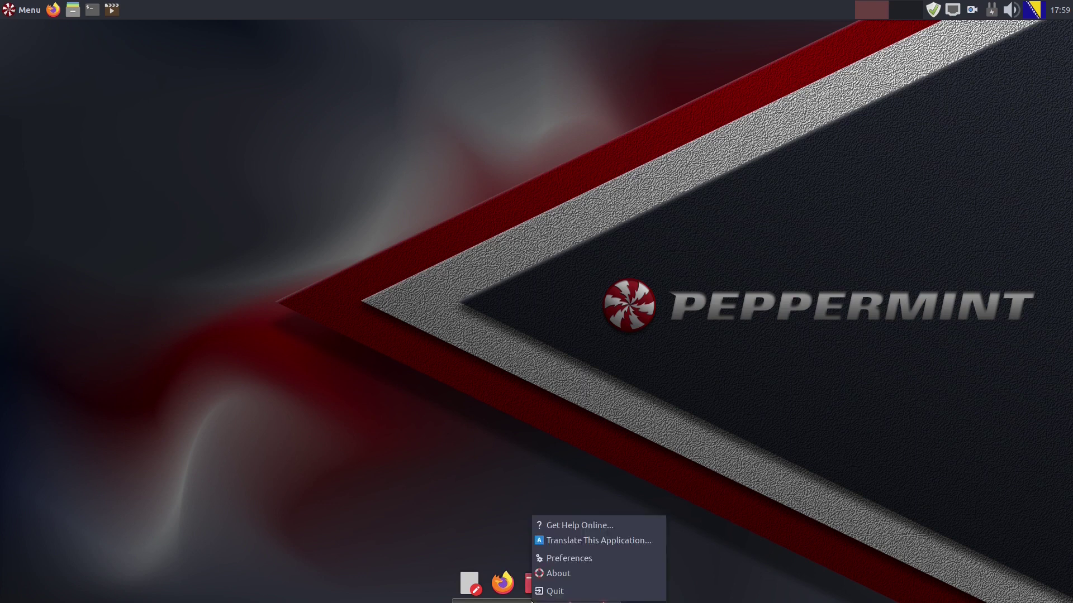
{"action": "left_click", "coordinate": [550, 560]}
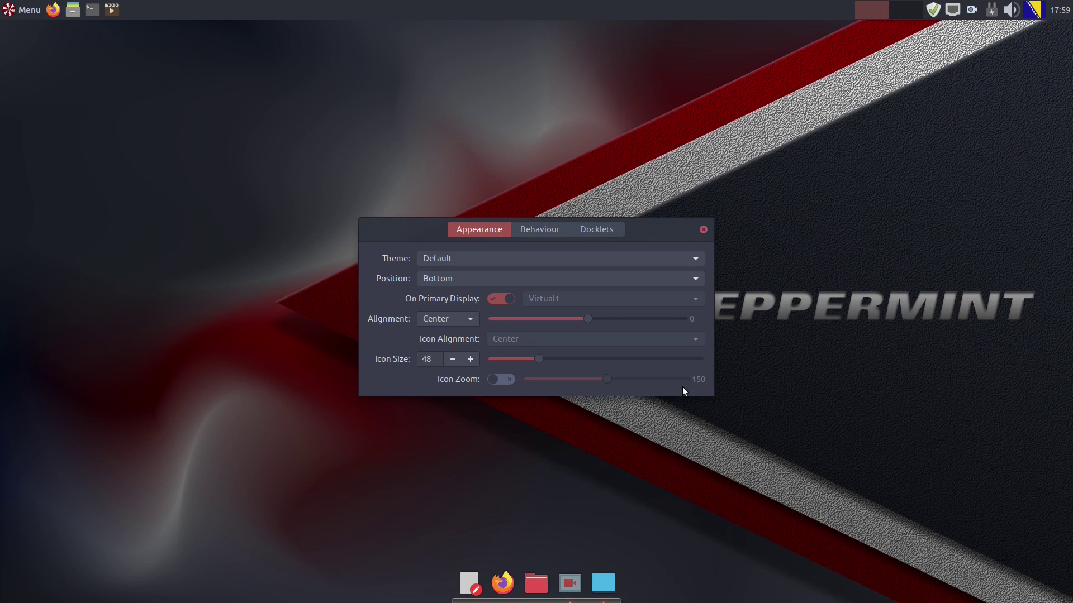
{"action": "left_click", "coordinate": [697, 258]}
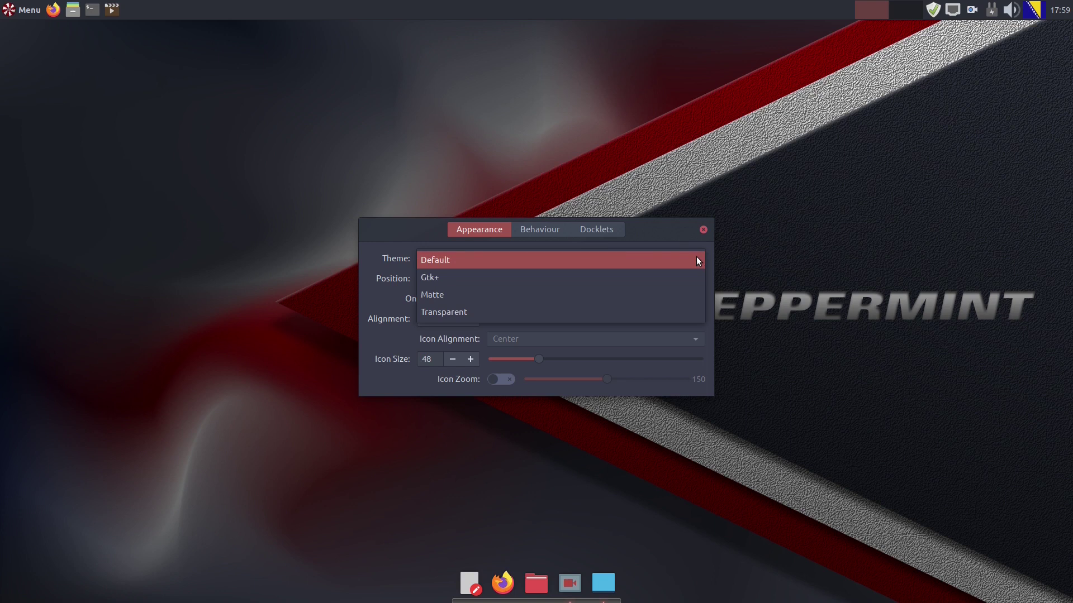
{"action": "left_click", "coordinate": [682, 277]}
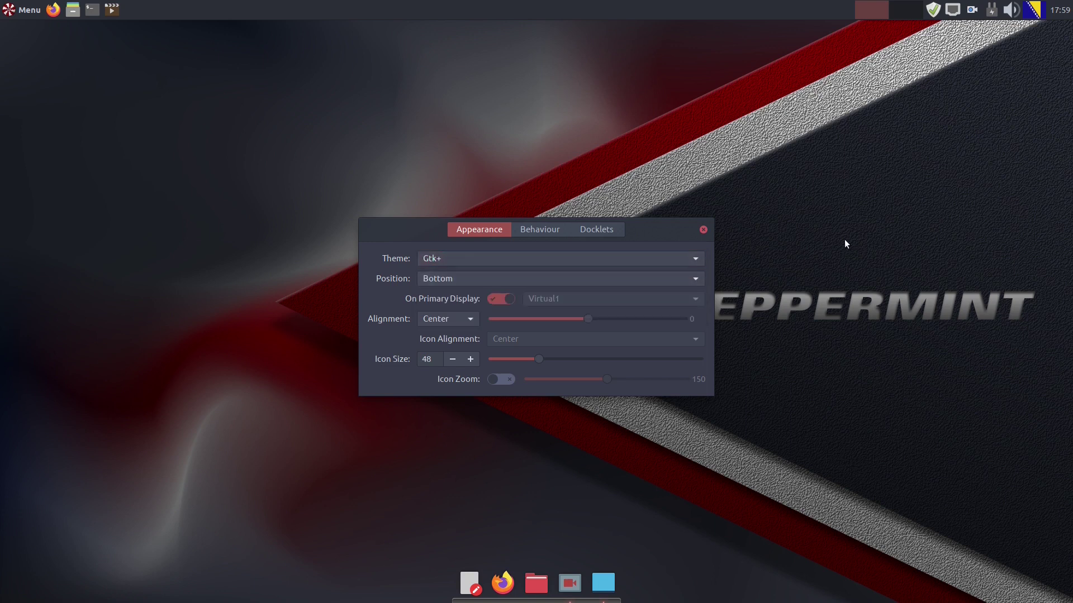
- Add the Trash docklet to the dock and close the preferences
{"action": "left_click", "coordinate": [550, 230]}
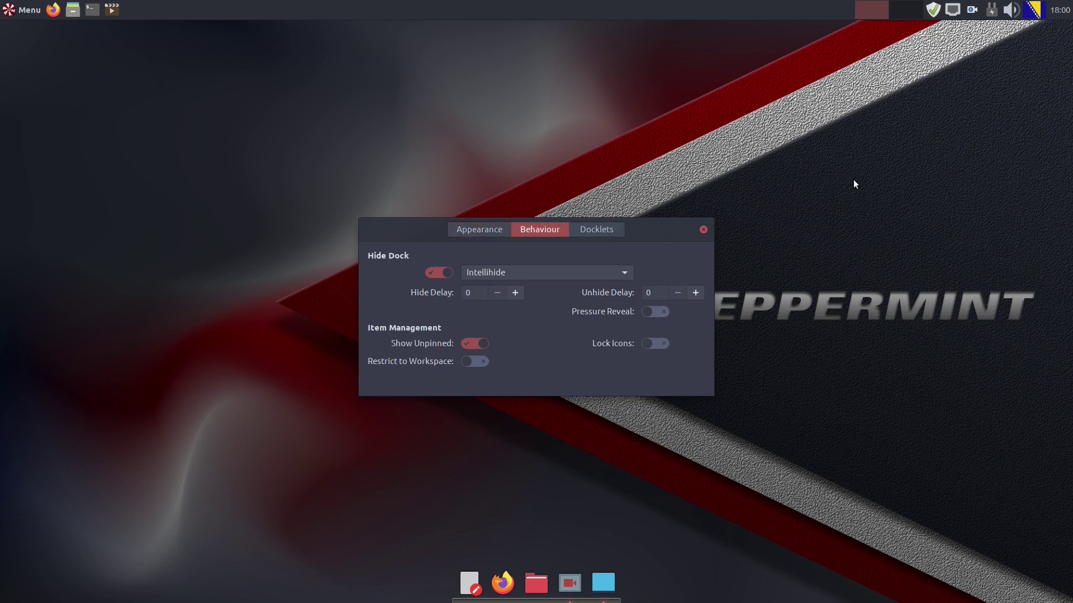
{"action": "left_click", "coordinate": [604, 233]}
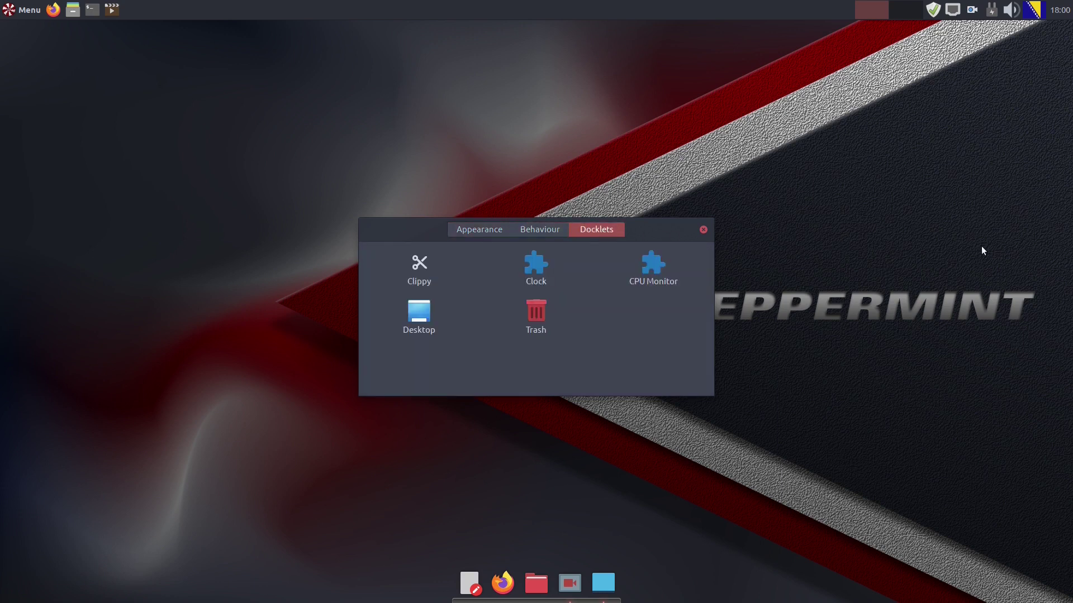
{"action": "double_click", "coordinate": [537, 315]}
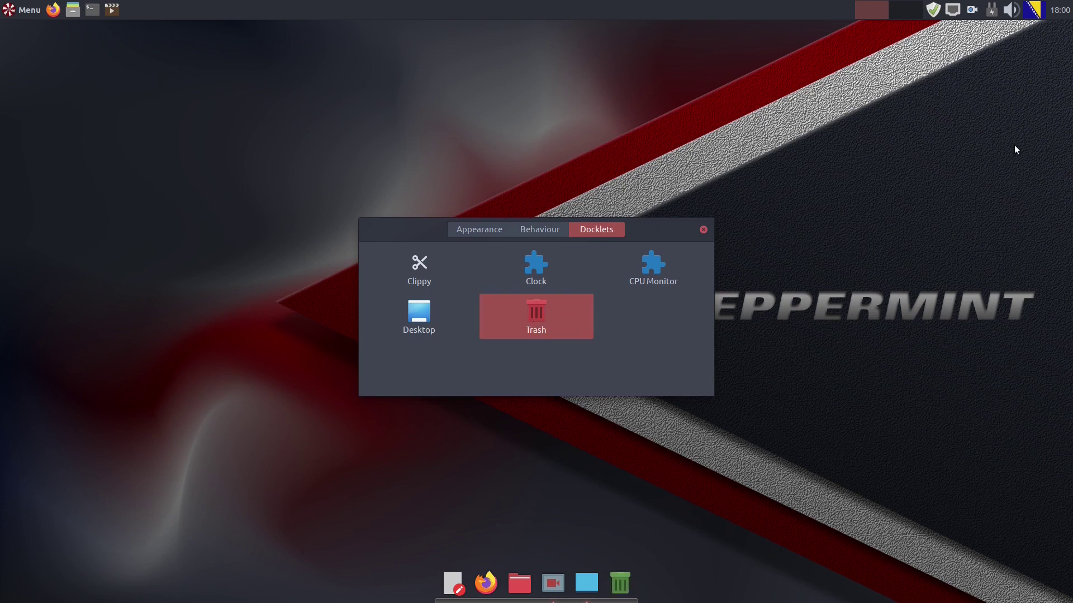
{"action": "left_click", "coordinate": [479, 229]}
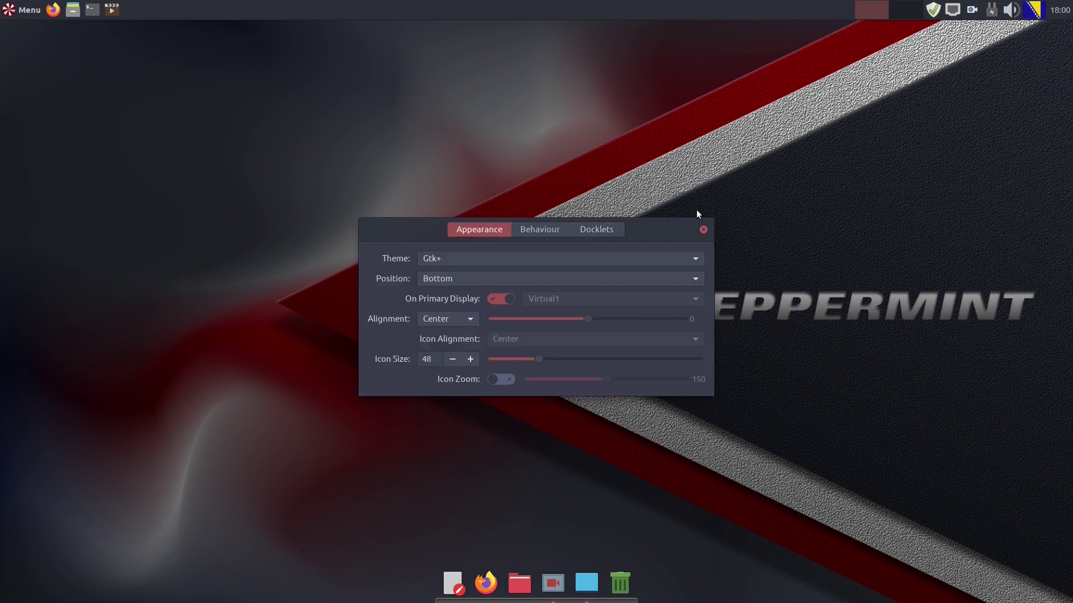
{"action": "left_click", "coordinate": [704, 230]}
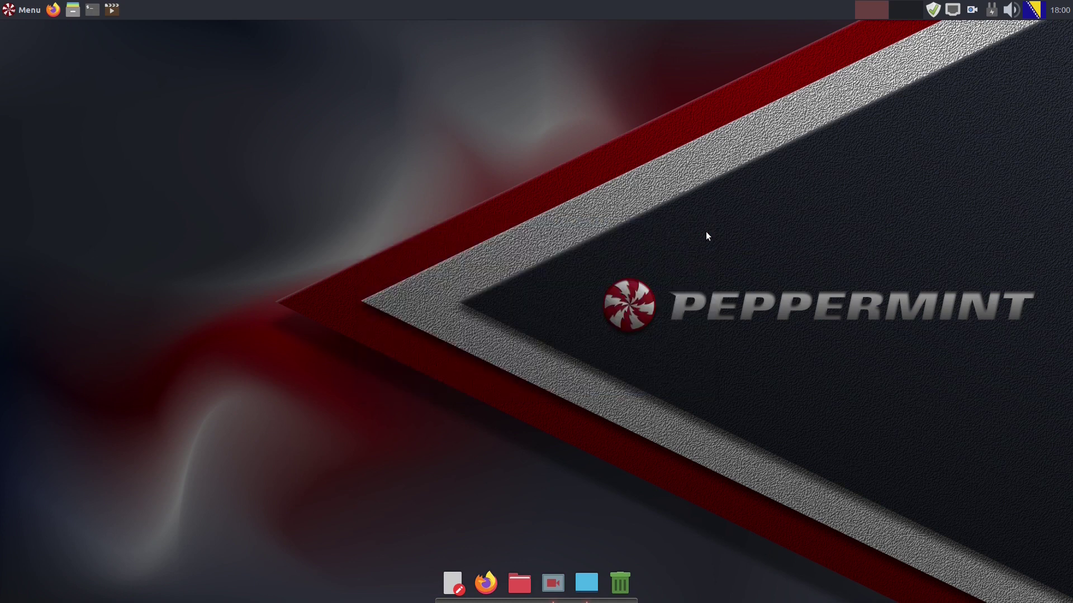
- In Firefox, search gnome-look.org for 'pantheon plank' and open the pantheon dark theme page
{"action": "left_click", "coordinate": [478, 575]}
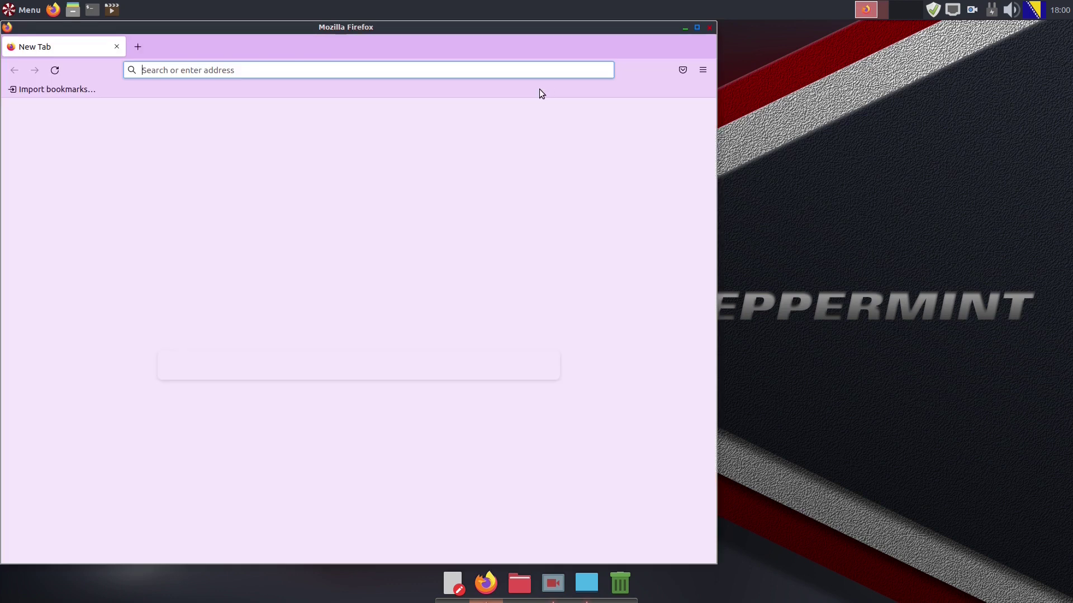
{"action": "type", "text": "gnome-look.org"}
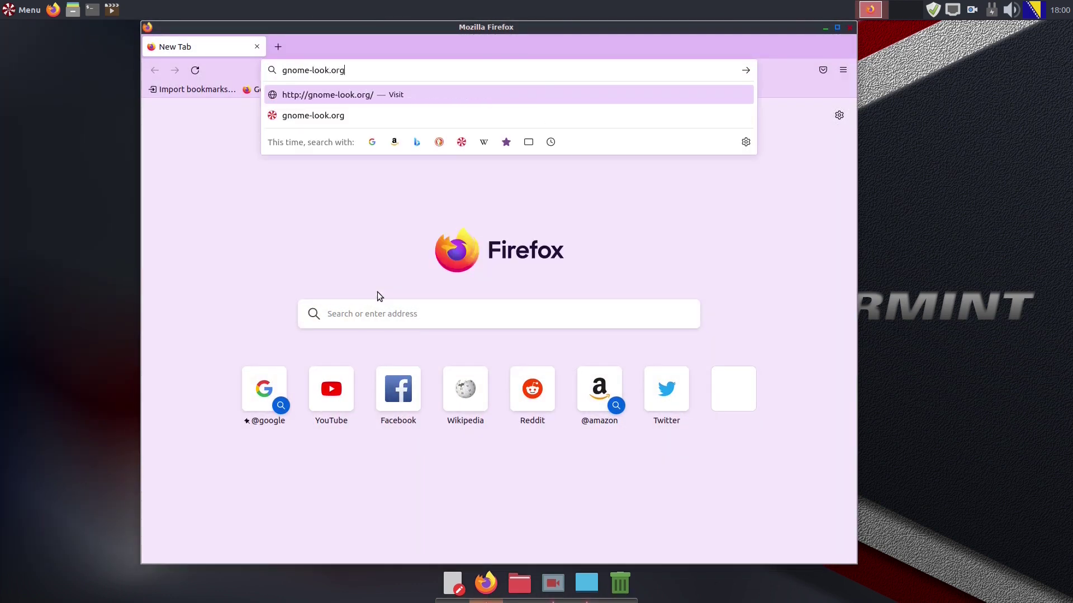
{"action": "key", "text": "Return"}
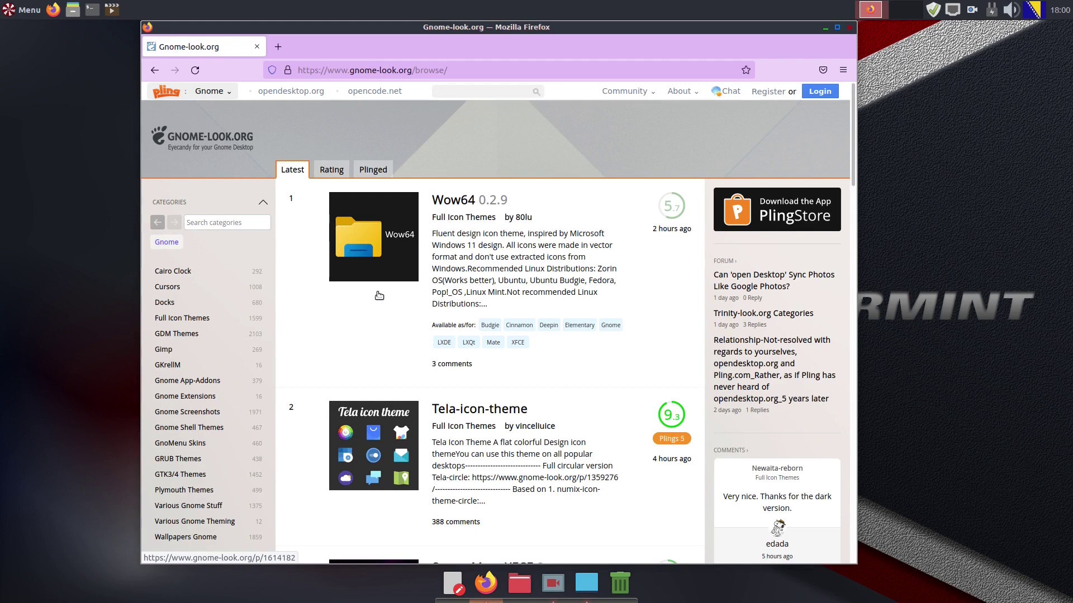
{"action": "type", "text": "pantheon plank"}
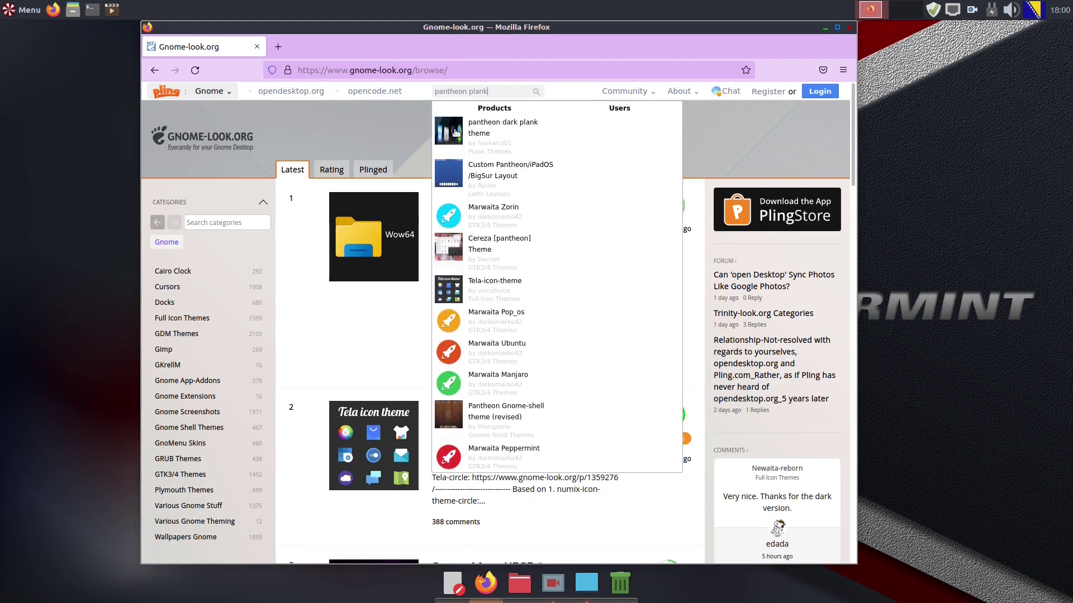
{"action": "left_click", "coordinate": [470, 123]}
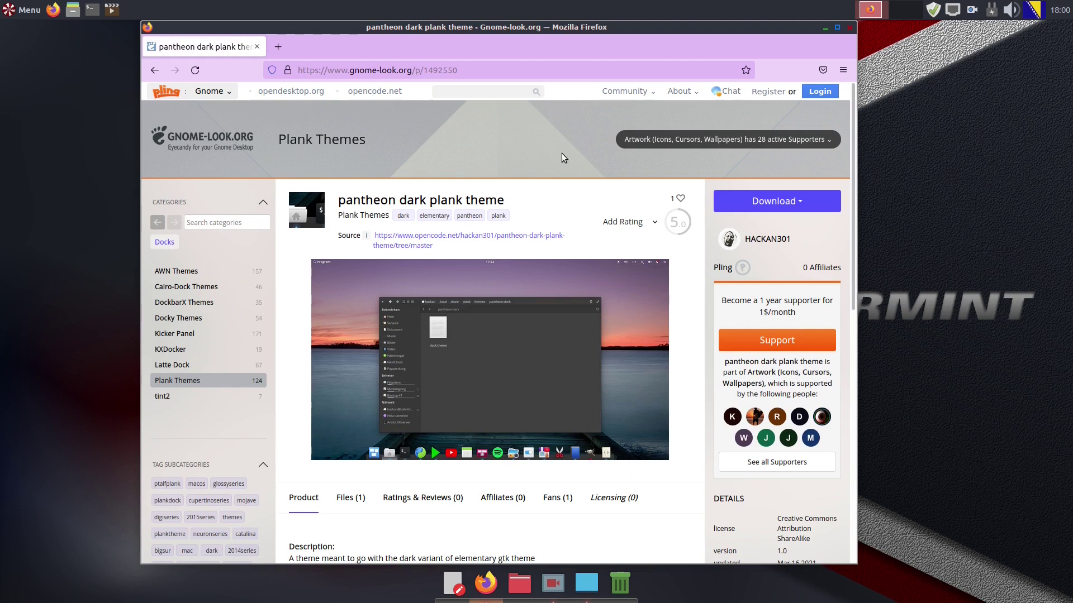
- Download pantheon-dark.tar.gz from the Files tab, saving it to disk
{"action": "scroll", "coordinate": [562, 153], "scroll_direction": "down", "scroll_amount": 6}
{"action": "left_click", "coordinate": [350, 179]}
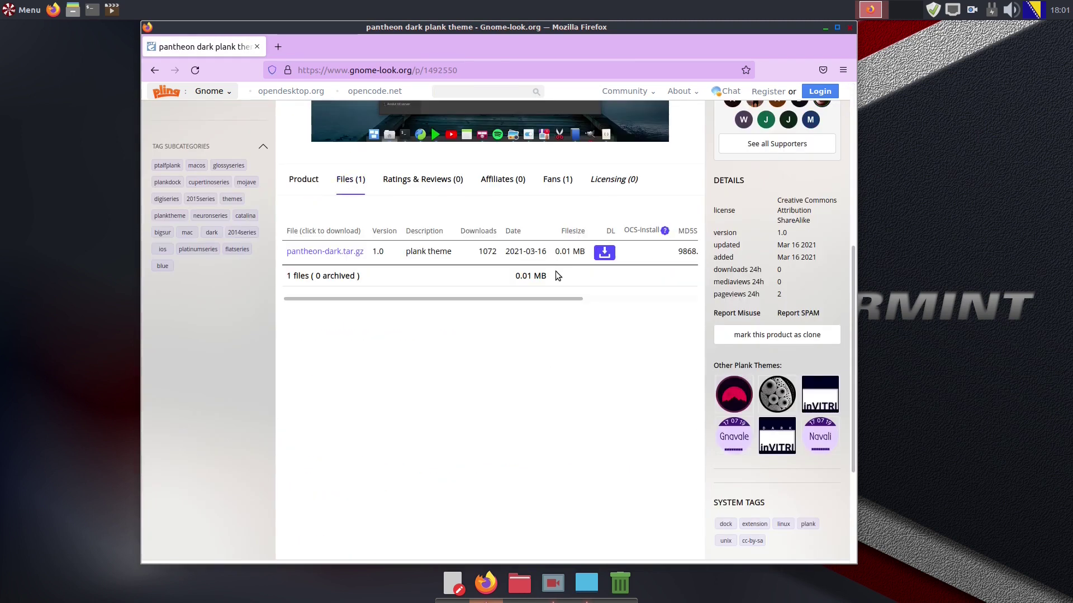
{"action": "left_click", "coordinate": [603, 253]}
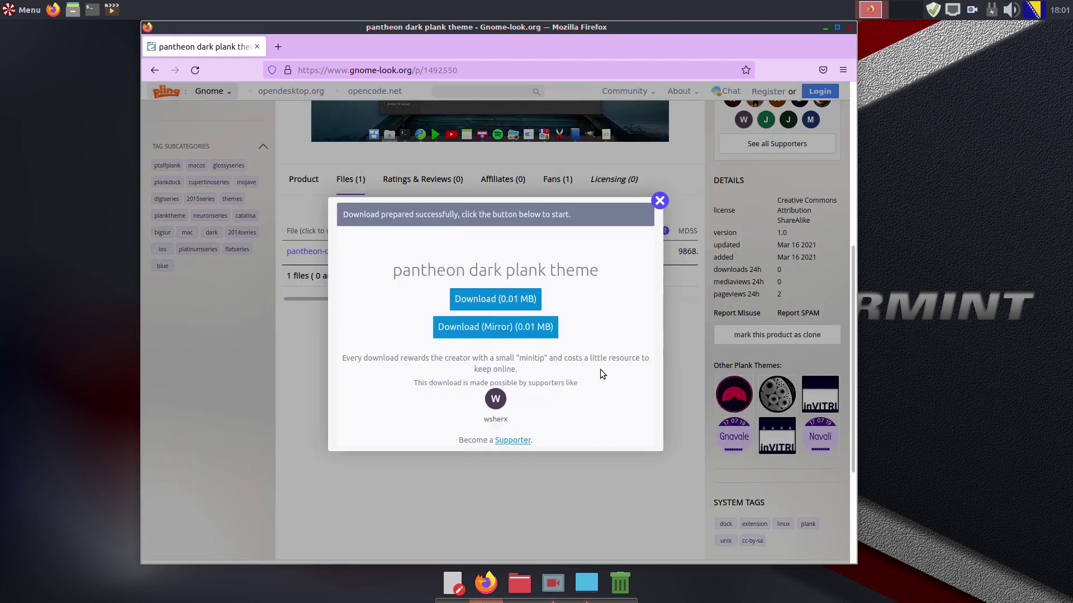
{"action": "left_click", "coordinate": [492, 302]}
{"action": "left_click", "coordinate": [400, 320]}
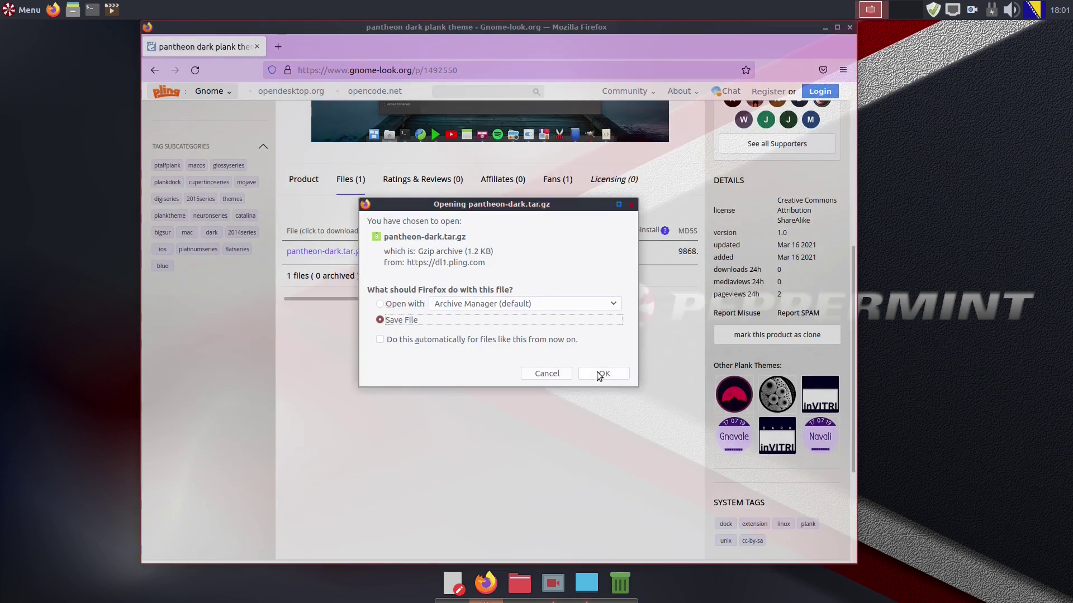
{"action": "left_click", "coordinate": [602, 374]}
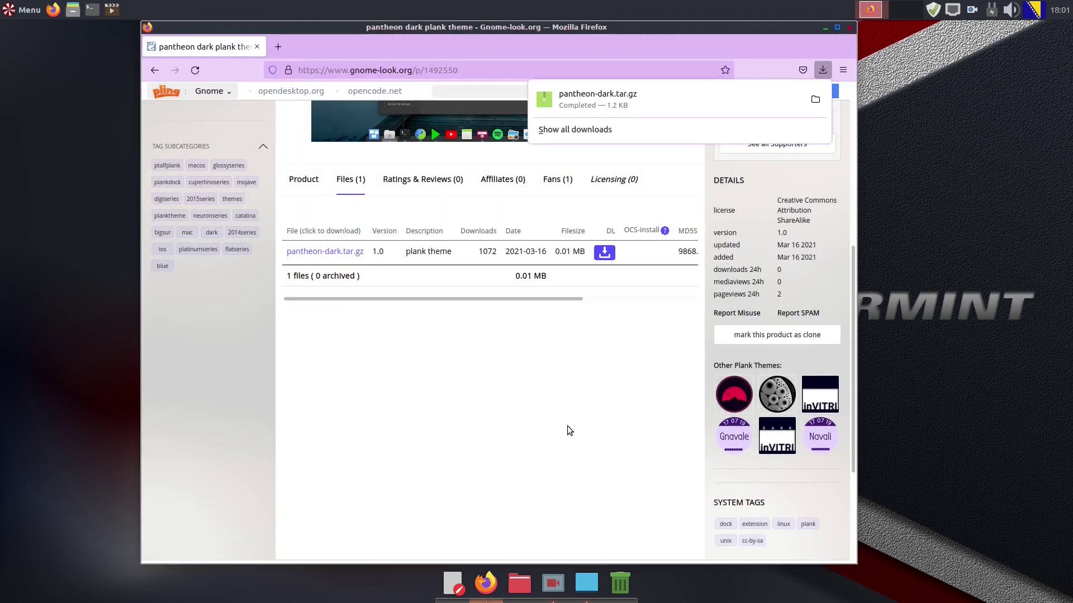
{"action": "left_click", "coordinate": [823, 70]}
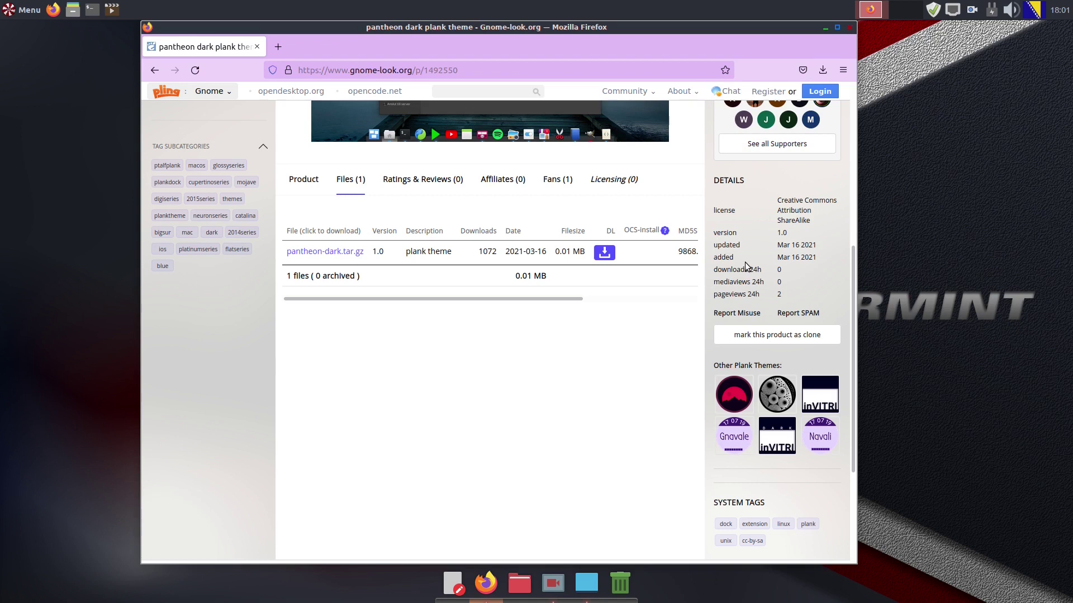
- Open the Downloads folder in the file manager, then minimize it
{"action": "left_click", "coordinate": [520, 583]}
{"action": "double_click", "coordinate": [612, 223]}
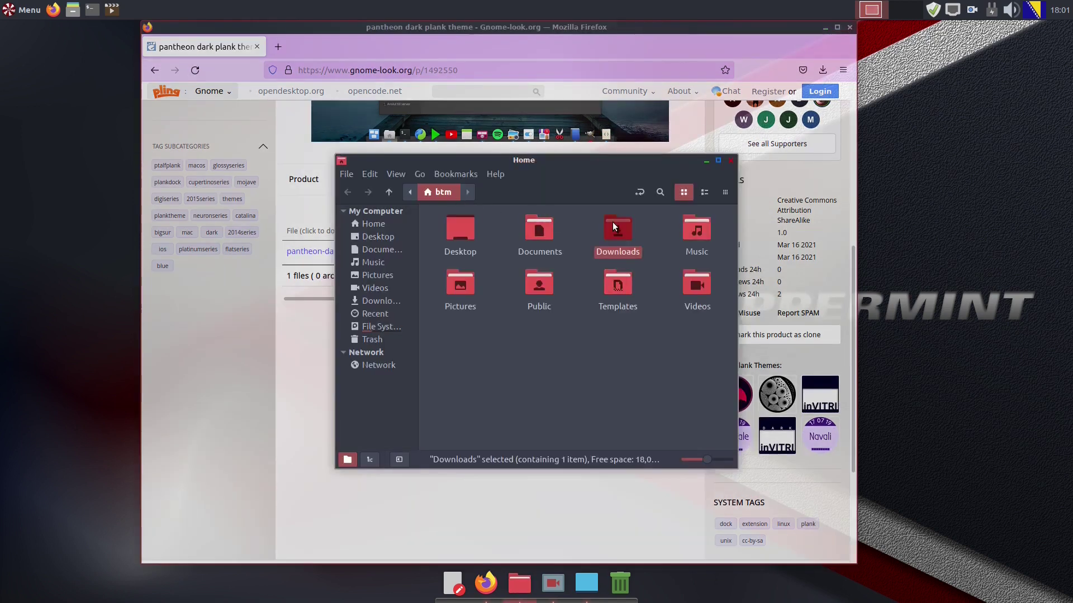
{"action": "left_click", "coordinate": [706, 161]}
{"action": "left_click", "coordinate": [278, 46]}
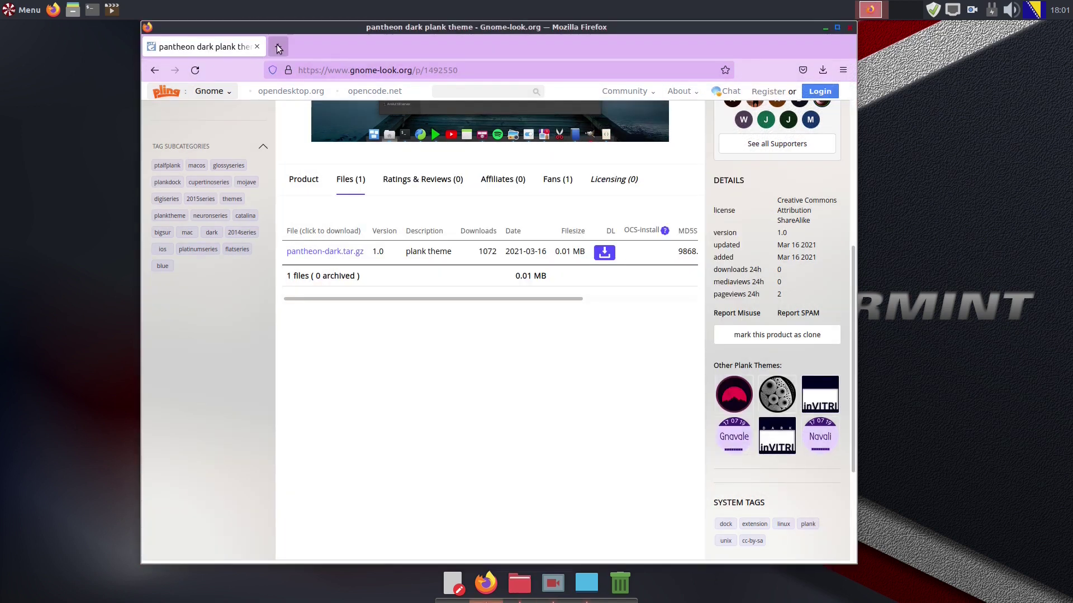
- Close Firefox and extract pantheon-dark.tar.gz into a pantheon-dark folder in Downloads
{"action": "left_click", "coordinate": [256, 47]}
{"action": "left_click", "coordinate": [850, 27]}
{"action": "left_click", "coordinate": [520, 584]}
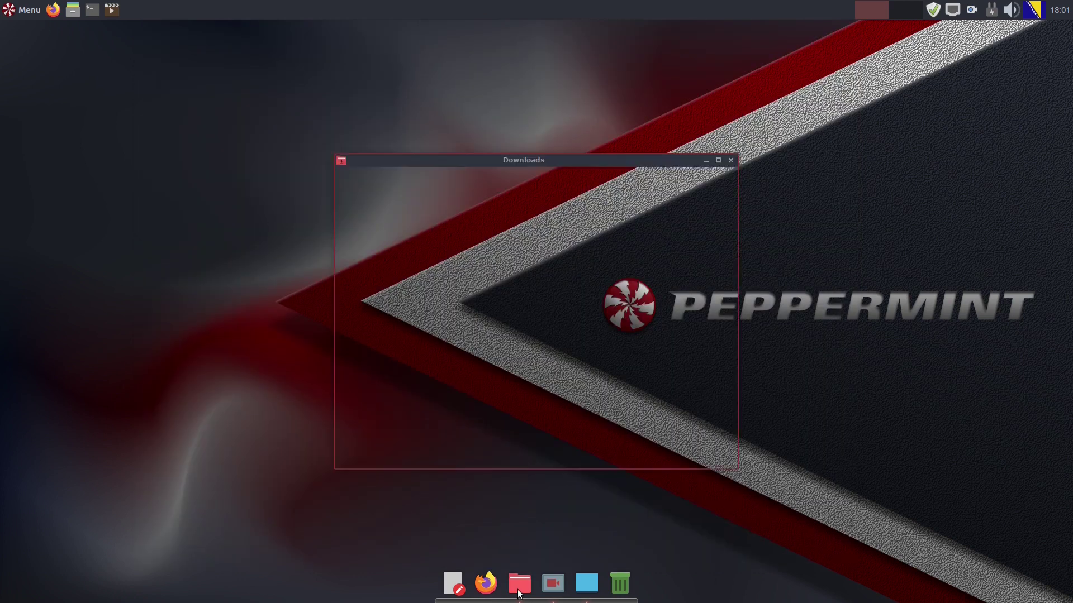
{"action": "left_click", "coordinate": [460, 229]}
{"action": "right_click", "coordinate": [454, 231]}
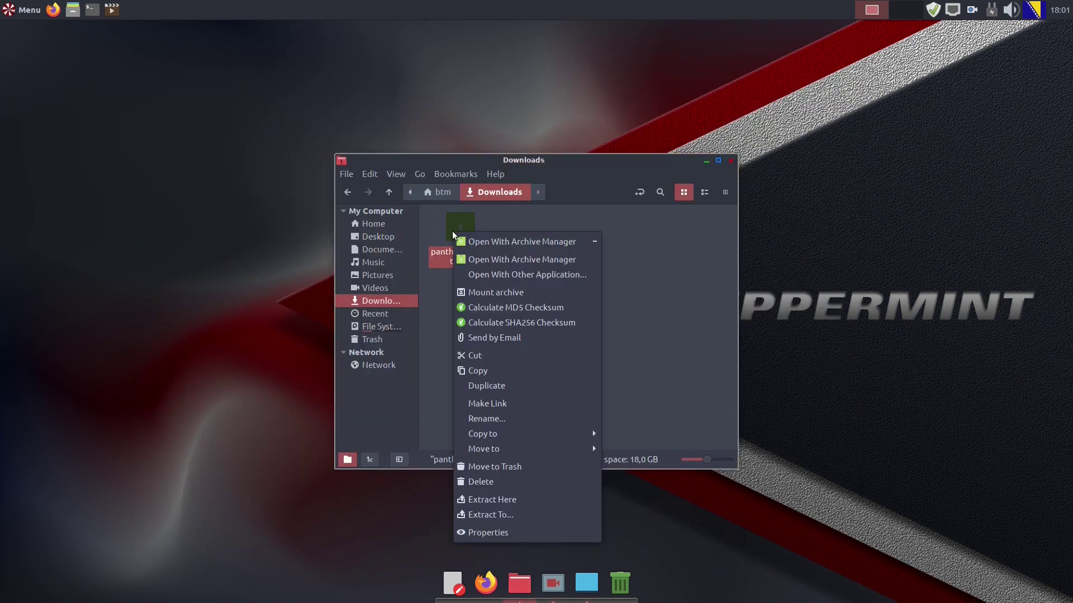
{"action": "left_click", "coordinate": [492, 498]}
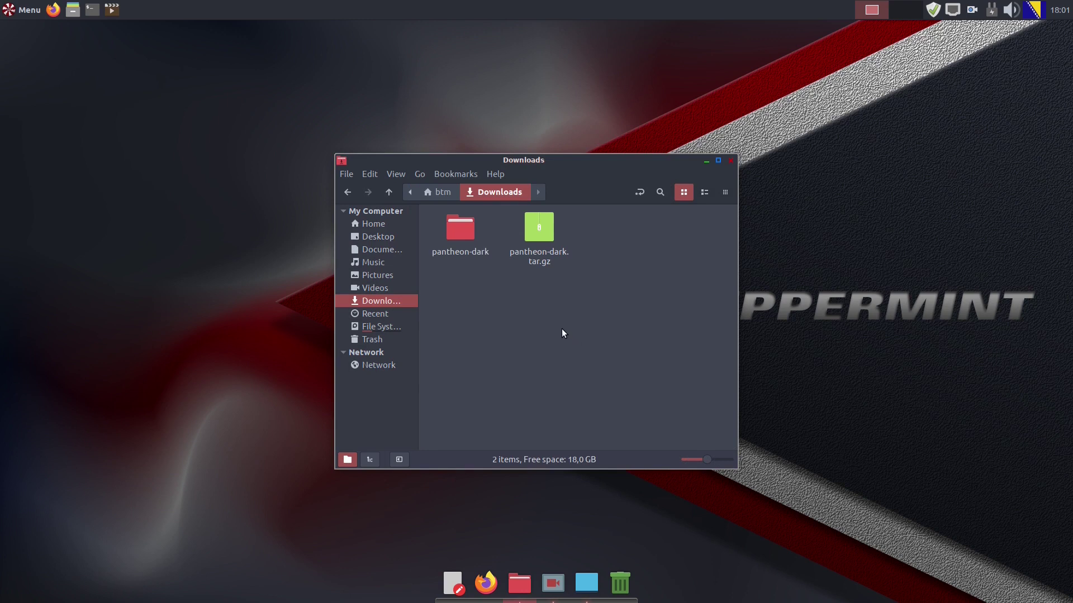
{"action": "double_click", "coordinate": [460, 229]}
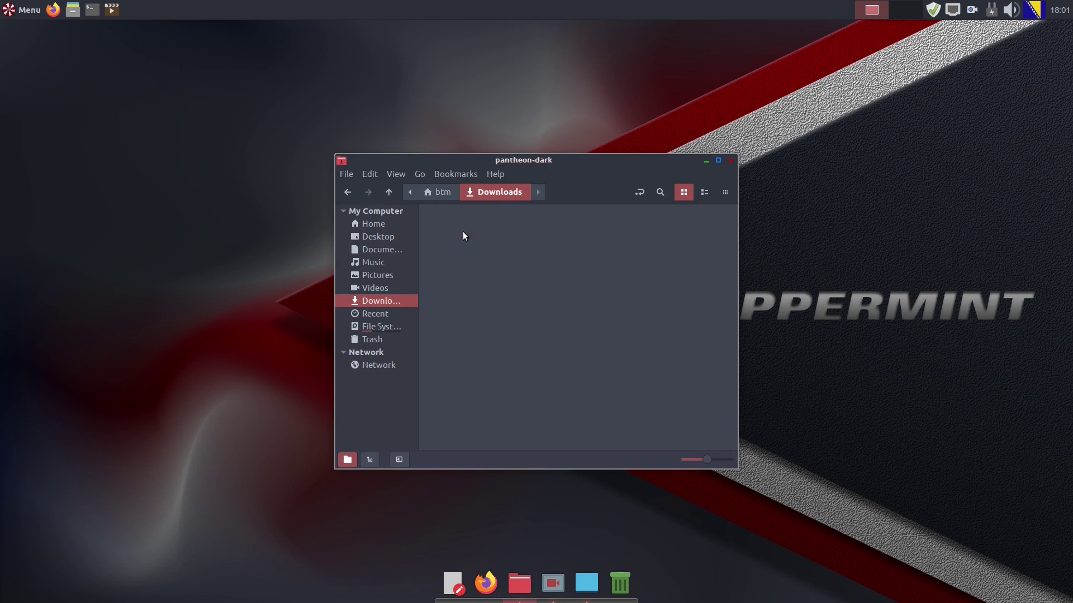
{"action": "left_click", "coordinate": [523, 195]}
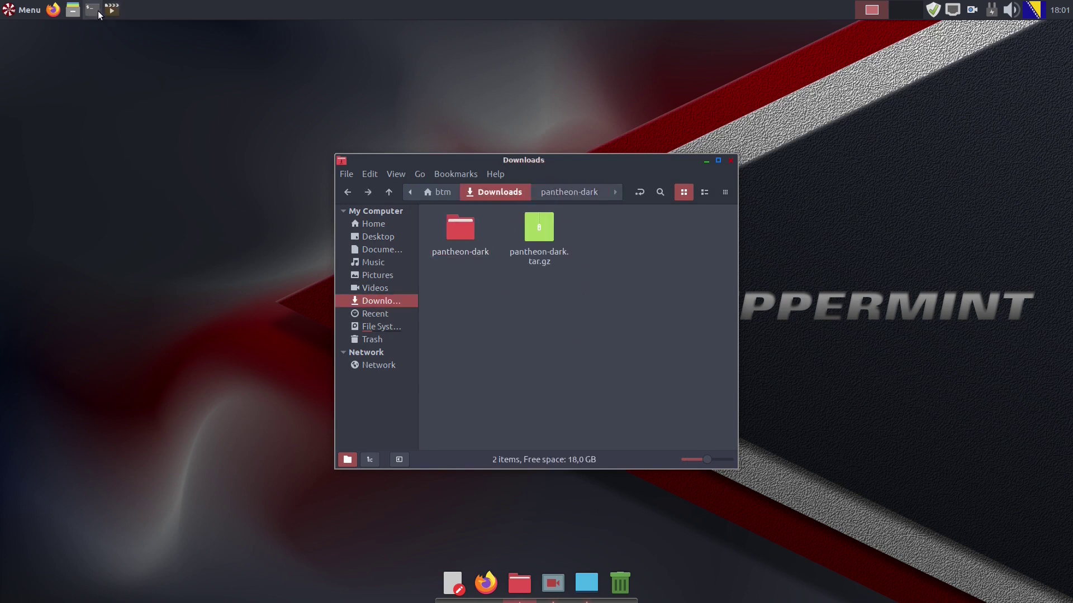
- Open a second file manager window on the home folder
{"action": "left_click", "coordinate": [73, 9]}
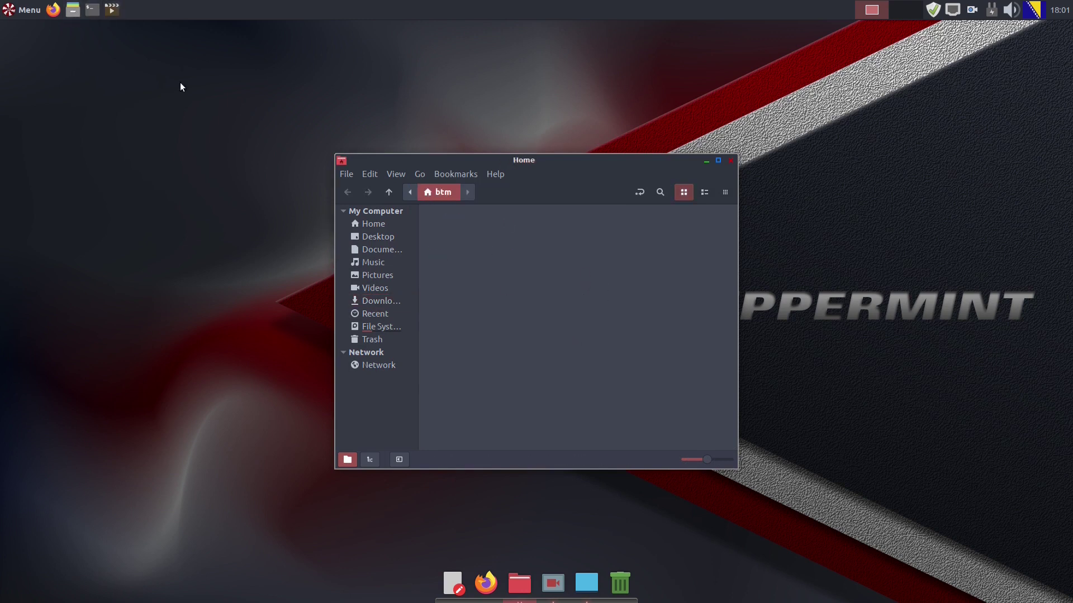
{"action": "left_click", "coordinate": [396, 174]}
{"action": "left_click", "coordinate": [441, 320]}
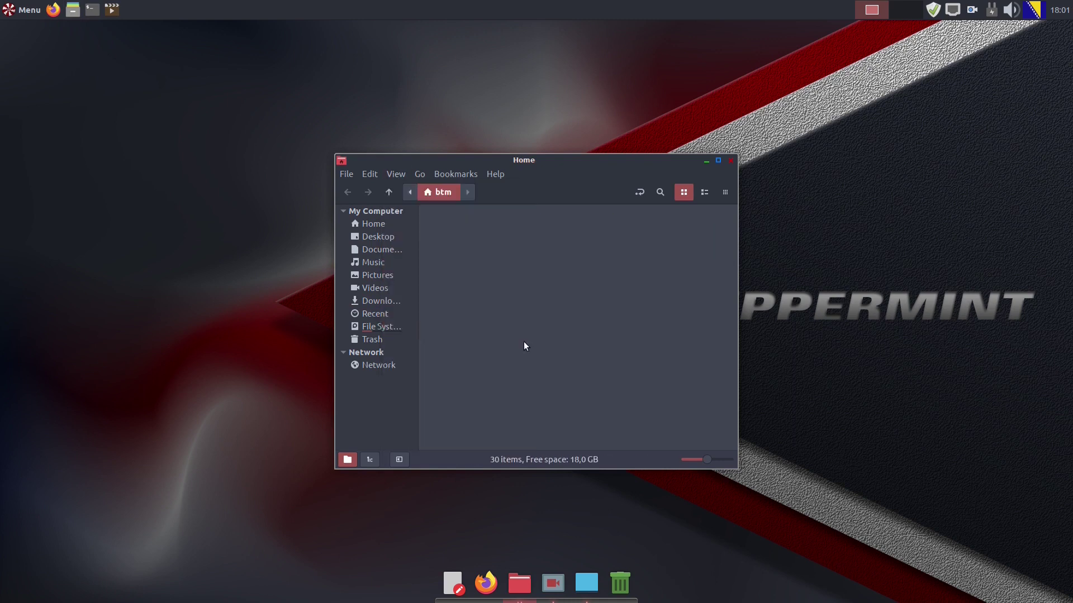
- Navigate the home window into .local/share/plank/themes
{"action": "double_click", "coordinate": [461, 399]}
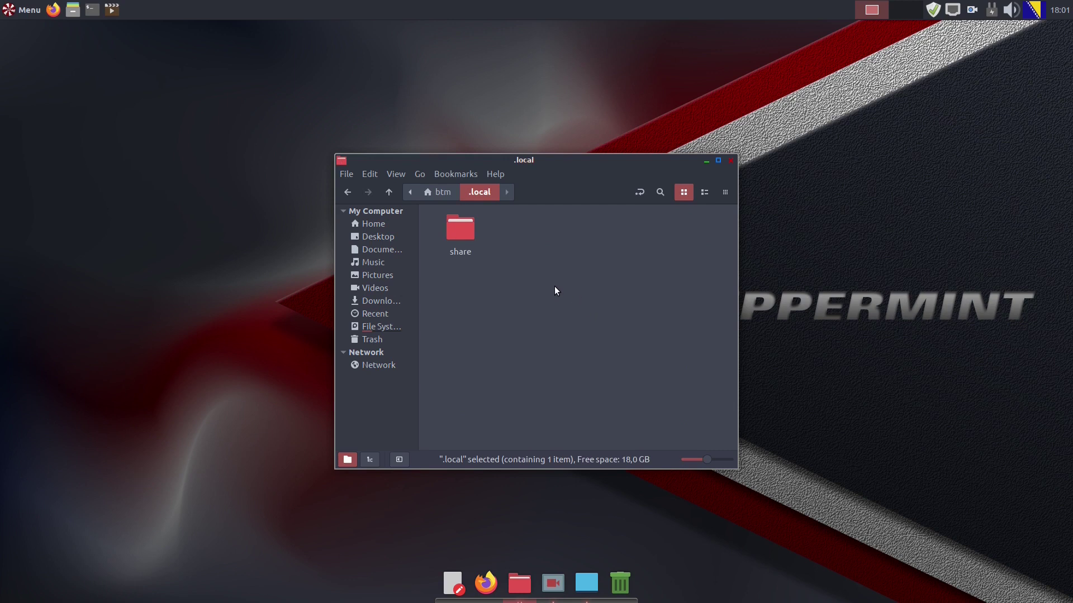
{"action": "double_click", "coordinate": [457, 229]}
{"action": "double_click", "coordinate": [545, 285]}
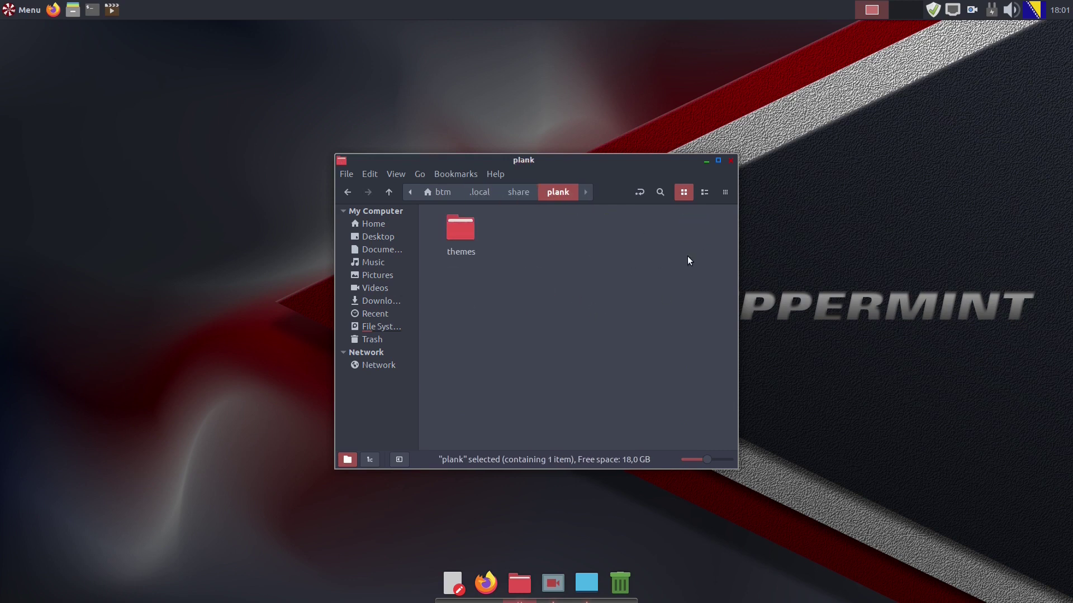
{"action": "double_click", "coordinate": [478, 241]}
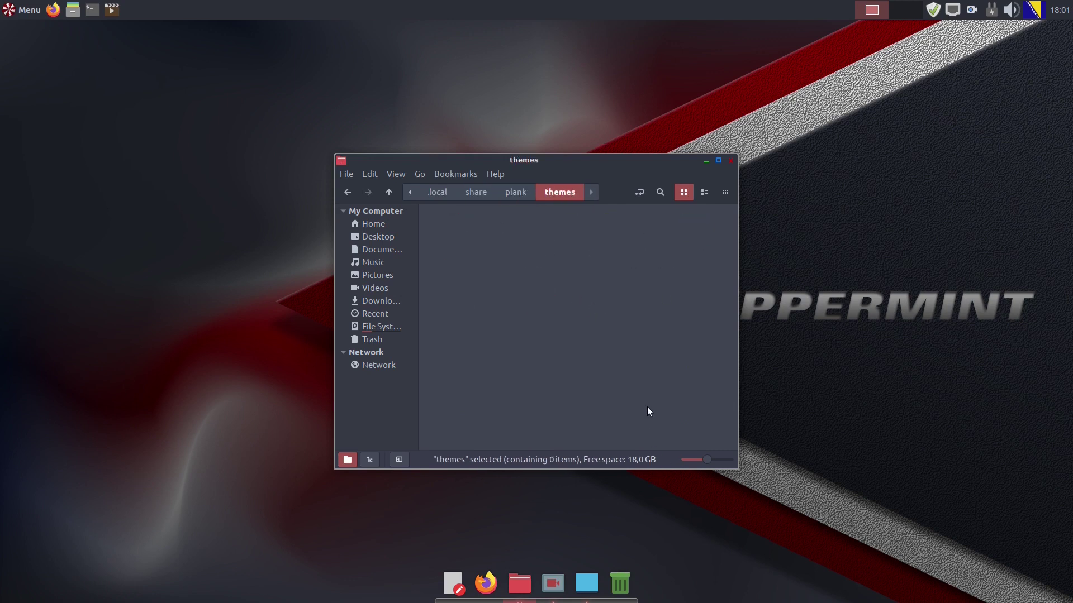
- Cut the pantheon-dark folder from Downloads and paste it into the themes folder
{"action": "key", "text": "alt+Tab"}
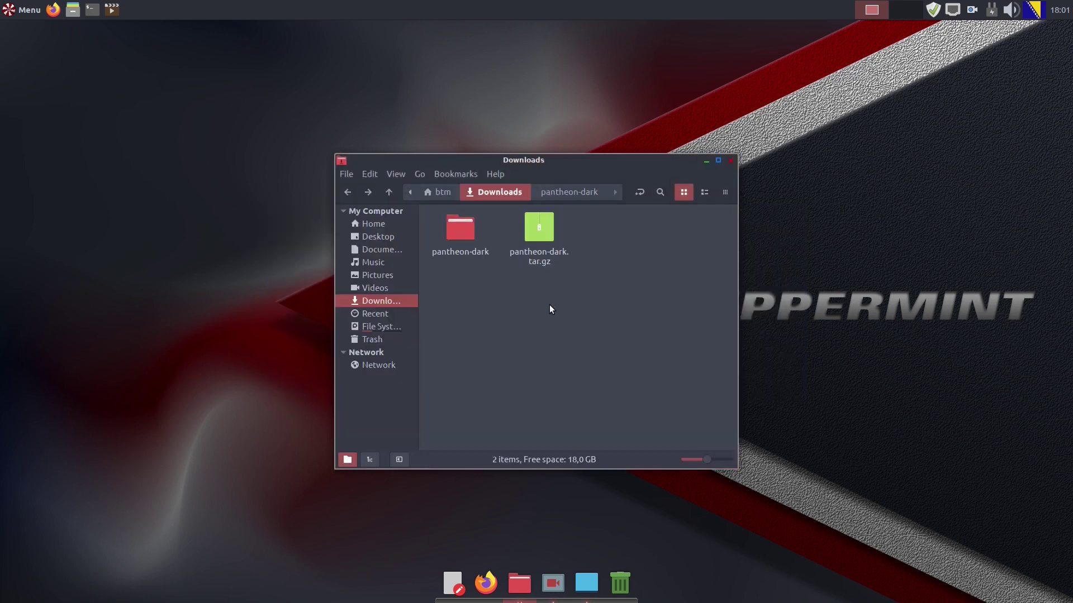
{"action": "right_click", "coordinate": [462, 232]}
{"action": "left_click", "coordinate": [486, 307]}
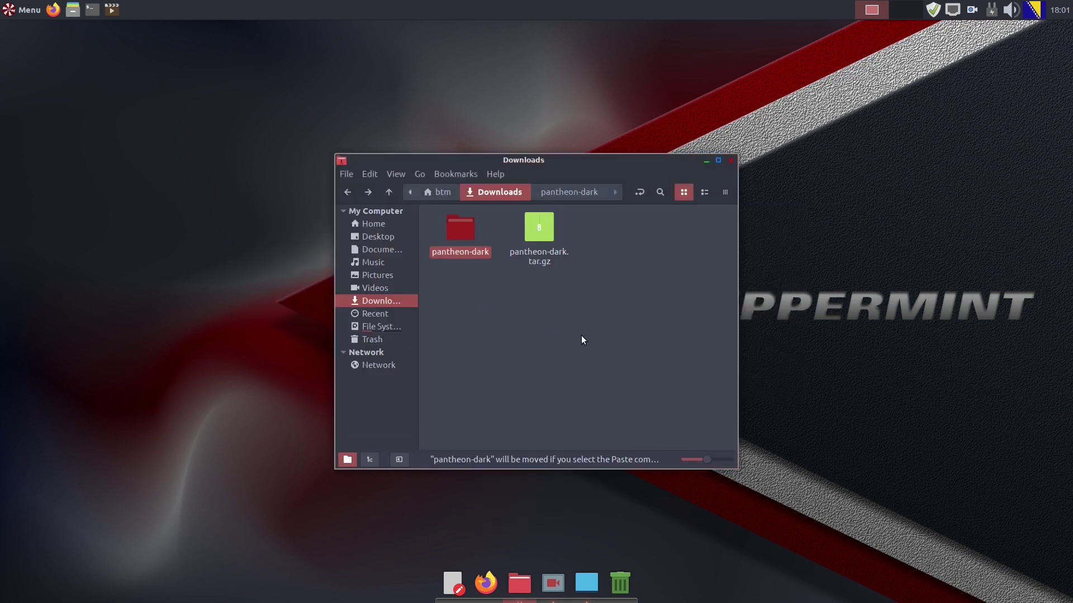
{"action": "key", "text": "alt+Tab"}
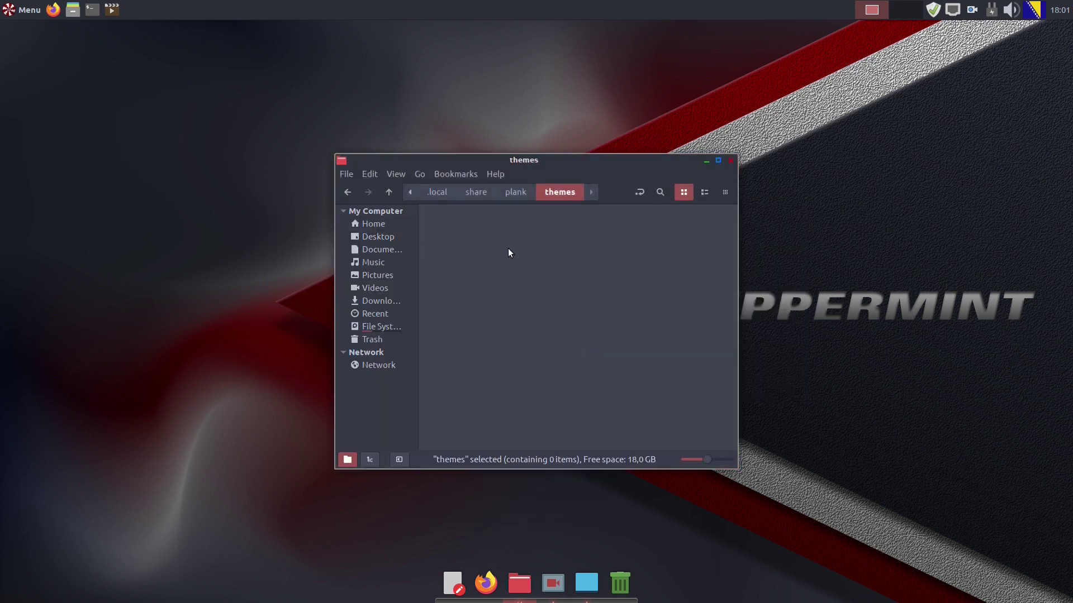
{"action": "right_click", "coordinate": [508, 249]}
{"action": "left_click", "coordinate": [552, 365]}
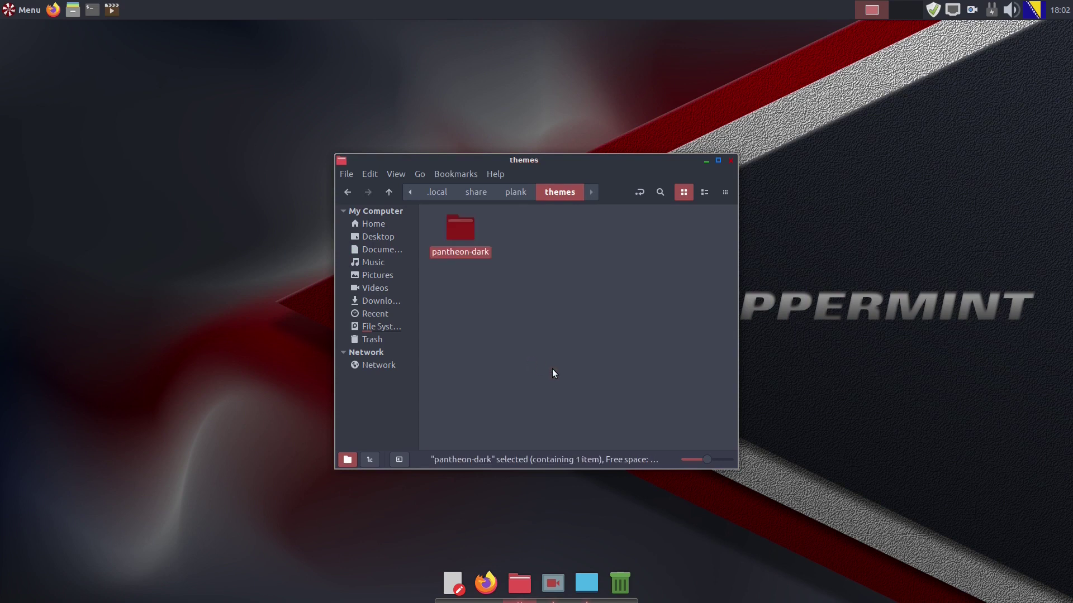
{"action": "left_click", "coordinate": [552, 369]}
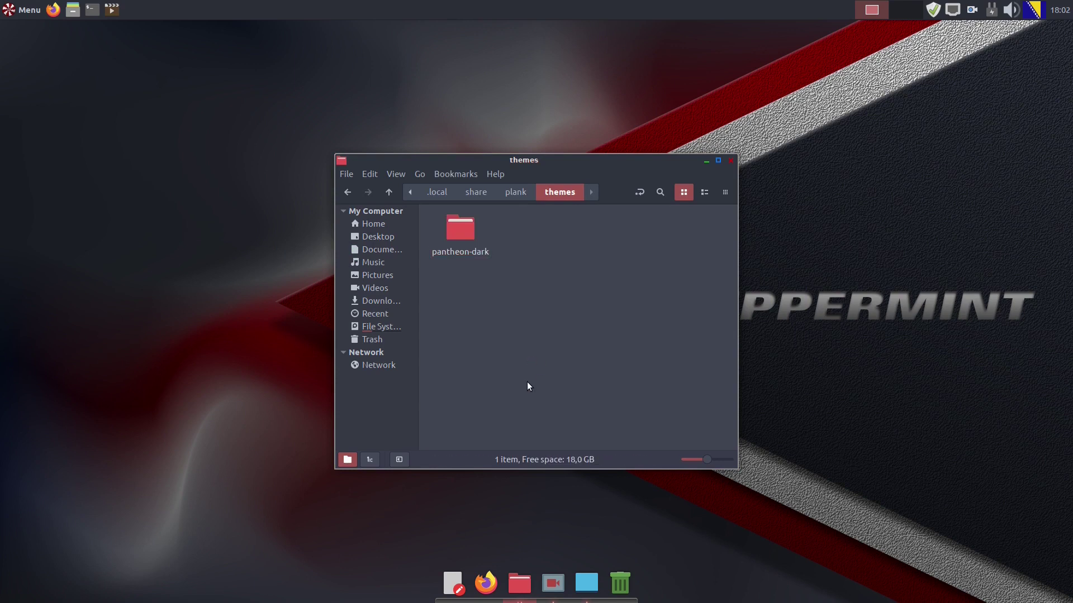
- Hide hidden files in the home folder again and close the file manager windows
{"action": "left_click", "coordinate": [373, 224]}
{"action": "left_click", "coordinate": [396, 173]}
{"action": "left_click", "coordinate": [430, 318]}
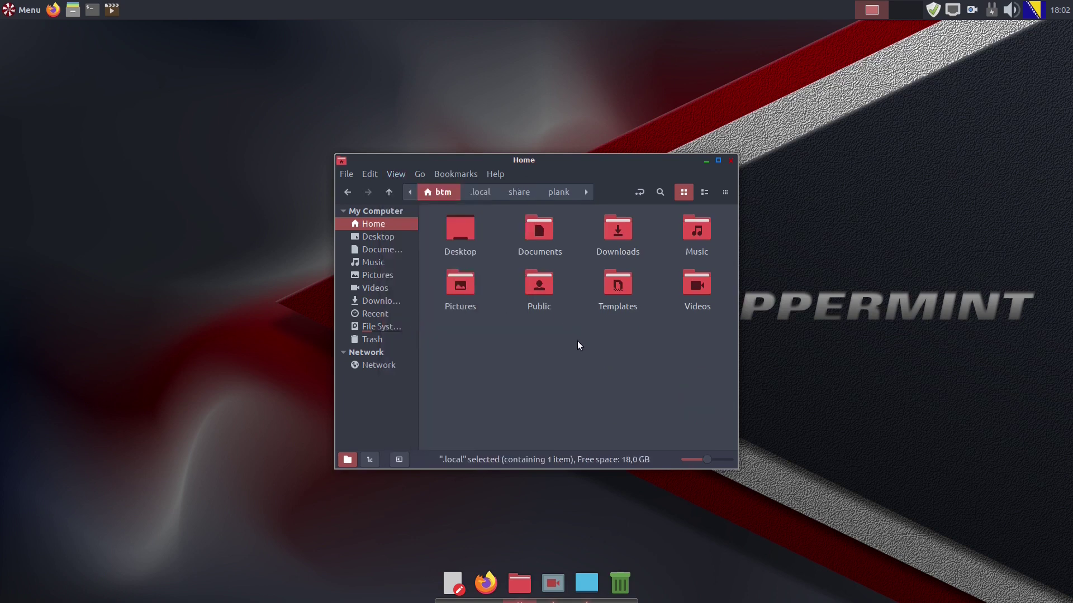
{"action": "double_click", "coordinate": [618, 232]}
{"action": "key", "text": "ctrl+w"}
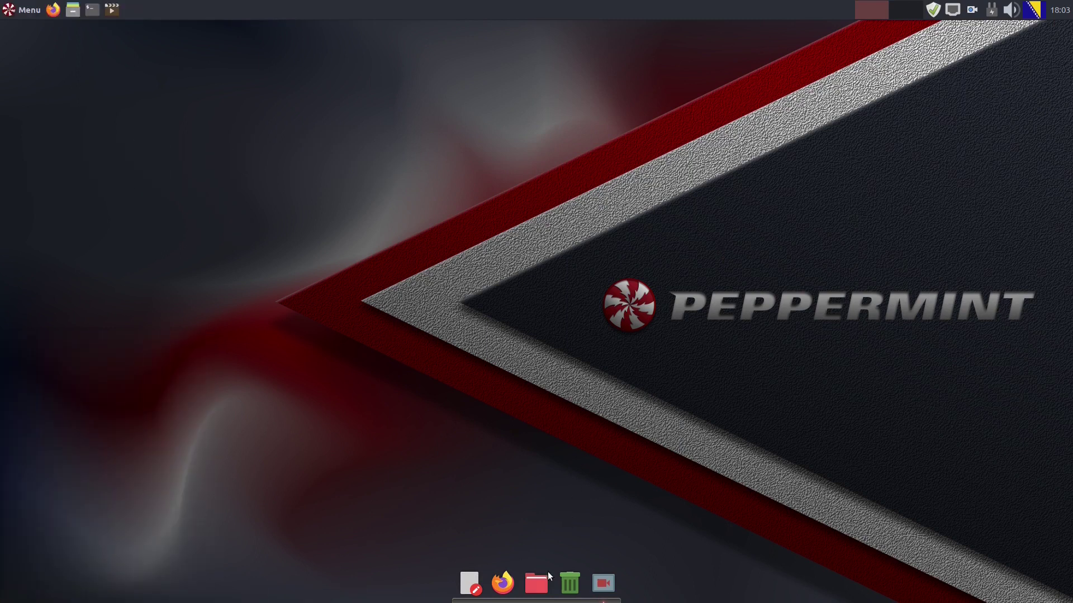
- Switch the Plank dock theme to pantheon-dark in dock Preferences and close the dialog
{"action": "right_click", "coordinate": [542, 601]}
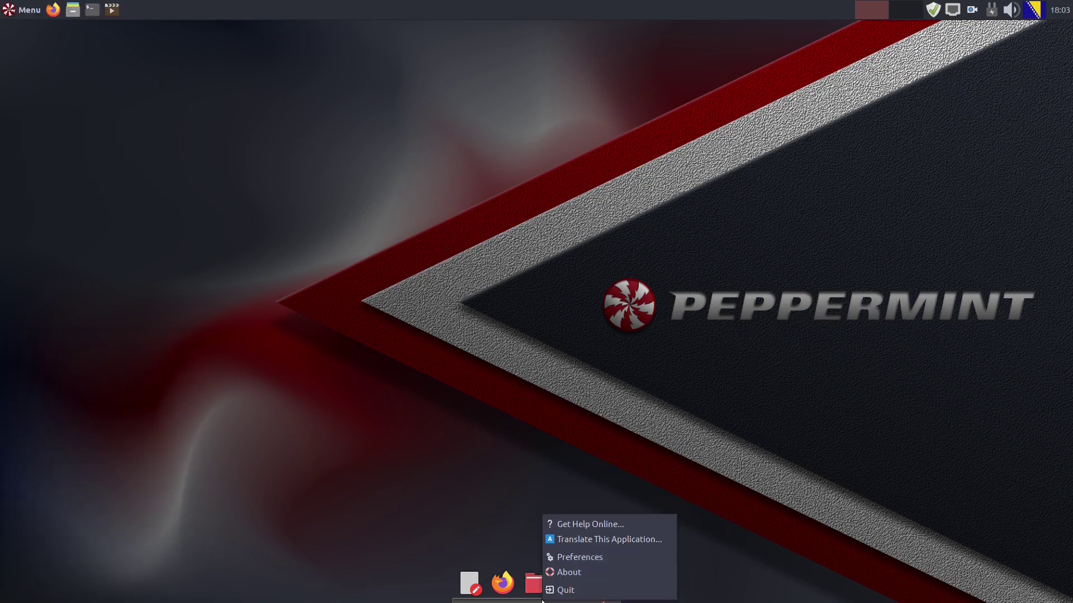
{"action": "left_click", "coordinate": [569, 555]}
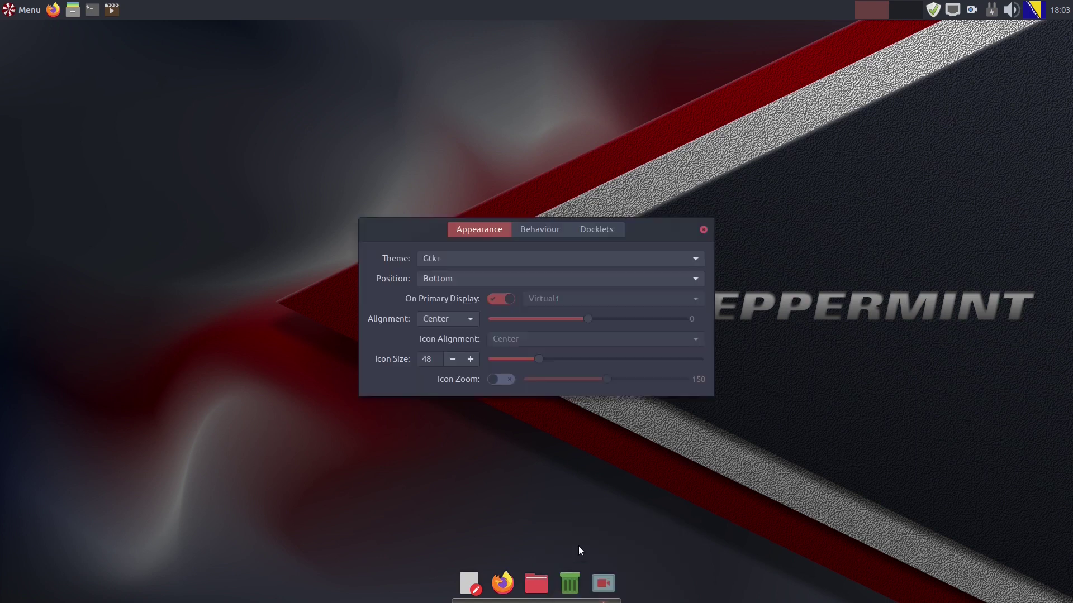
{"action": "left_click", "coordinate": [501, 264]}
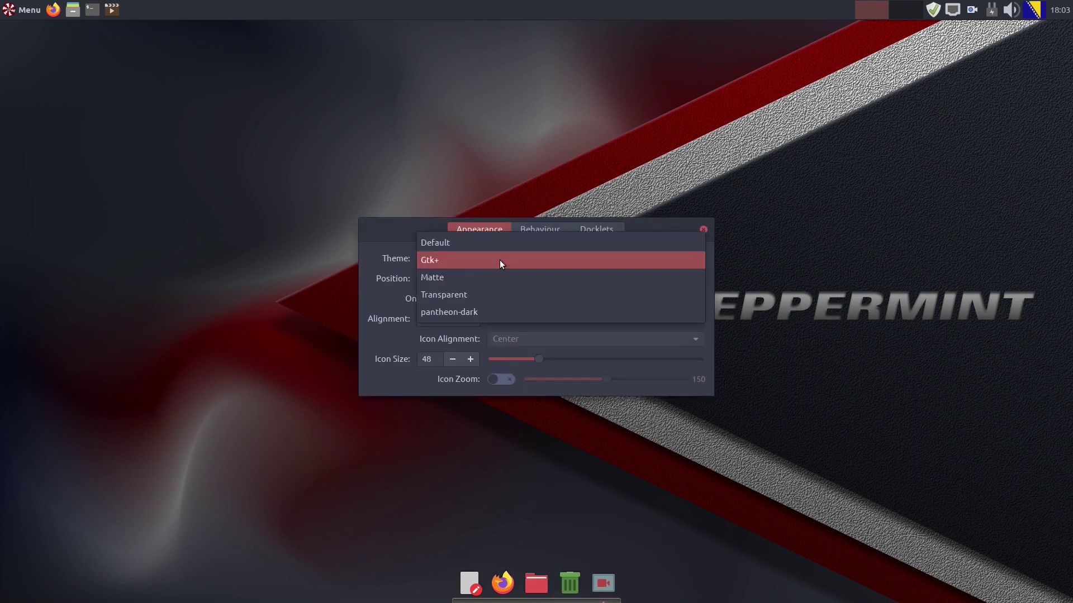
{"action": "left_click", "coordinate": [490, 313]}
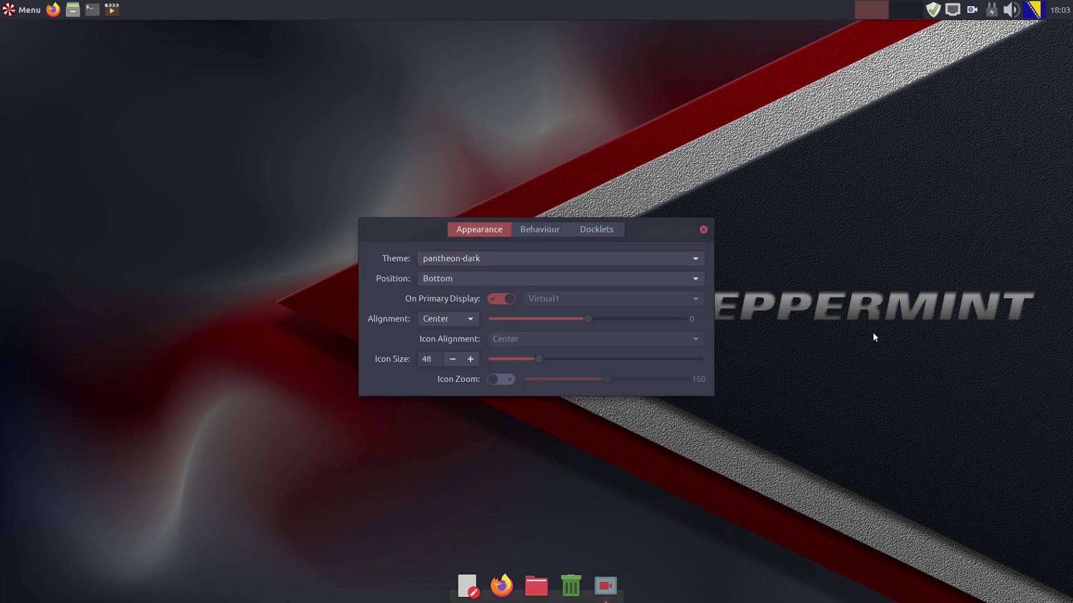
{"action": "left_click", "coordinate": [703, 230]}
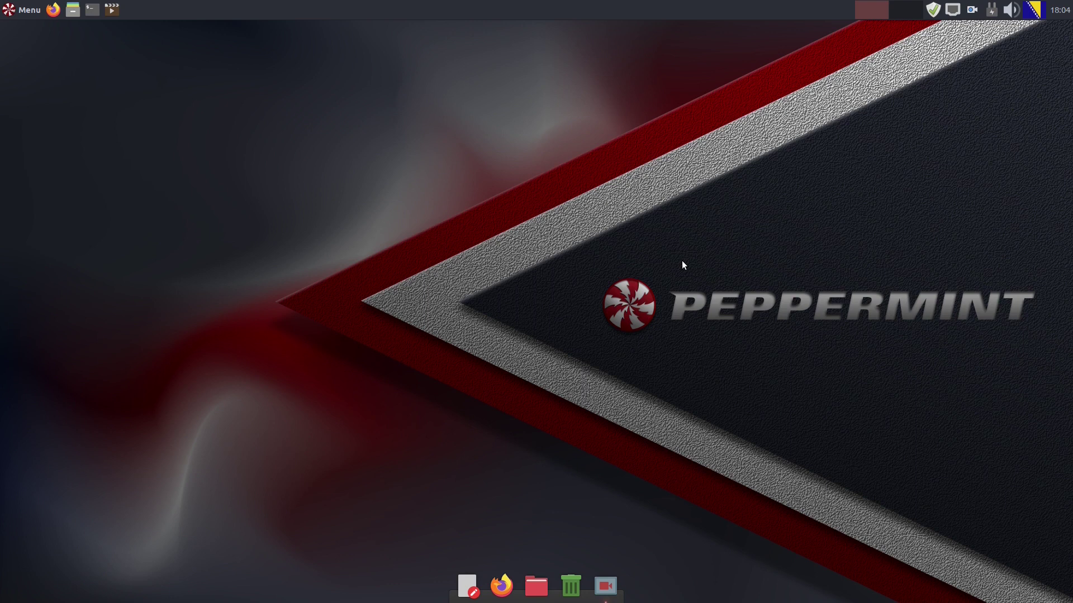
- Drag Microsoft Word (Online) from the menu's Office category onto the dock between Files and Trash
{"action": "left_click", "coordinate": [17, 8]}
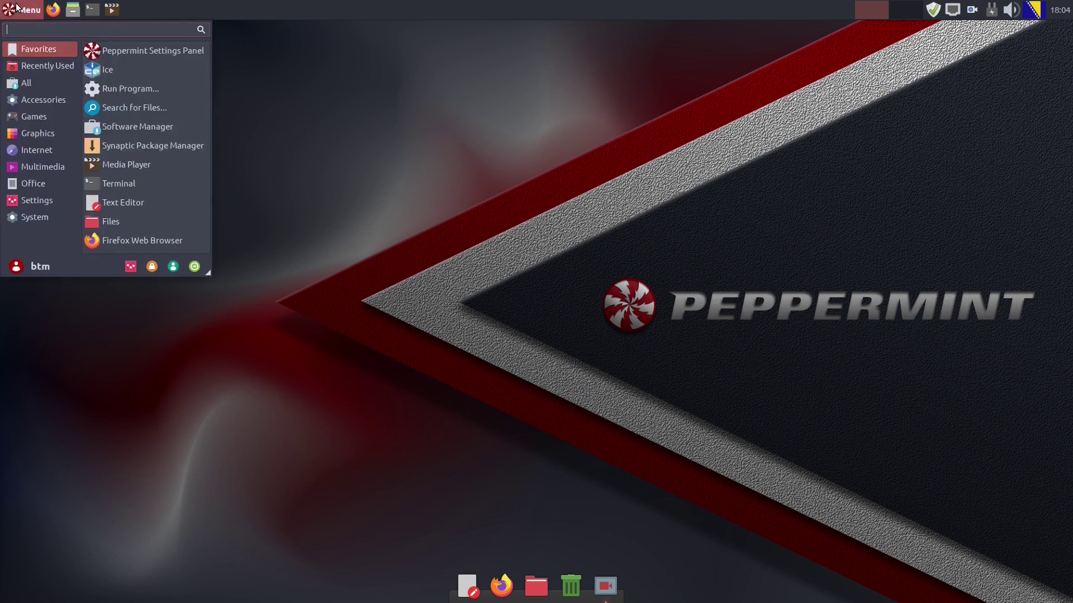
{"action": "left_click", "coordinate": [28, 103]}
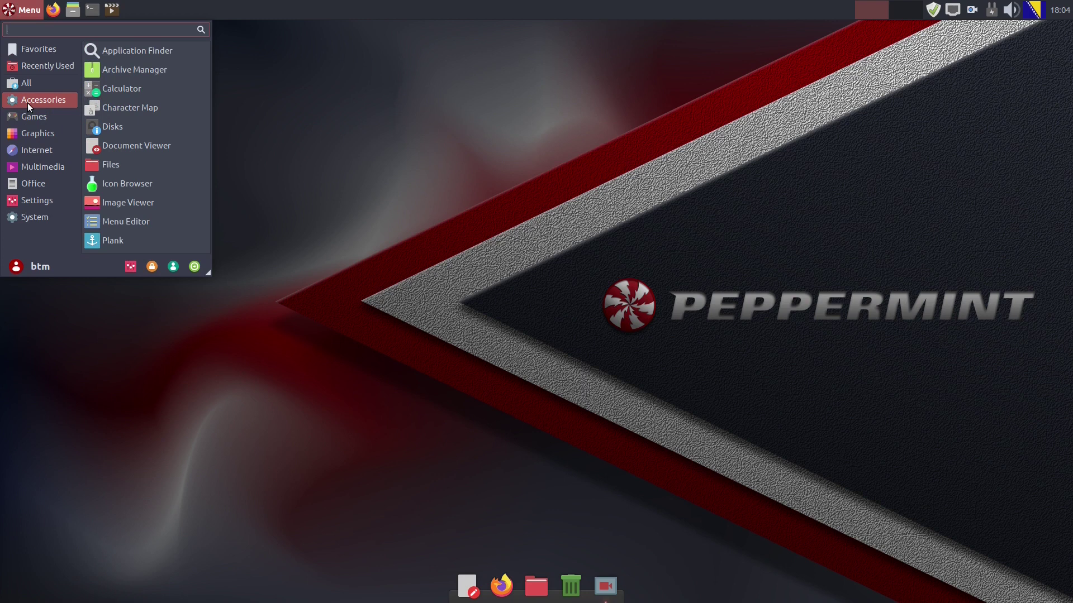
{"action": "left_click", "coordinate": [28, 115]}
{"action": "left_click", "coordinate": [27, 130]}
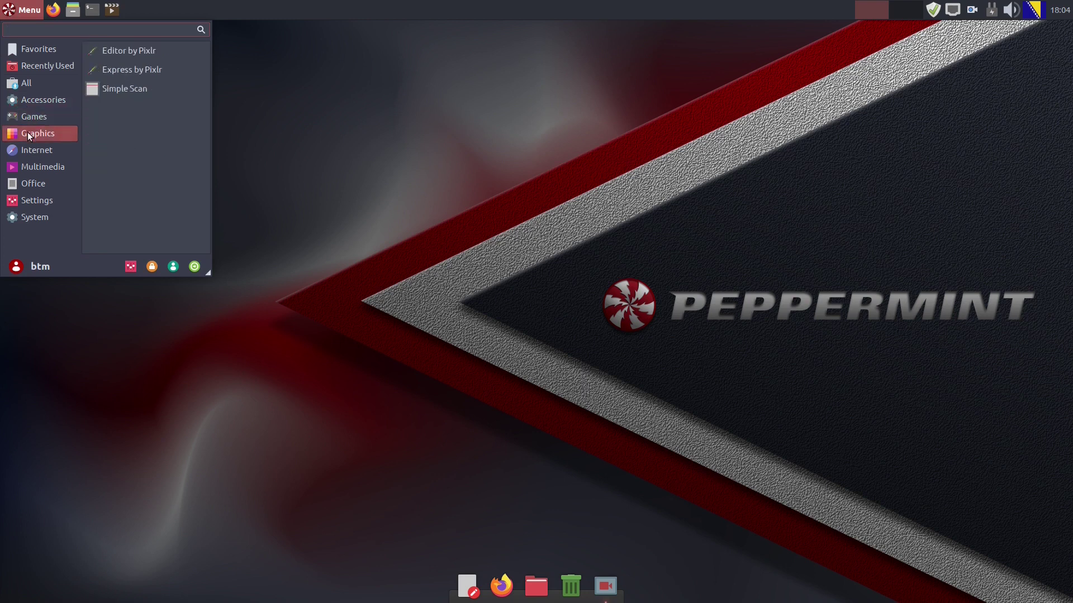
{"action": "left_click", "coordinate": [28, 149]}
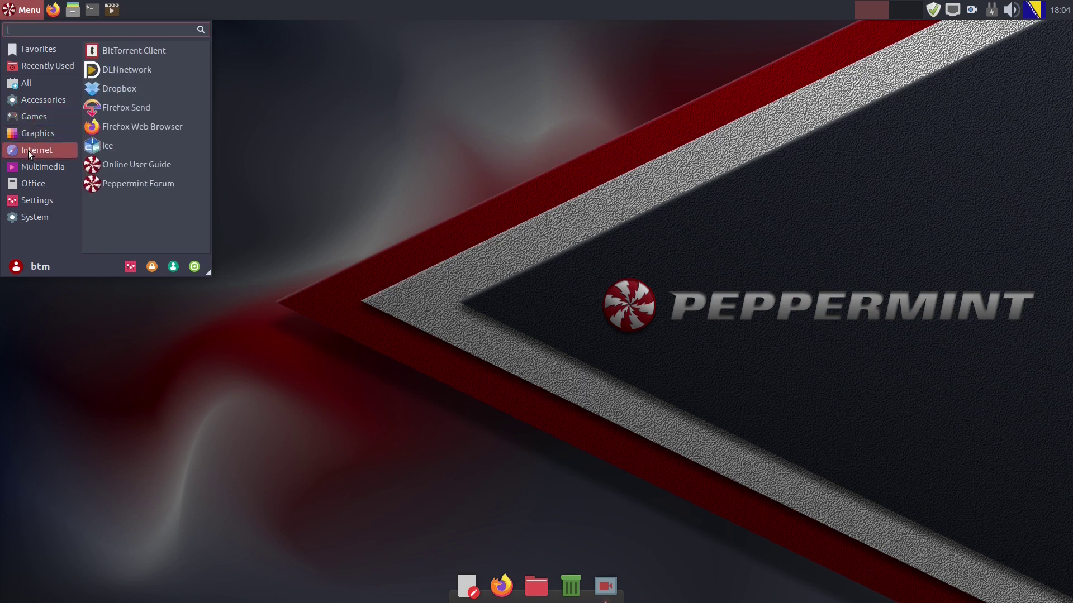
{"action": "left_click", "coordinate": [32, 166]}
{"action": "left_click", "coordinate": [32, 182]}
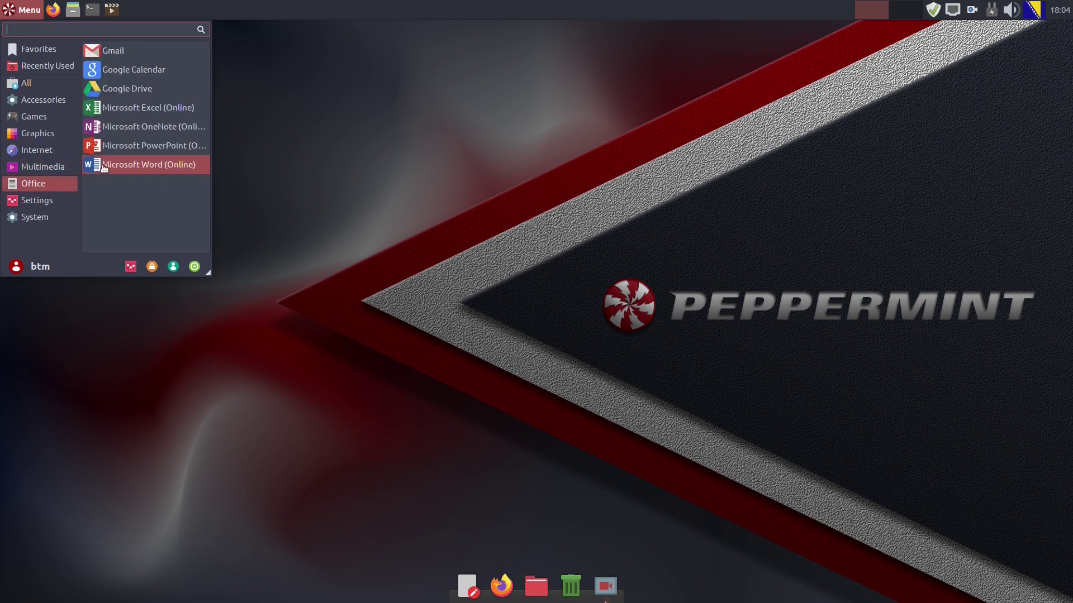
{"action": "left_click_drag", "start_coordinate": [147, 164], "coordinate": [540, 595]}
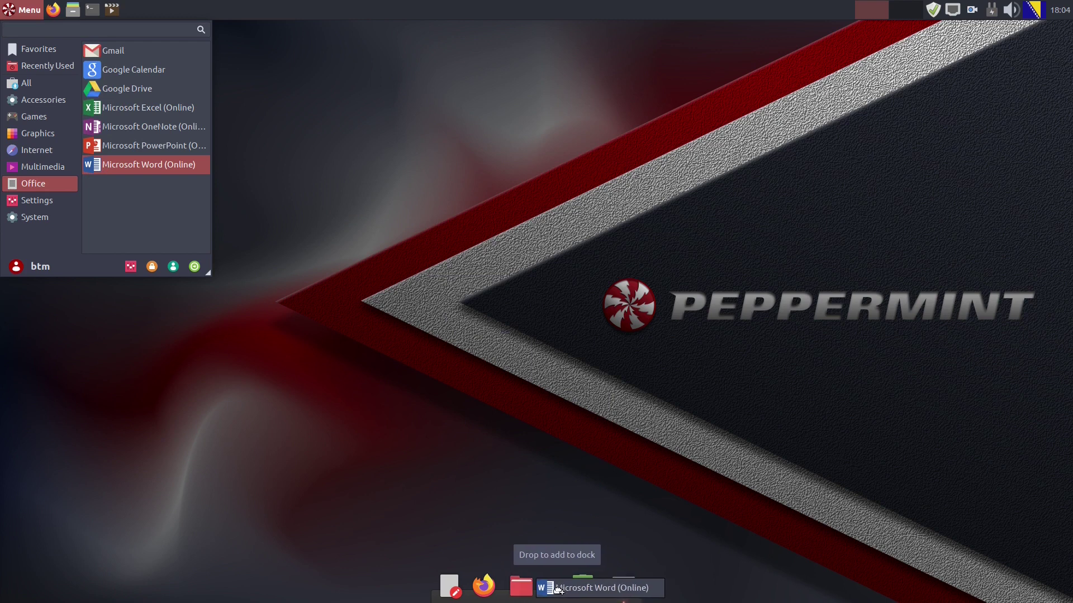
{"action": "left_click_drag", "start_coordinate": [557, 590], "coordinate": [555, 588]}
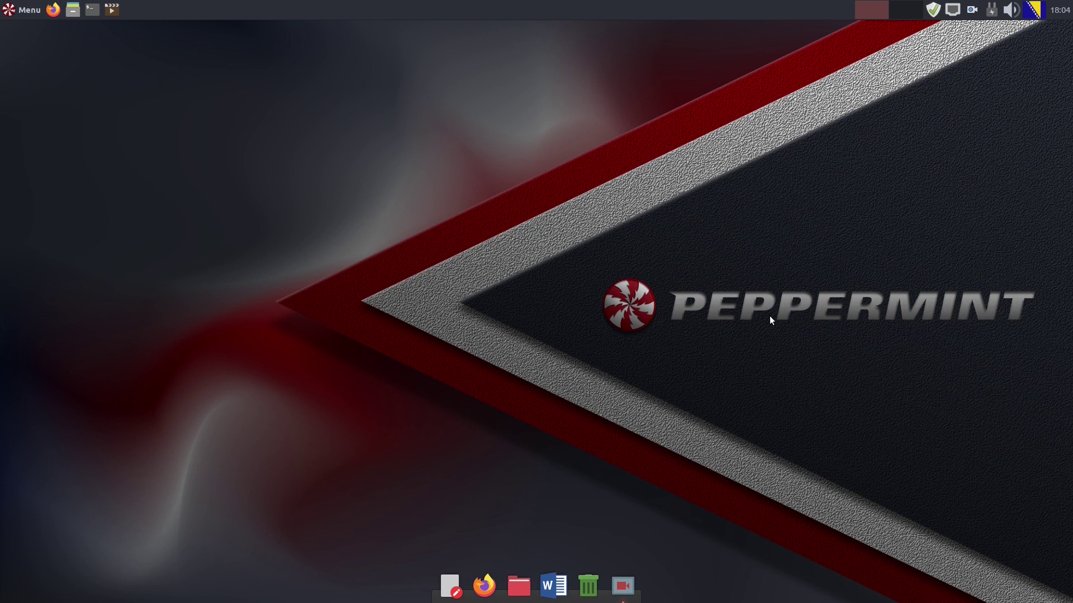
- Apply the Grass_(image_by_Ray_Bilcliff).jpg wallpaper from the desktop's wallpaper chooser and close the chooser
{"action": "right_click", "coordinate": [437, 76]}
{"action": "left_click", "coordinate": [457, 128]}
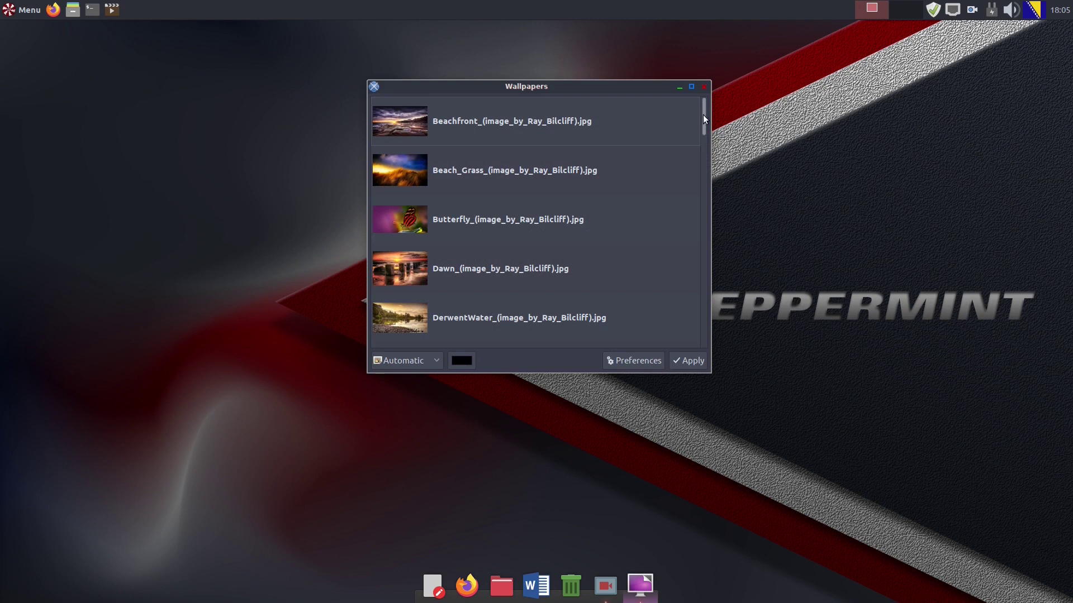
{"action": "left_click_drag", "start_coordinate": [703, 115], "coordinate": [705, 169]}
{"action": "left_click", "coordinate": [400, 216]}
{"action": "left_click", "coordinate": [687, 359]}
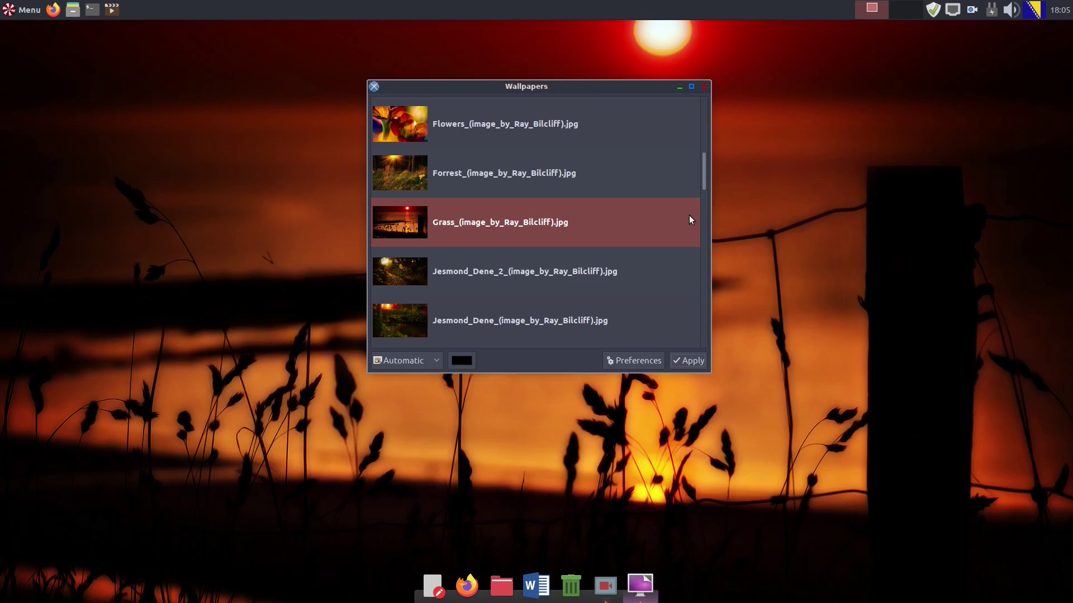
{"action": "left_click_drag", "start_coordinate": [703, 176], "coordinate": [724, 107]}
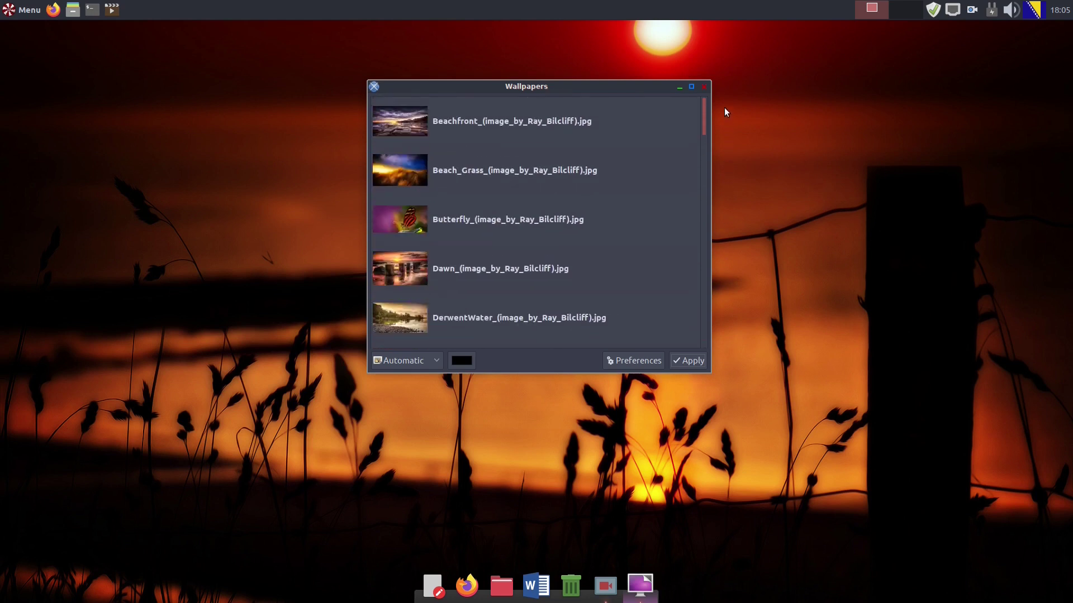
{"action": "left_click", "coordinate": [704, 87]}
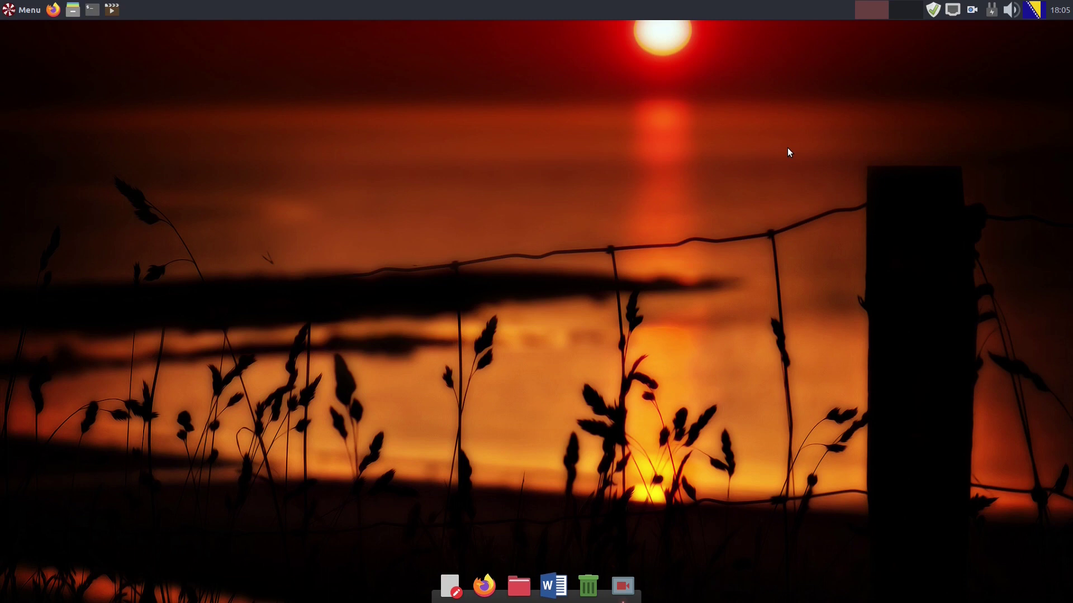
- Open Customize Look and Feel from the Peppermint Settings Panel
{"action": "key", "text": "super"}
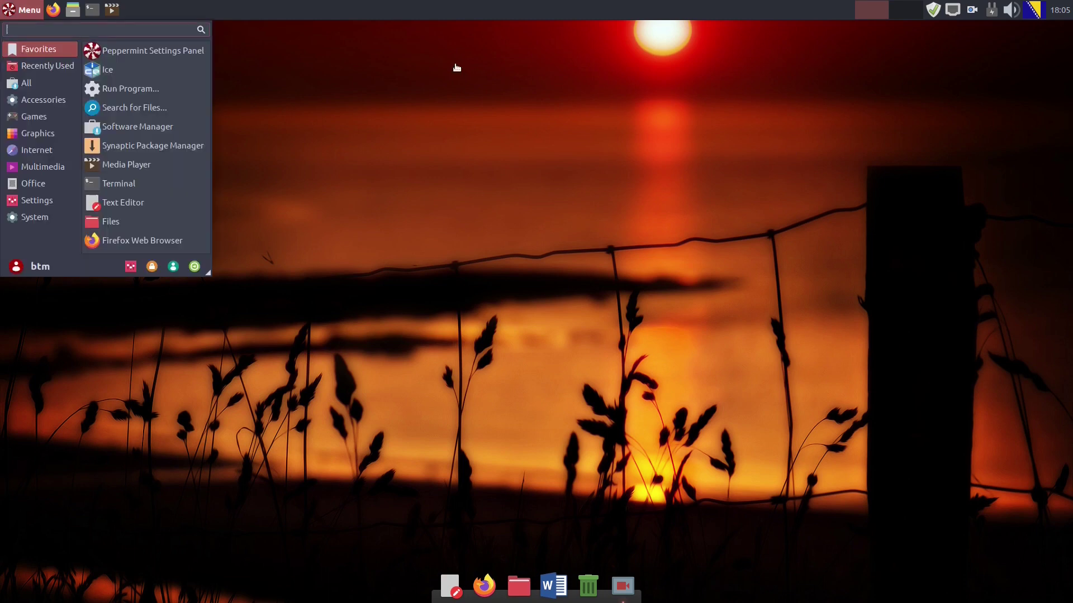
{"action": "left_click", "coordinate": [193, 56]}
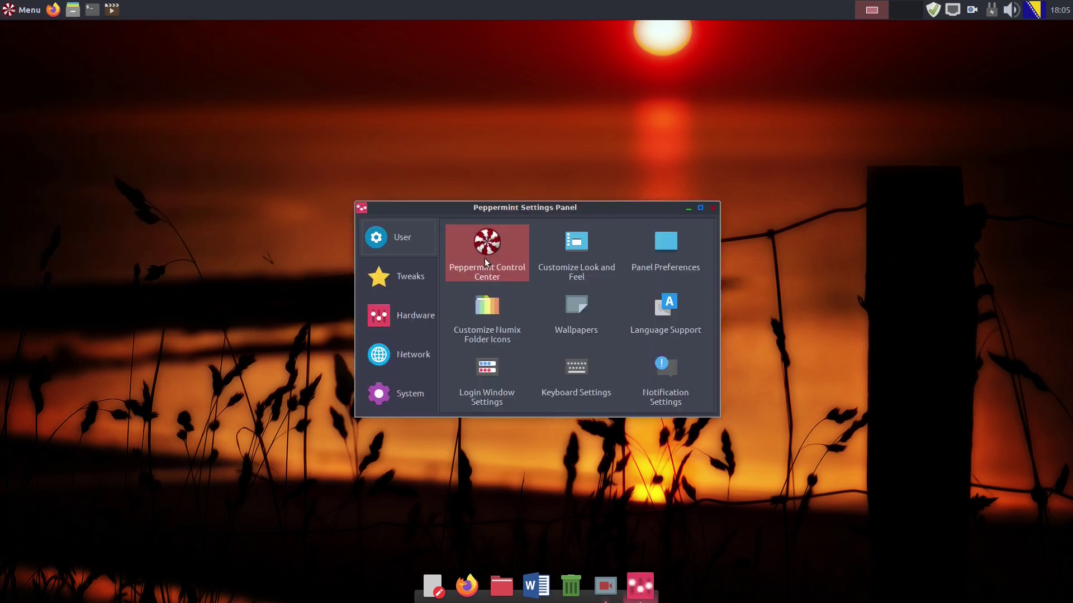
{"action": "left_click", "coordinate": [570, 254]}
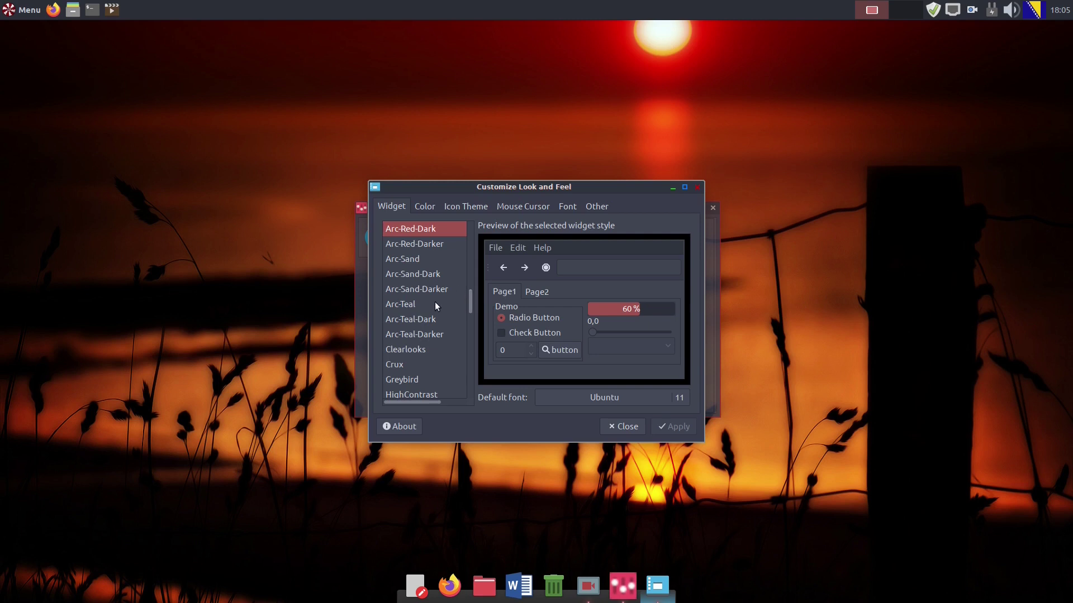
- Scroll through the widget themes down to the Peppermint-10 variants
{"action": "scroll", "coordinate": [436, 315], "scroll_direction": "up", "scroll_amount": 10}
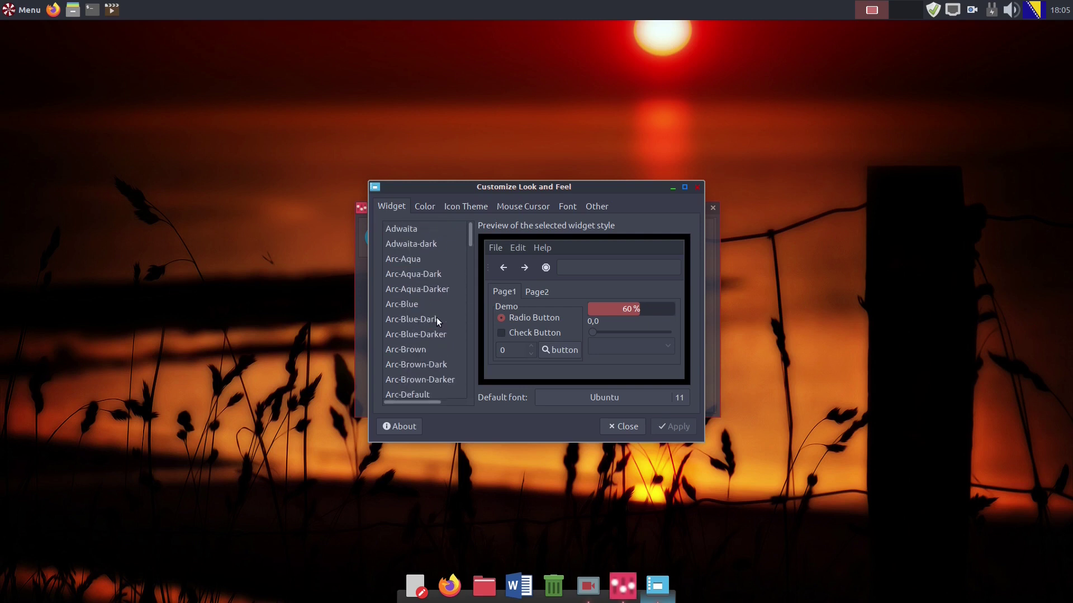
{"action": "scroll", "coordinate": [441, 321], "scroll_direction": "down", "scroll_amount": 6}
{"action": "scroll", "coordinate": [442, 324], "scroll_direction": "down", "scroll_amount": 3}
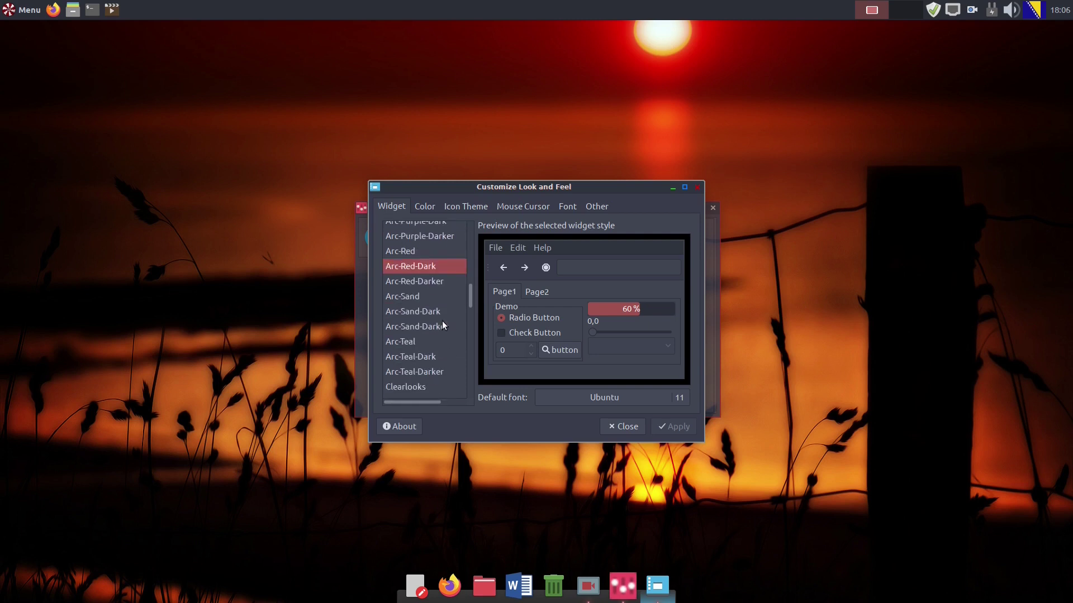
{"action": "scroll", "coordinate": [443, 321], "scroll_direction": "down", "scroll_amount": 5}
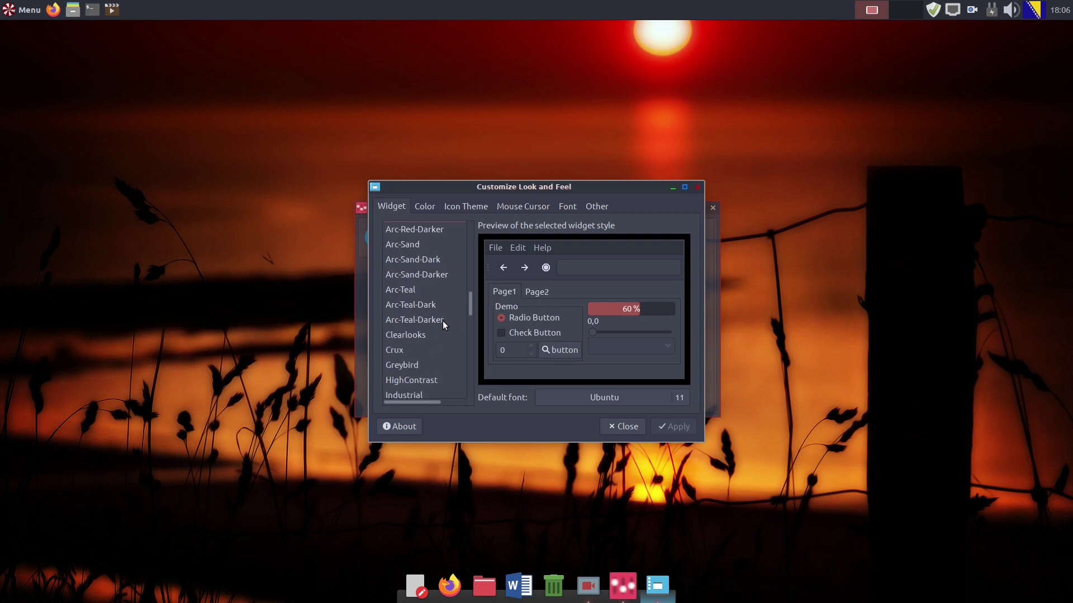
{"action": "scroll", "coordinate": [443, 325], "scroll_direction": "down", "scroll_amount": 1}
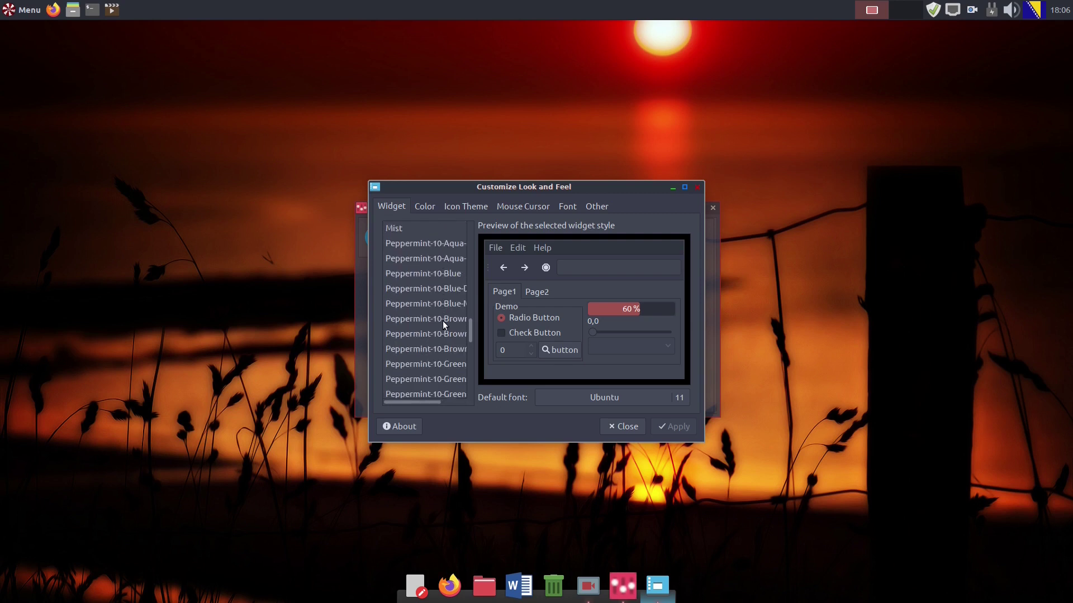
{"action": "scroll", "coordinate": [443, 321], "scroll_direction": "down", "scroll_amount": 5}
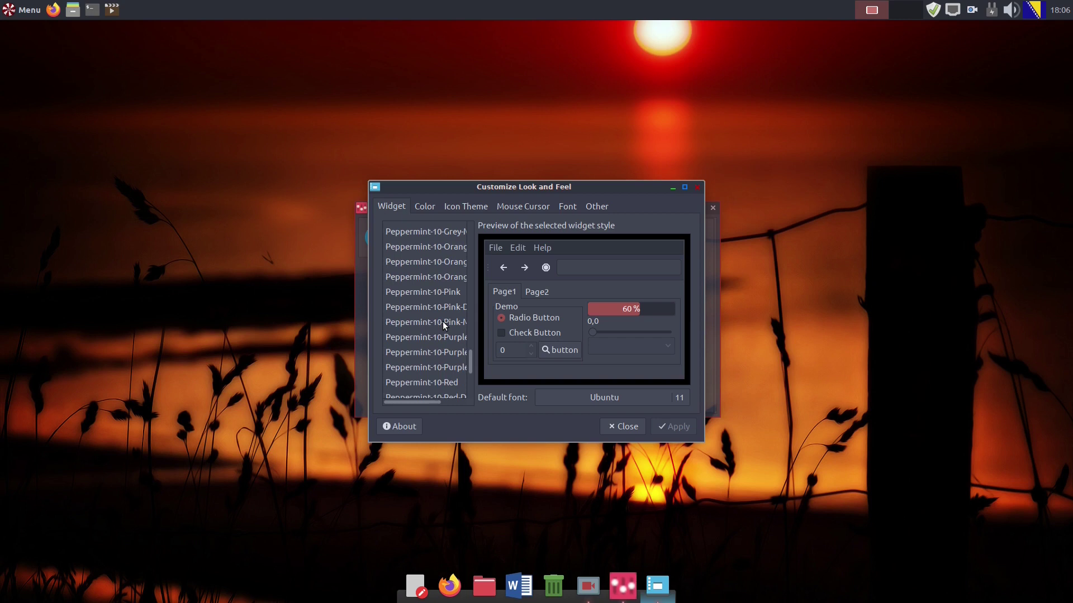
{"action": "scroll", "coordinate": [442, 326], "scroll_direction": "down", "scroll_amount": 3}
{"action": "scroll", "coordinate": [432, 363], "scroll_direction": "up", "scroll_amount": 5}
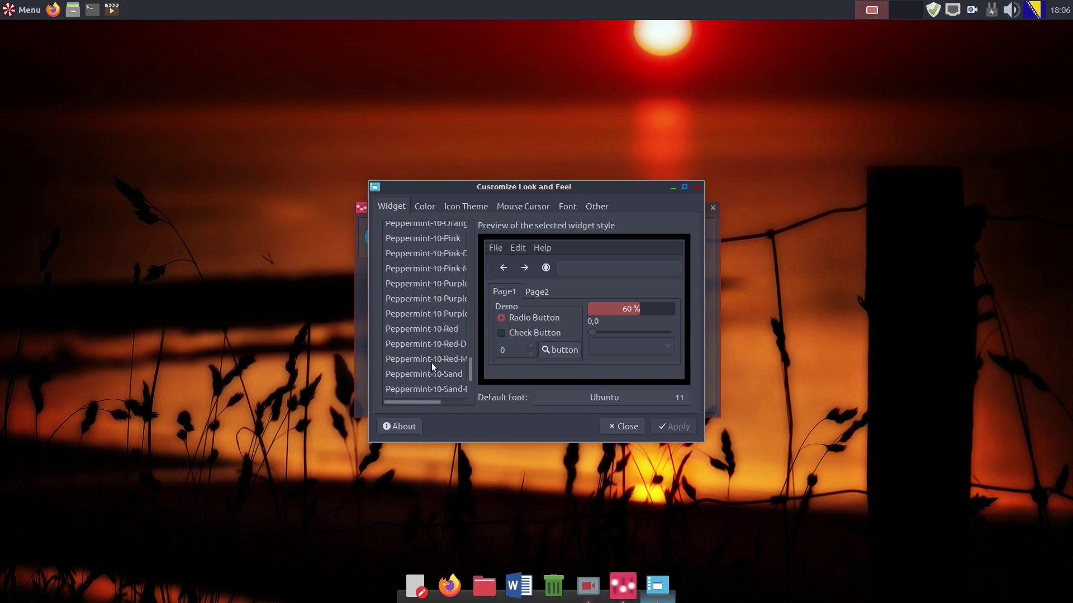
- Browse the Icon Theme list, then close Customize Look and Feel without applying anything
{"action": "left_click", "coordinate": [426, 211]}
{"action": "left_click", "coordinate": [469, 209]}
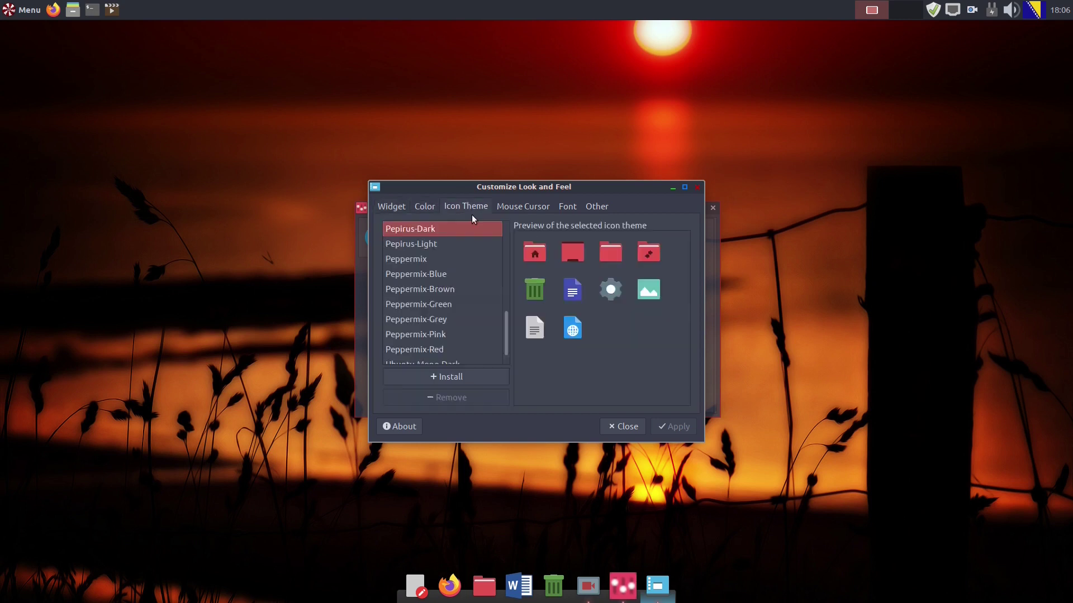
{"action": "scroll", "coordinate": [462, 321], "scroll_direction": "up", "scroll_amount": 1}
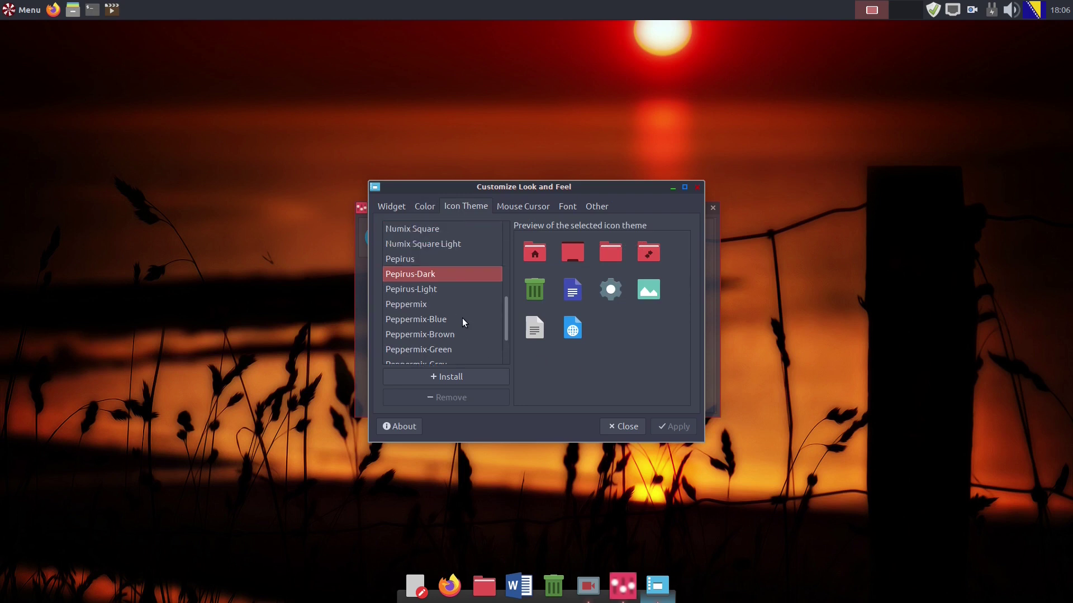
{"action": "scroll", "coordinate": [461, 317], "scroll_direction": "down", "scroll_amount": 2}
{"action": "scroll", "coordinate": [461, 323], "scroll_direction": "up", "scroll_amount": 1}
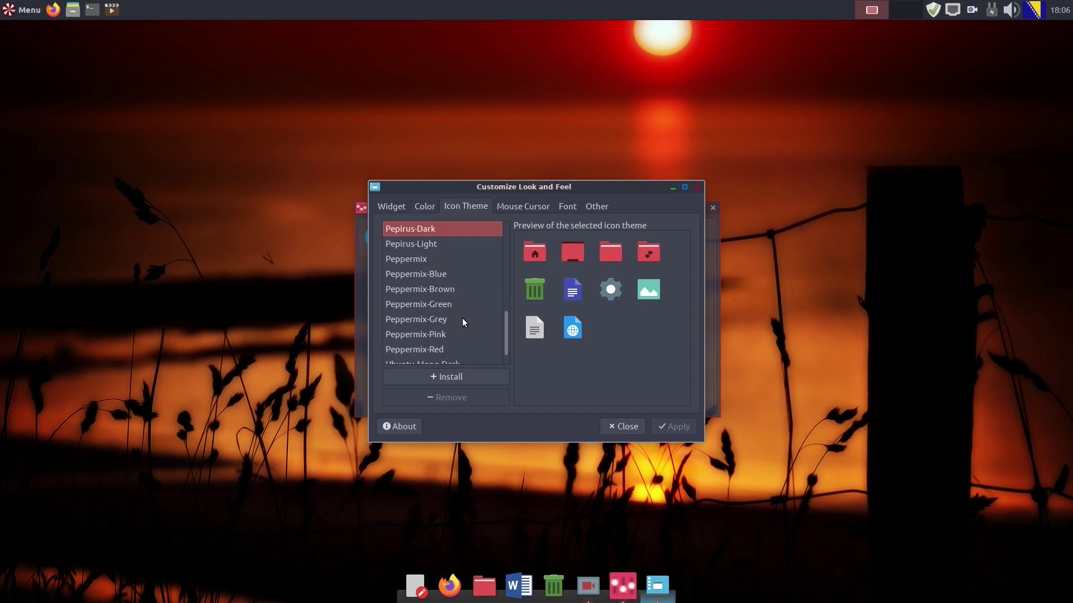
{"action": "scroll", "coordinate": [462, 317], "scroll_direction": "up", "scroll_amount": 4}
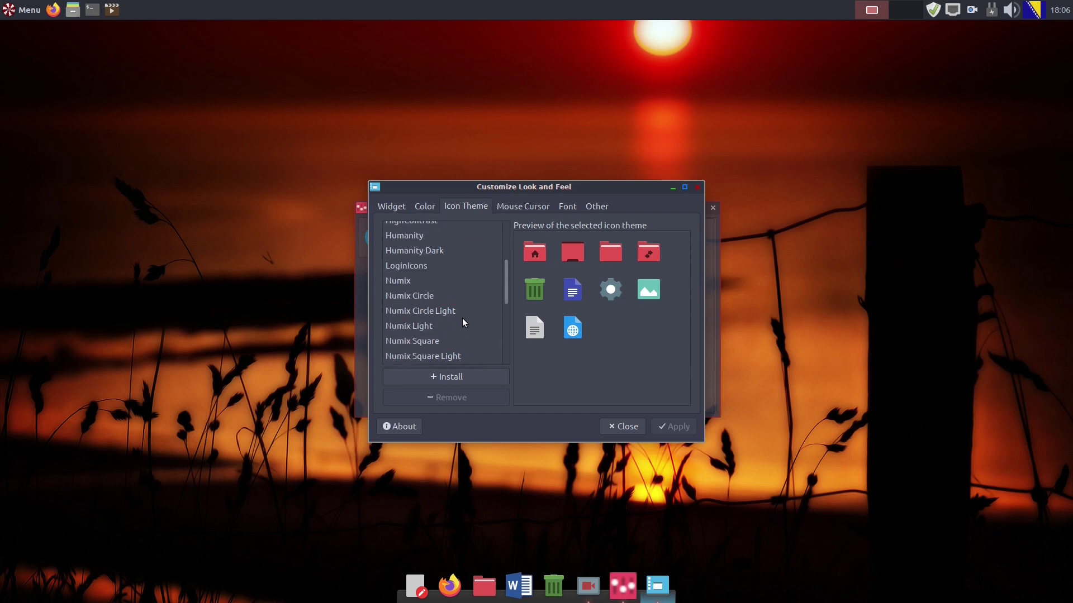
{"action": "scroll", "coordinate": [462, 320], "scroll_direction": "up", "scroll_amount": 3}
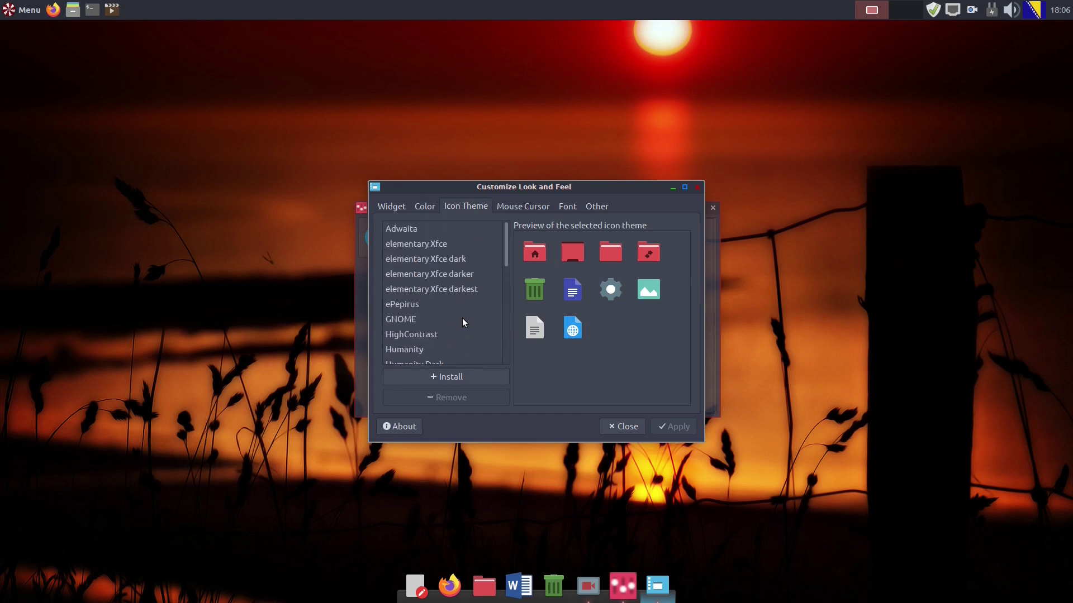
{"action": "left_click", "coordinate": [623, 426]}
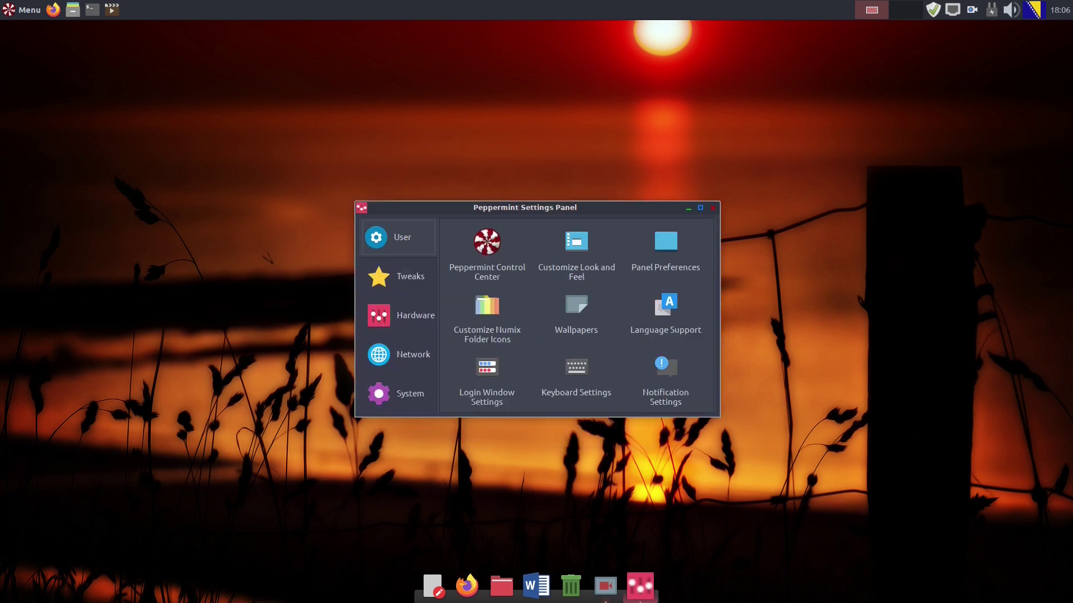
- Close the Settings Panel and load gnome-look.org in a centred Firefox window
{"action": "key", "text": "alt+F4"}
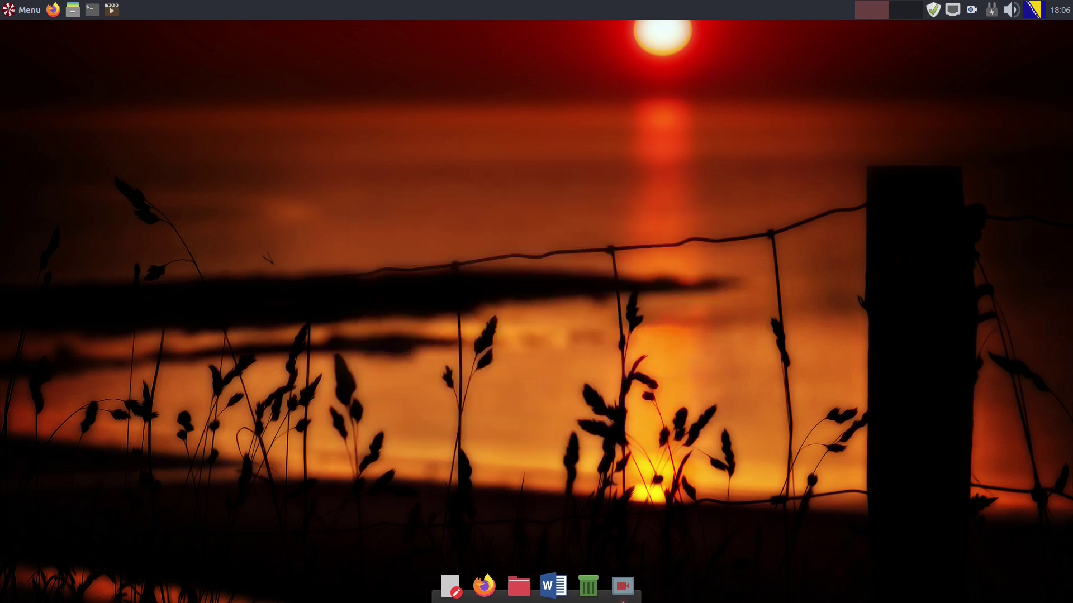
{"action": "left_click", "coordinate": [484, 586]}
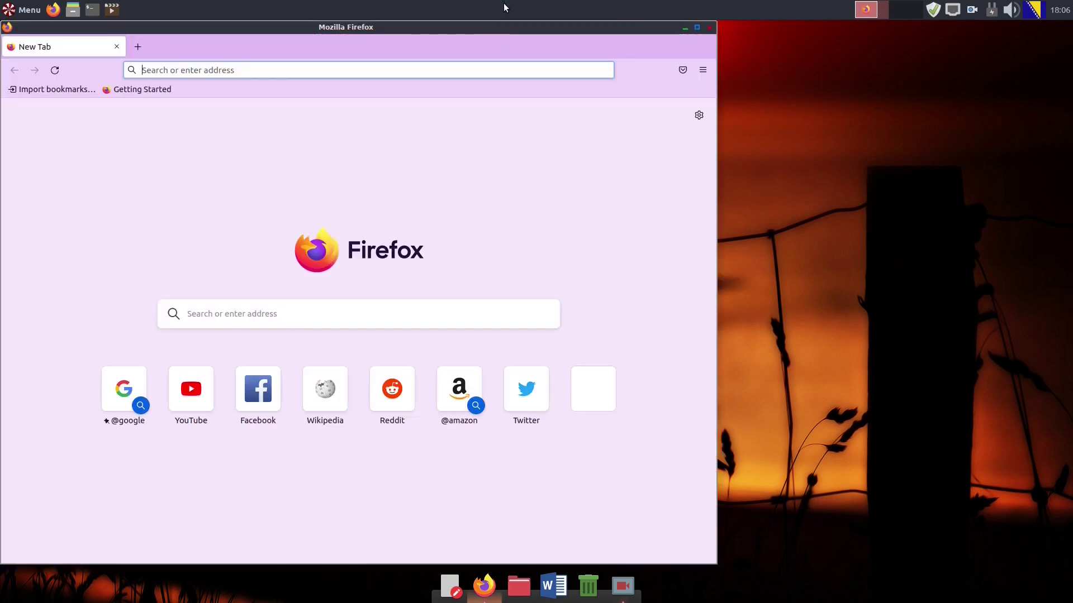
{"action": "left_click_drag", "start_coordinate": [484, 26], "coordinate": [616, 25]}
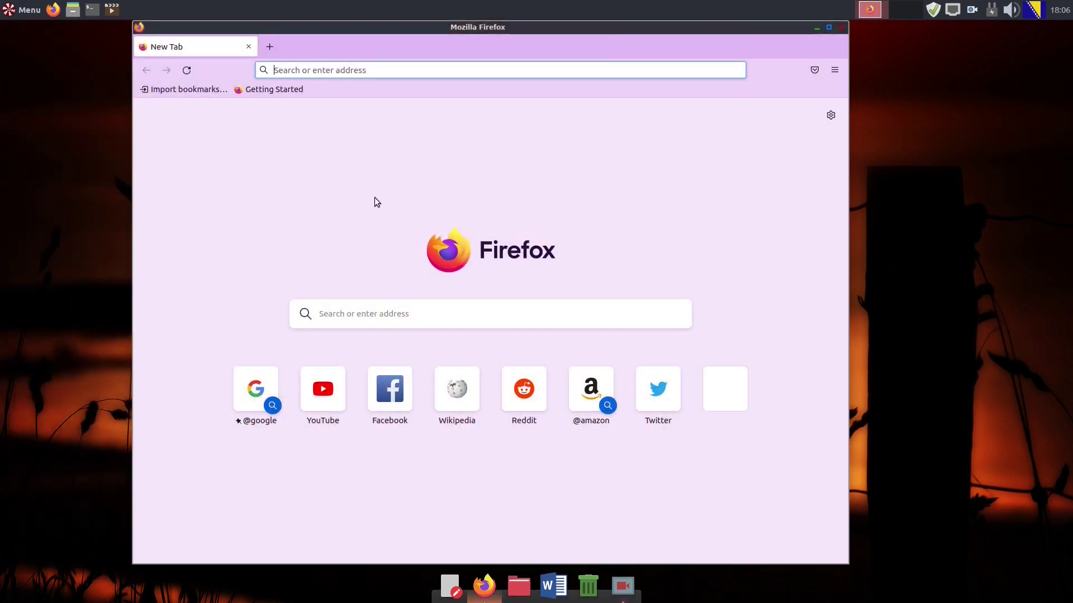
{"action": "type", "text": "gnome-look.org/"}
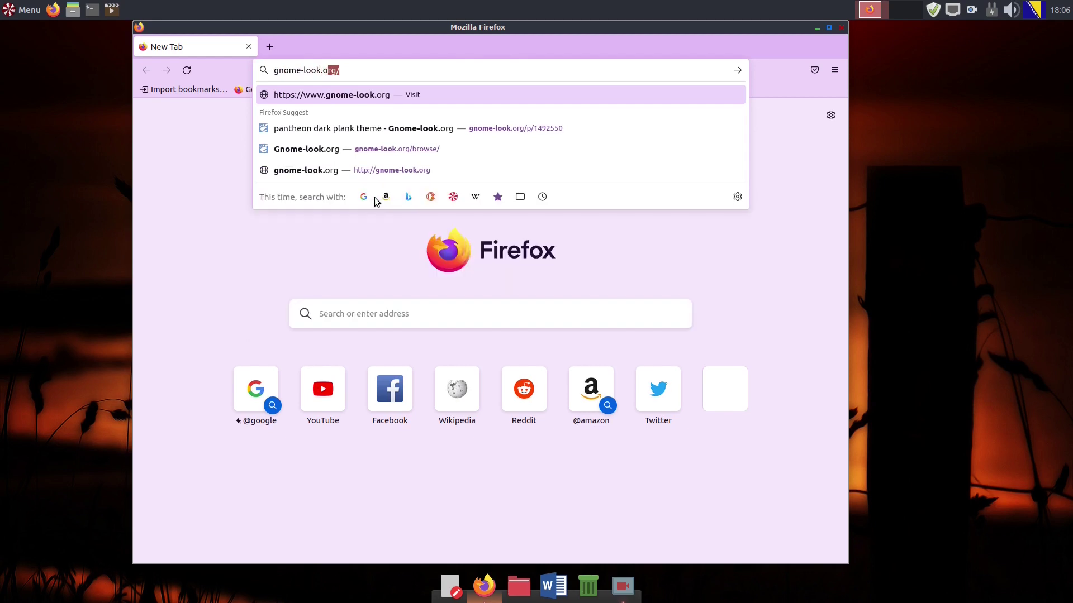
{"action": "key", "text": "Return"}
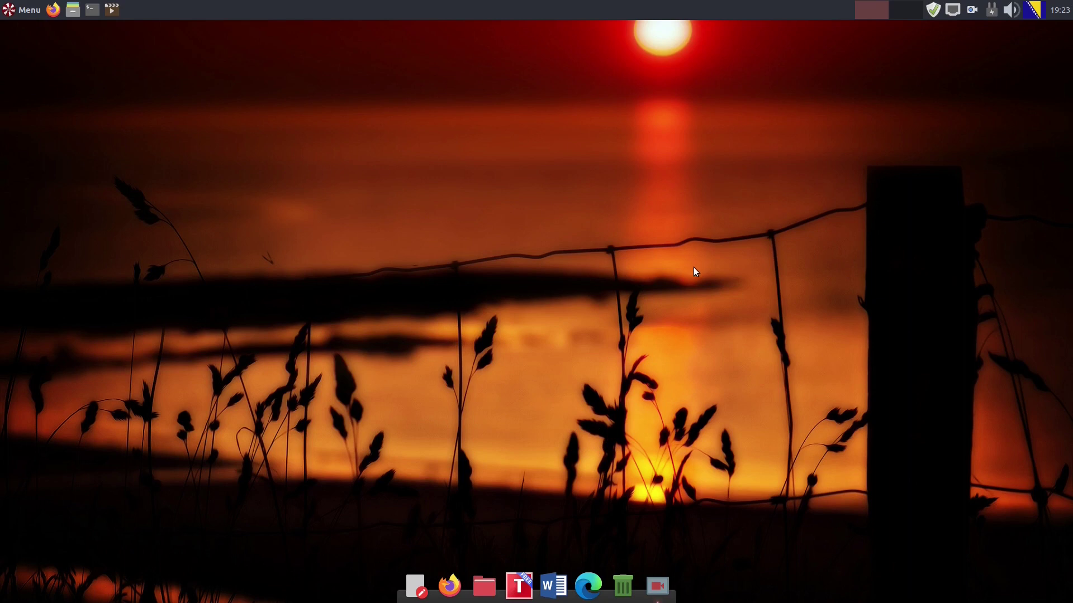
- Relaunch Firefox, centre its window, and load gnome-look.org
{"action": "left_click", "coordinate": [450, 586]}
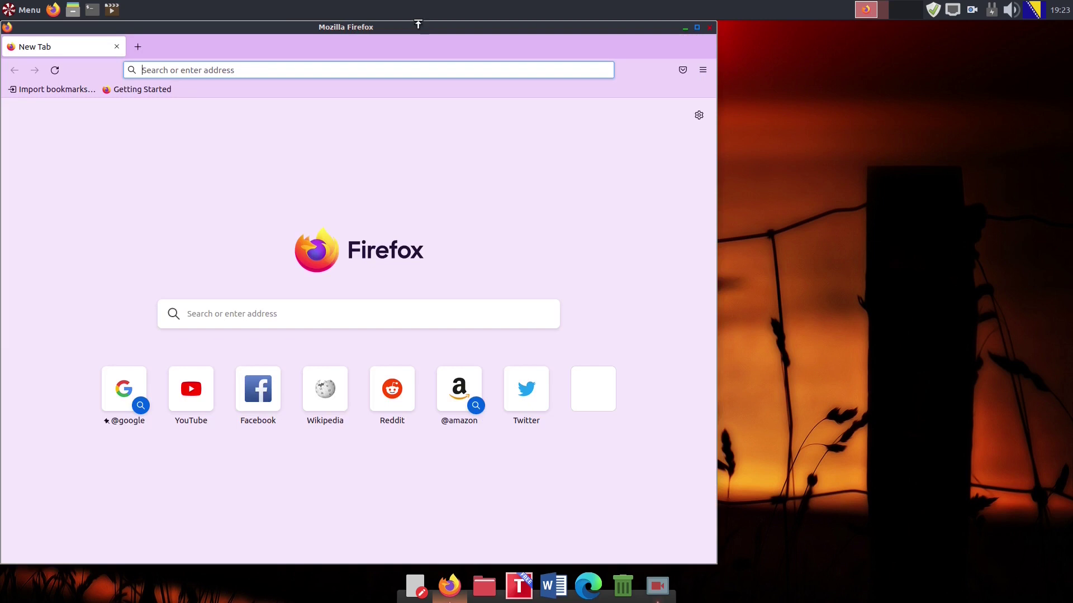
{"action": "left_click_drag", "start_coordinate": [418, 27], "coordinate": [549, 26]}
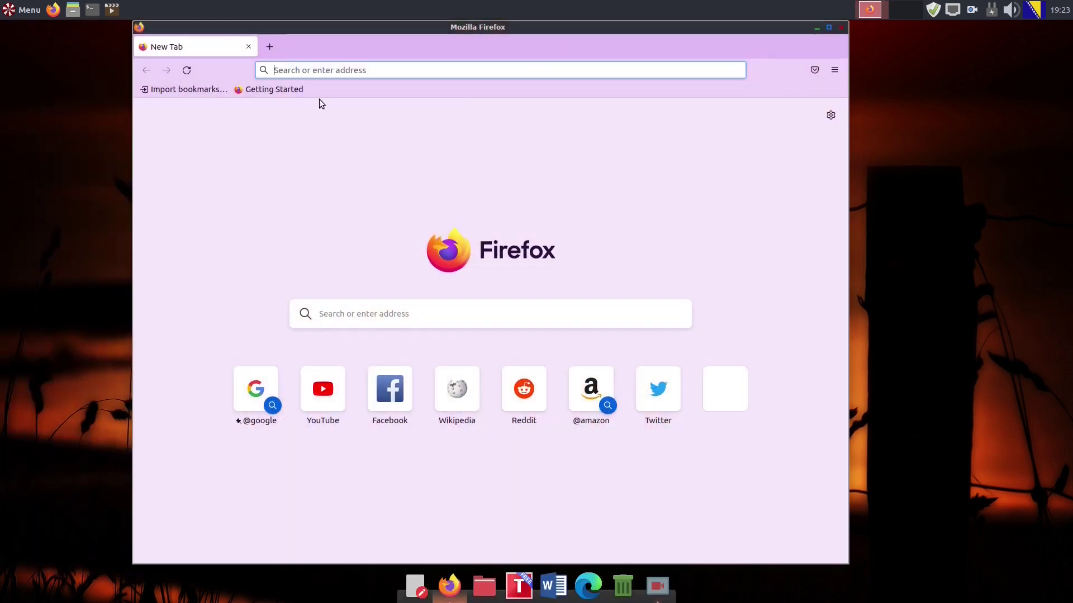
{"action": "type", "text": "gnome-look.org"}
{"action": "key", "text": "Return"}
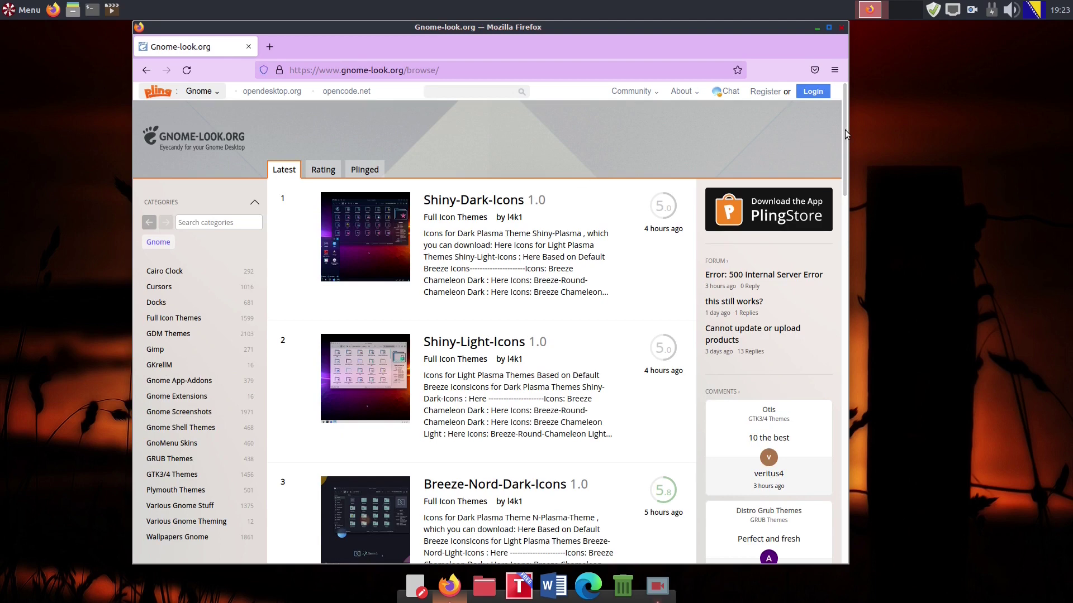
- Show all popular themes and open the Tela-icon-theme product page
{"action": "left_click_drag", "start_coordinate": [845, 129], "coordinate": [877, 295]}
{"action": "left_click", "coordinate": [769, 504]}
{"action": "scroll", "coordinate": [810, 324], "scroll_direction": "down", "scroll_amount": 3}
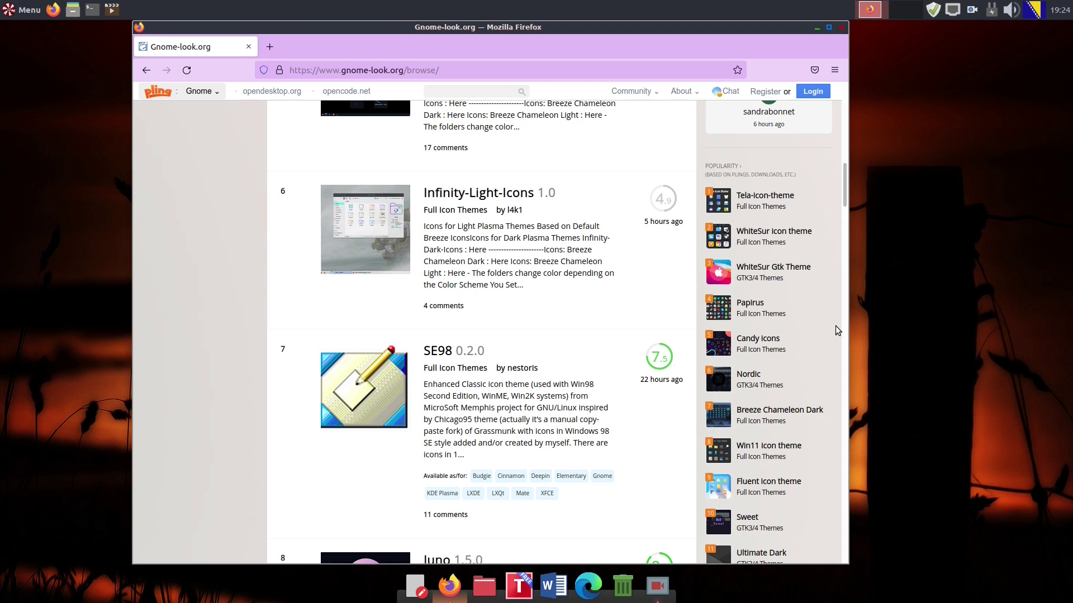
{"action": "left_click", "coordinate": [765, 195]}
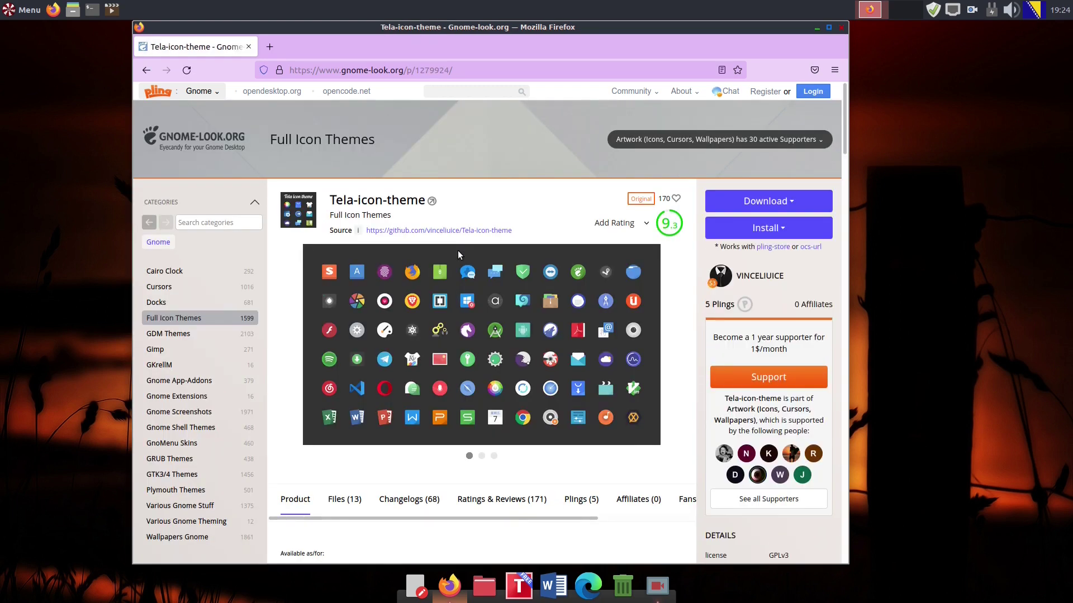
- Save Tela-blue.tar.xz from the Tela-icon-theme files list to Downloads
{"action": "scroll", "coordinate": [458, 250], "scroll_direction": "down", "scroll_amount": 3}
{"action": "left_click", "coordinate": [342, 311]}
{"action": "scroll", "coordinate": [560, 395], "scroll_direction": "down", "scroll_amount": 4}
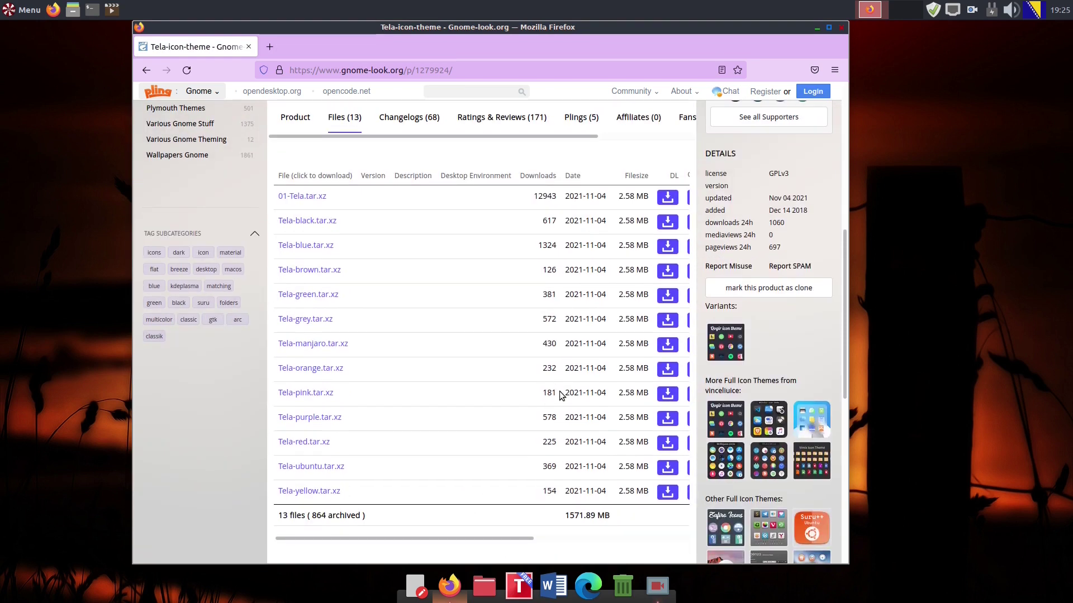
{"action": "left_click", "coordinate": [667, 246]}
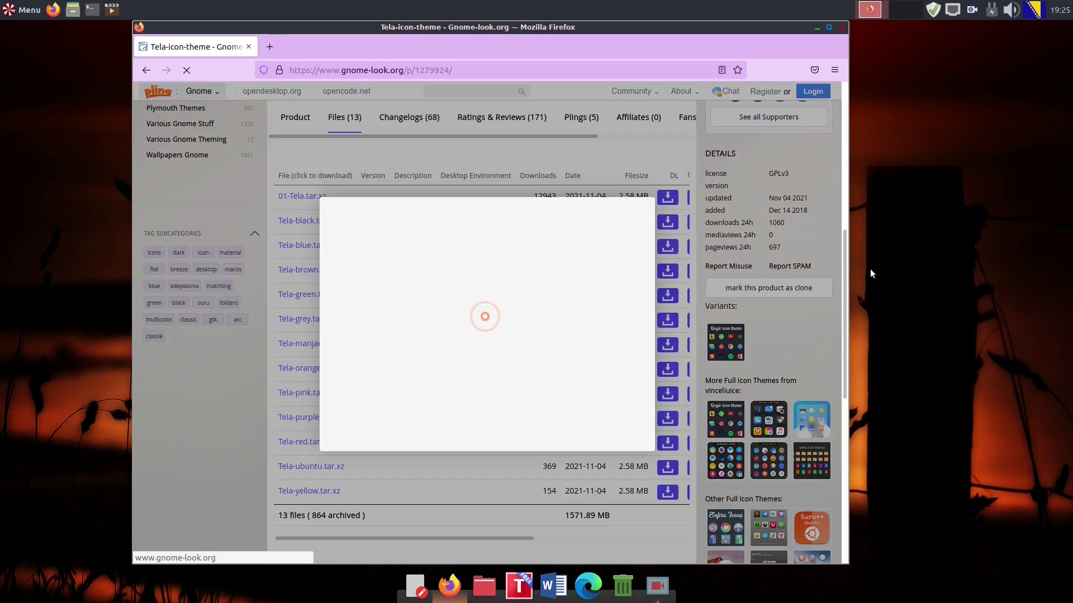
{"action": "left_click", "coordinate": [501, 299]}
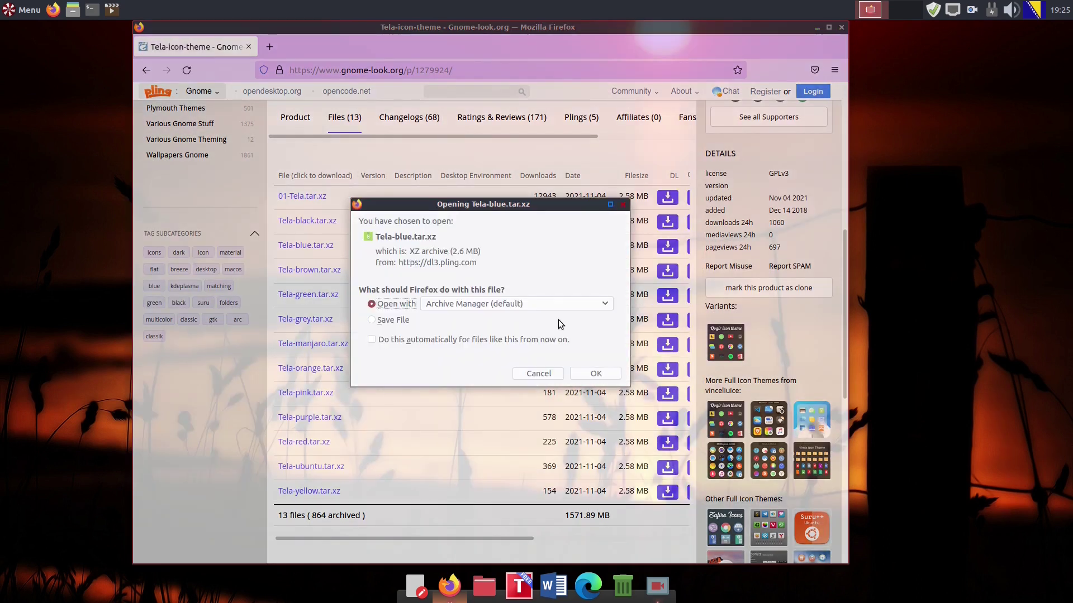
{"action": "left_click", "coordinate": [410, 323]}
{"action": "left_click", "coordinate": [595, 373]}
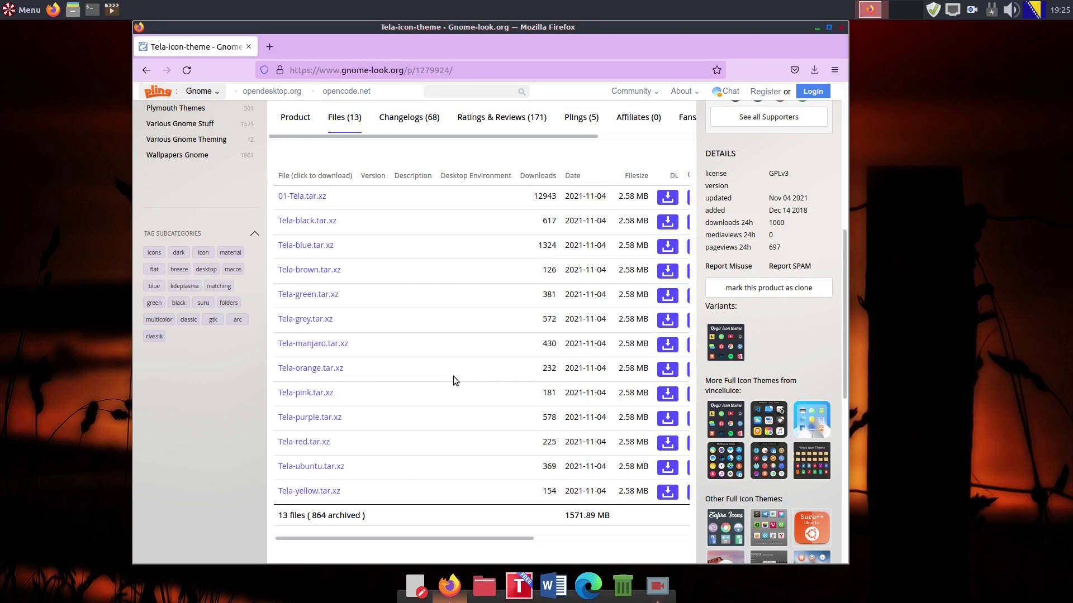
- Open the Downloads folder from the downloads panel, minimize it, and close Firefox
{"action": "left_click", "coordinate": [814, 70]}
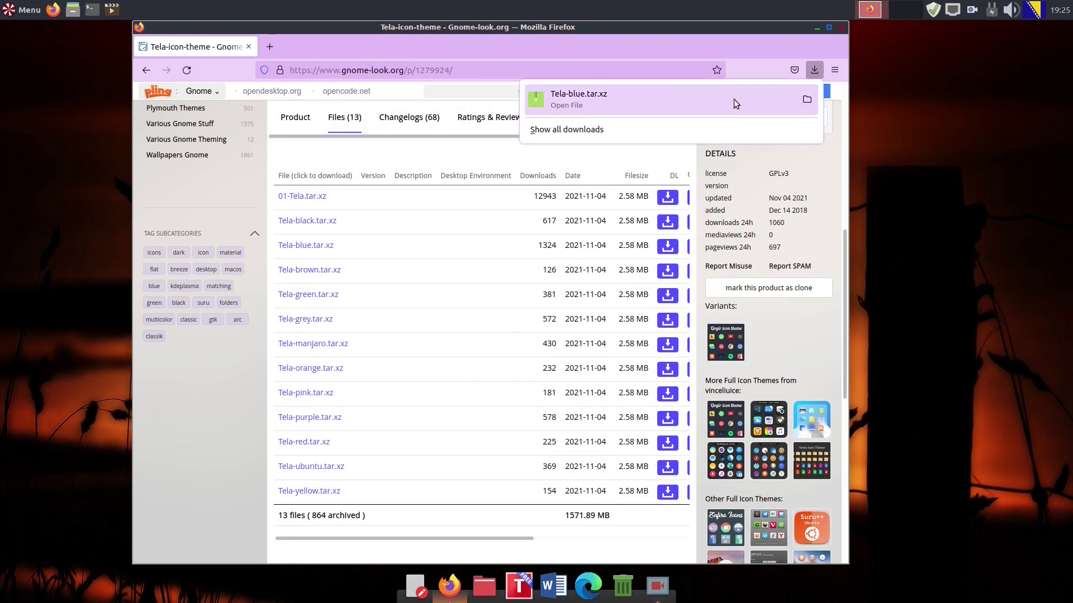
{"action": "left_click", "coordinate": [809, 99]}
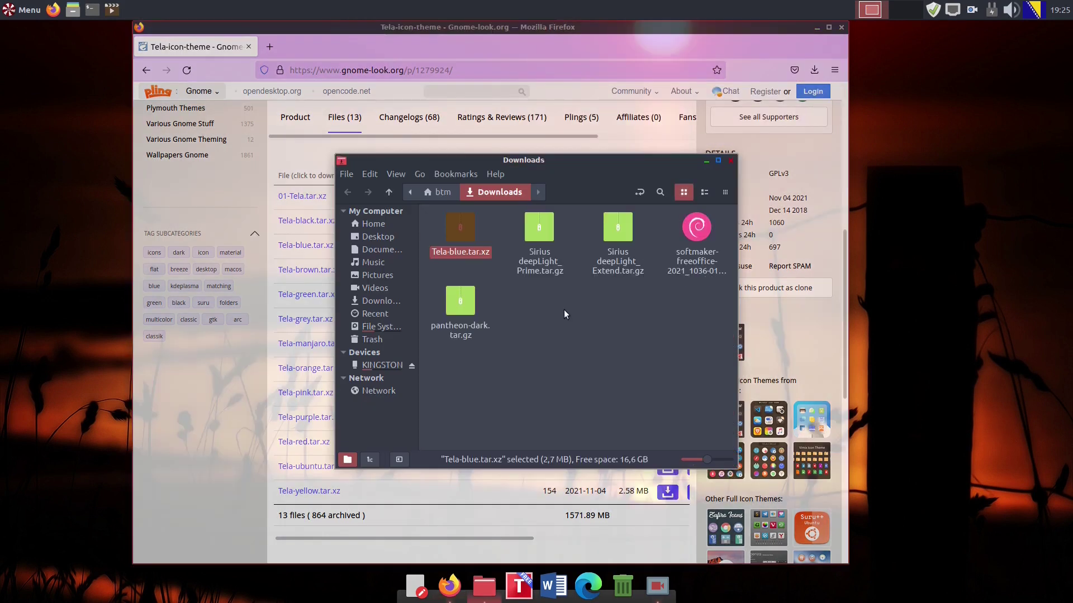
{"action": "left_click", "coordinate": [706, 161]}
{"action": "left_click", "coordinate": [269, 46]}
{"action": "left_click", "coordinate": [248, 46]}
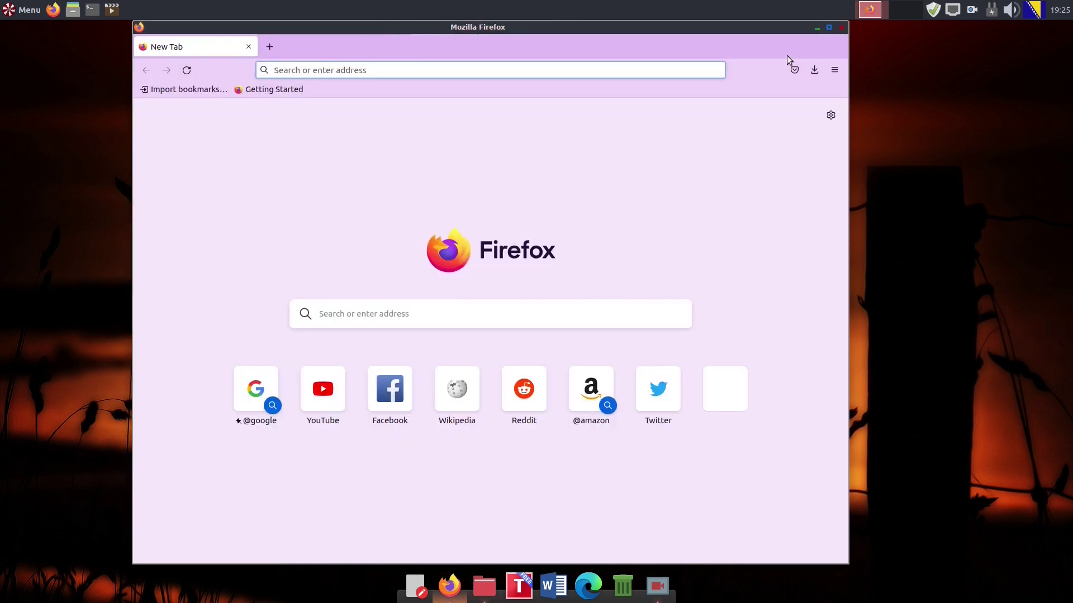
{"action": "left_click", "coordinate": [841, 28]}
- Open the Home folder in Nemo and show hidden files
{"action": "left_click", "coordinate": [72, 10]}
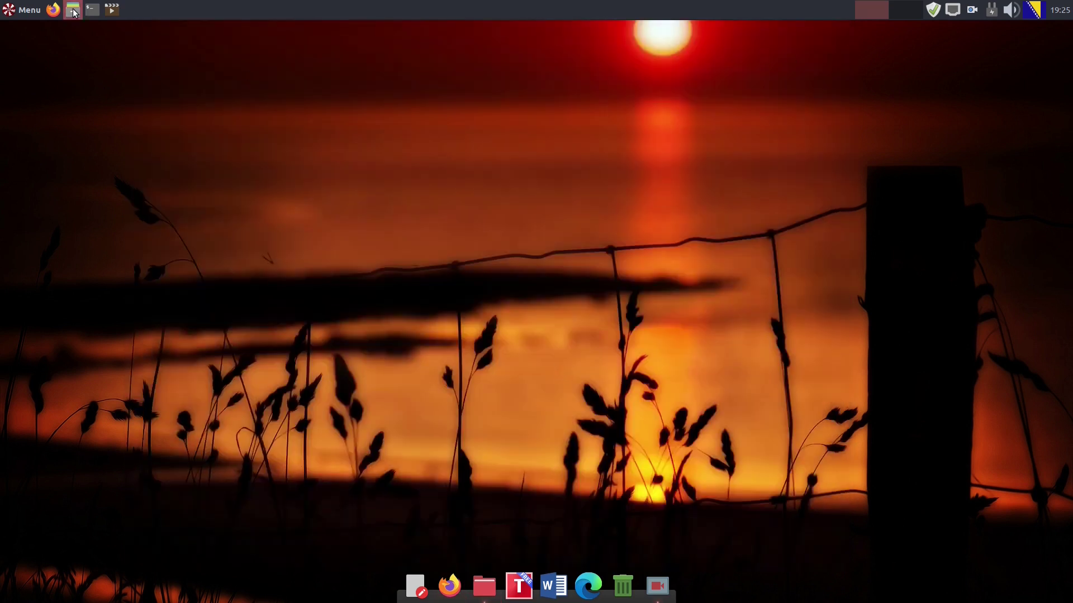
{"action": "left_click_drag", "start_coordinate": [560, 157], "coordinate": [566, 134]}
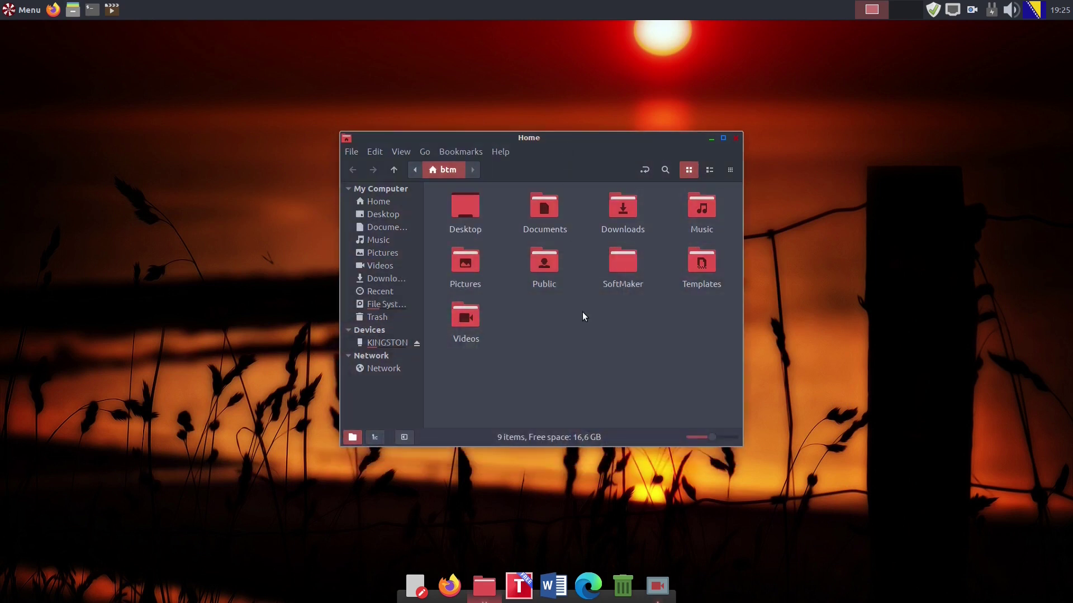
{"action": "left_click", "coordinate": [400, 151]}
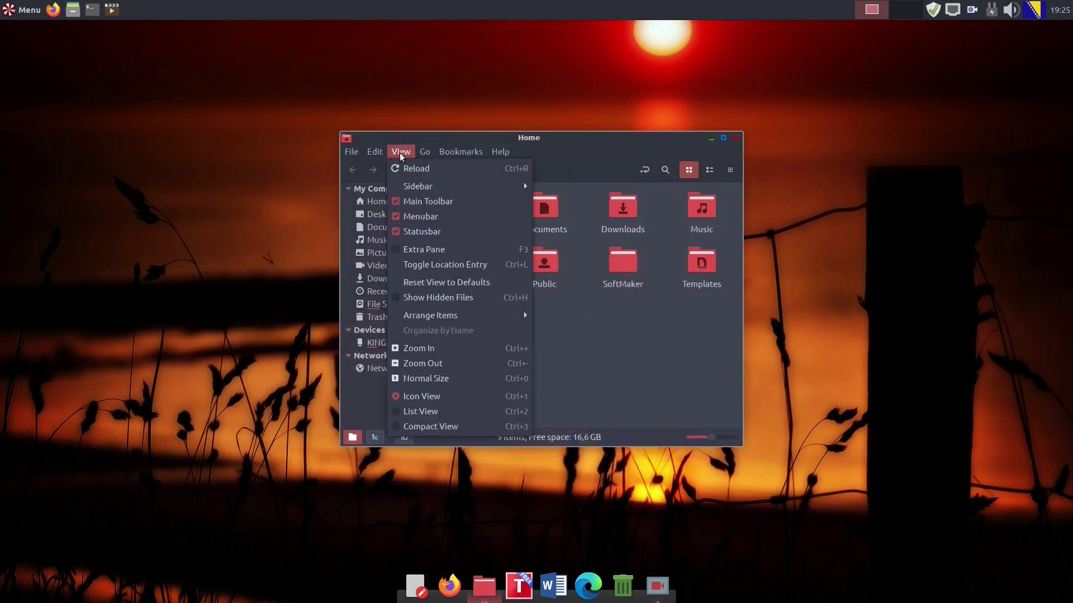
{"action": "left_click", "coordinate": [405, 297]}
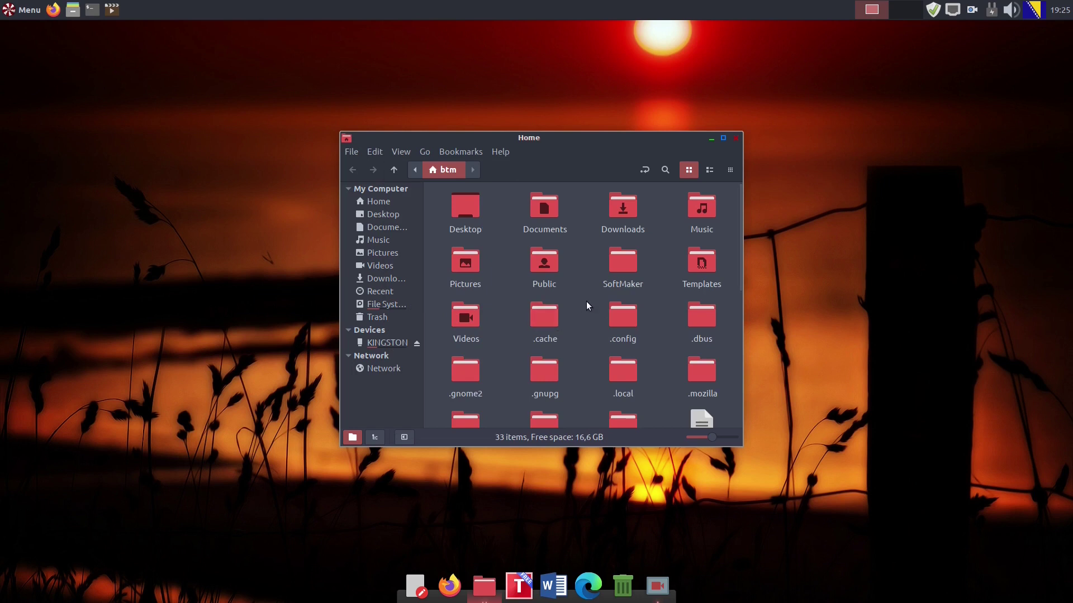
{"action": "scroll", "coordinate": [587, 301], "scroll_direction": "down", "scroll_amount": 2}
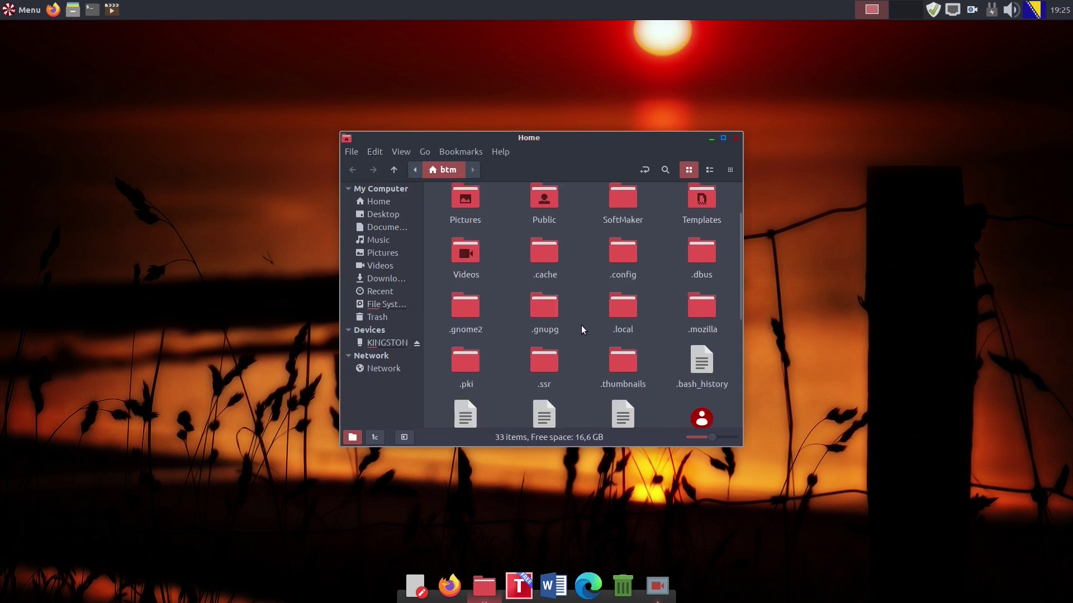
{"action": "scroll", "coordinate": [581, 325], "scroll_direction": "up", "scroll_amount": 2}
- Create a new folder named .icons in home and open it
{"action": "right_click", "coordinate": [577, 296]}
{"action": "left_click", "coordinate": [624, 302]}
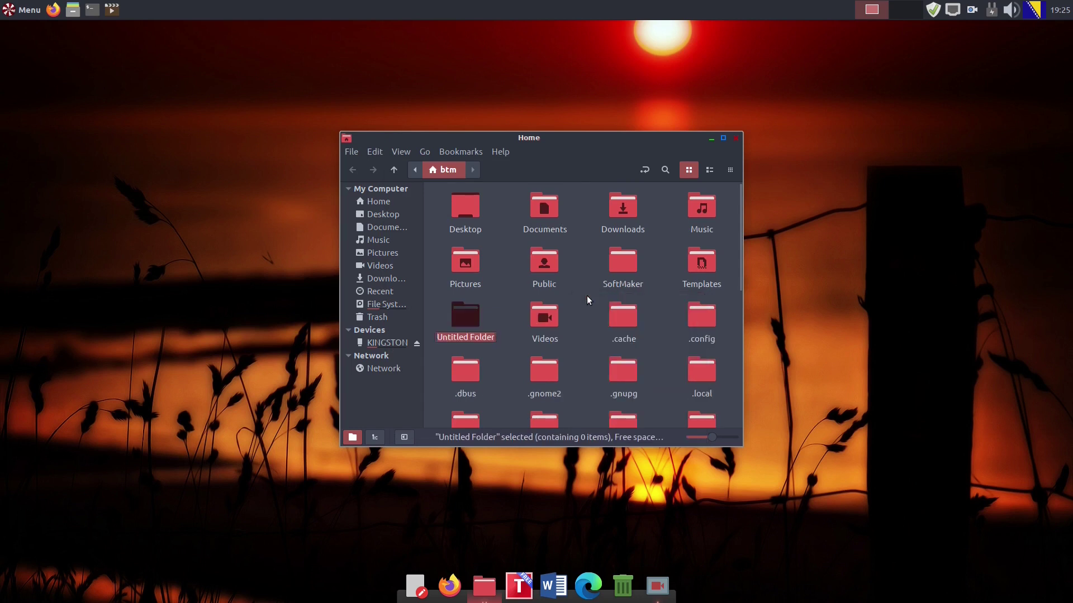
{"action": "type", "text": ".icons"}
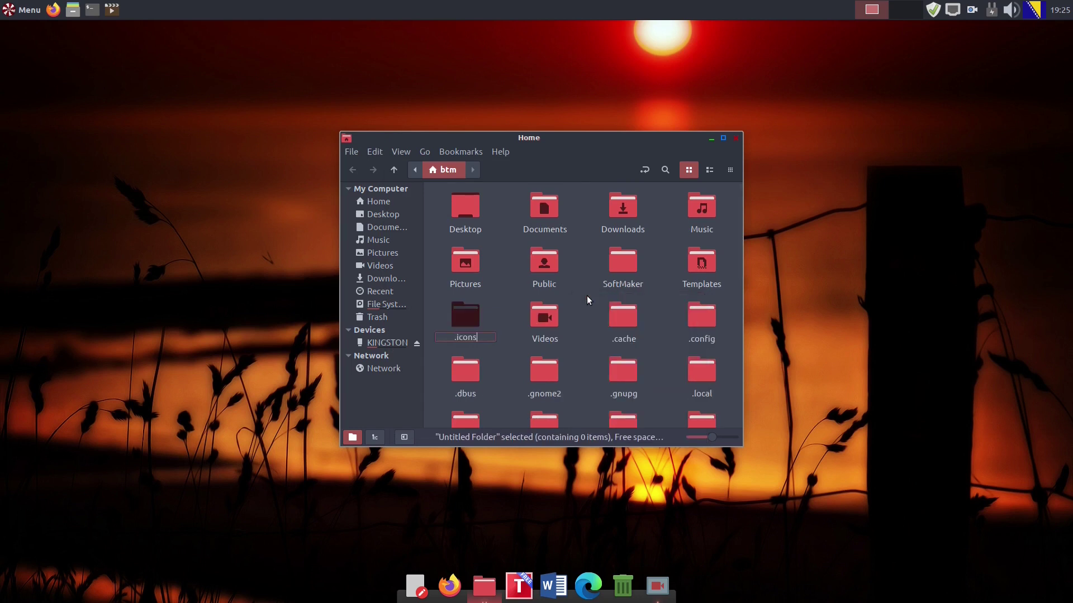
{"action": "key", "text": "Return"}
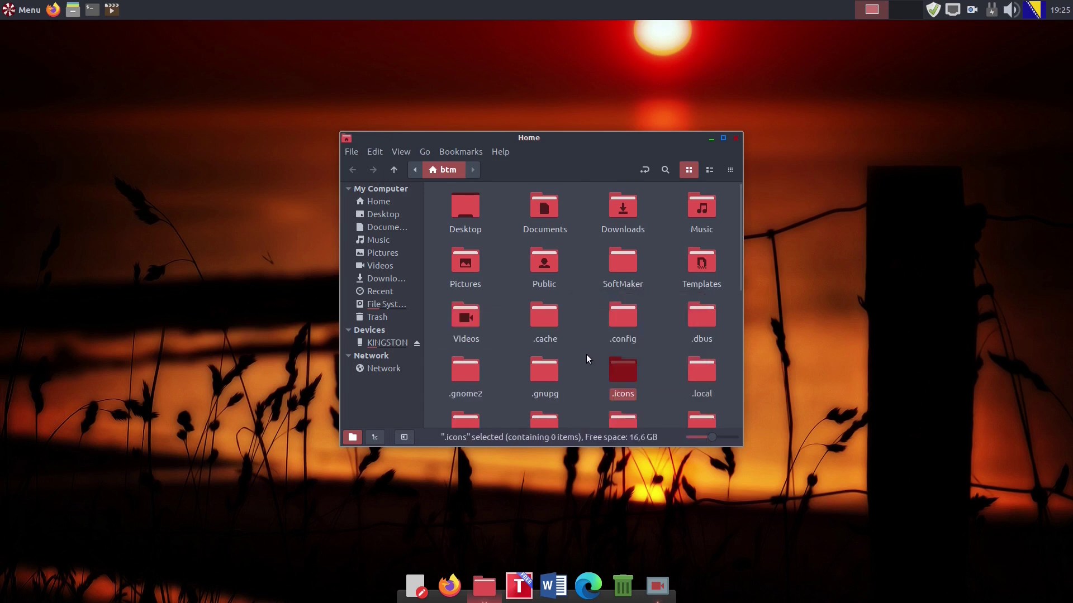
{"action": "double_click", "coordinate": [625, 375]}
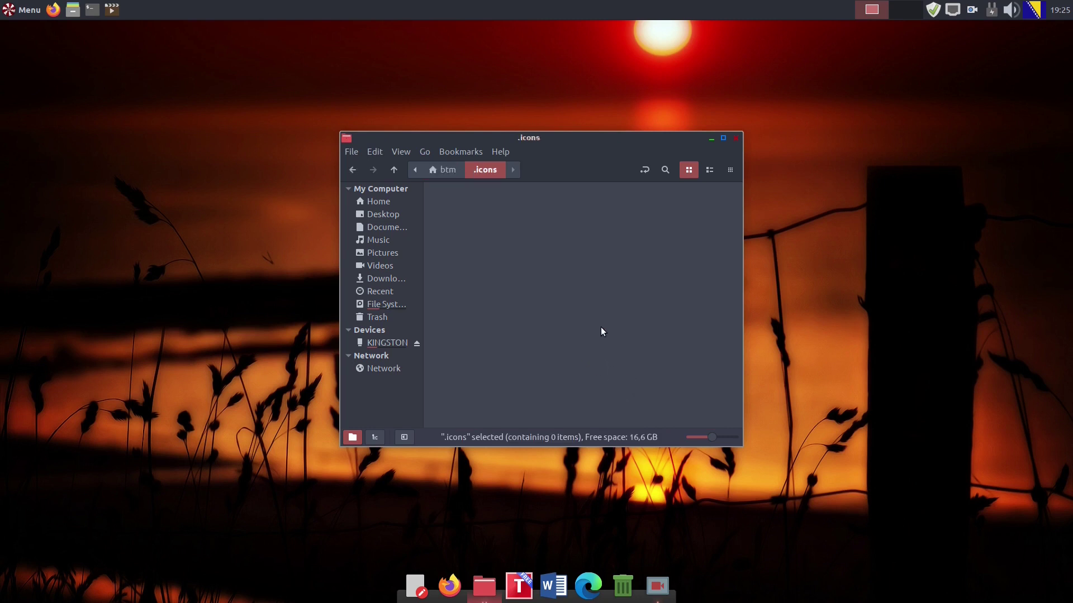
- Extract Tela-blue.tar.xz in Downloads and open the extracted Tela-blue folder
{"action": "key", "text": "alt+Tab"}
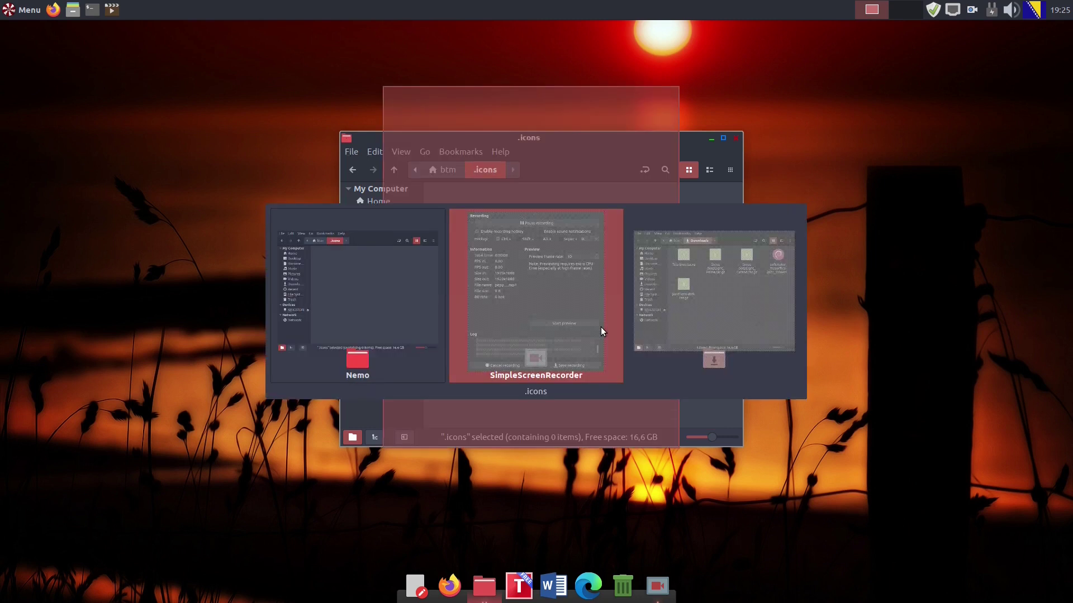
{"action": "key", "text": "alt+Tab"}
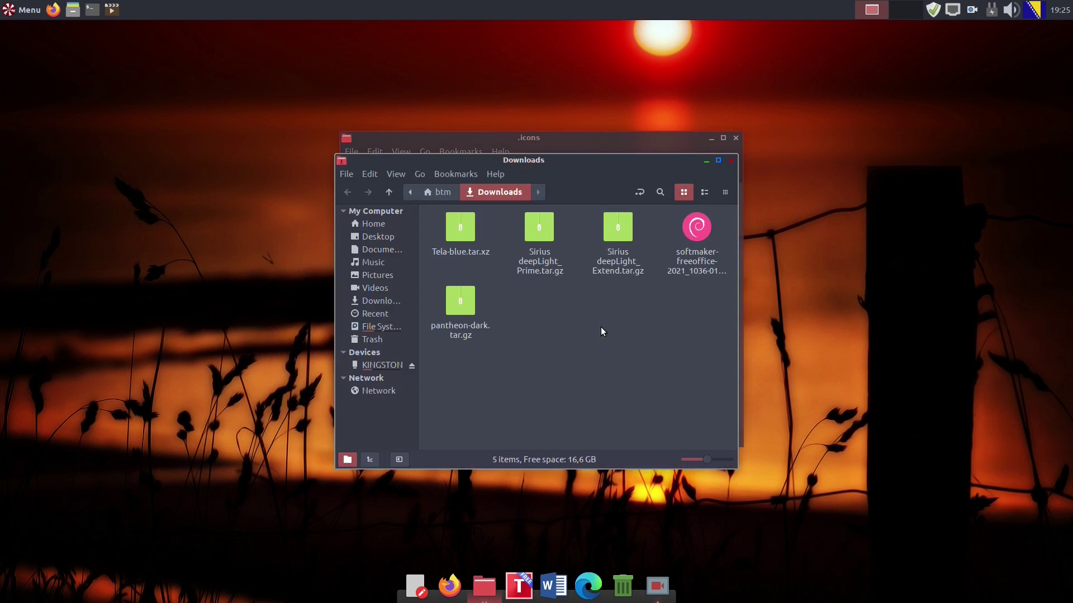
{"action": "right_click", "coordinate": [459, 232]}
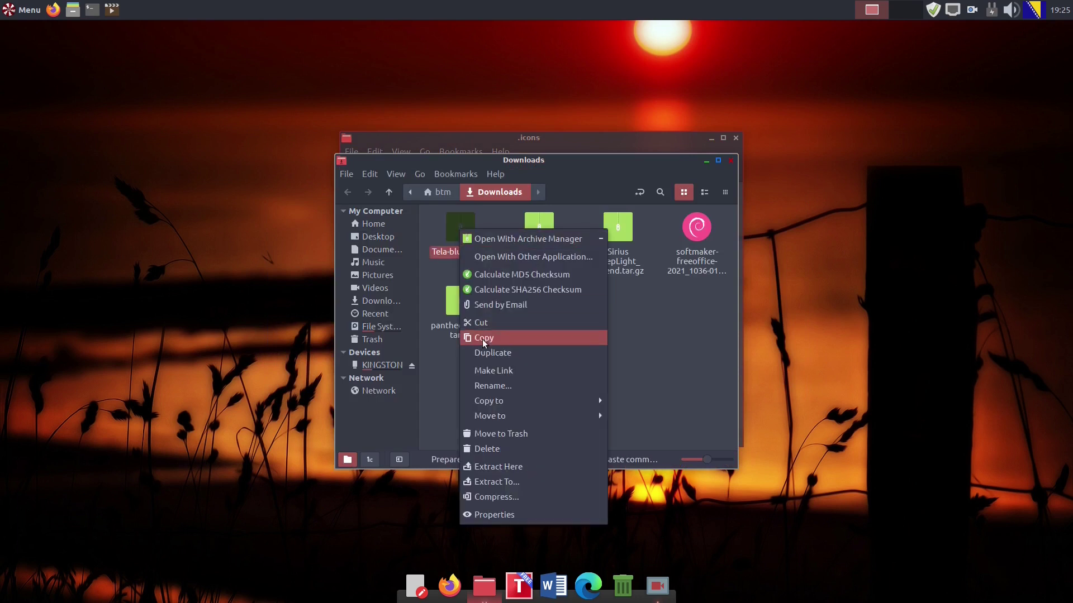
{"action": "left_click", "coordinate": [497, 467]}
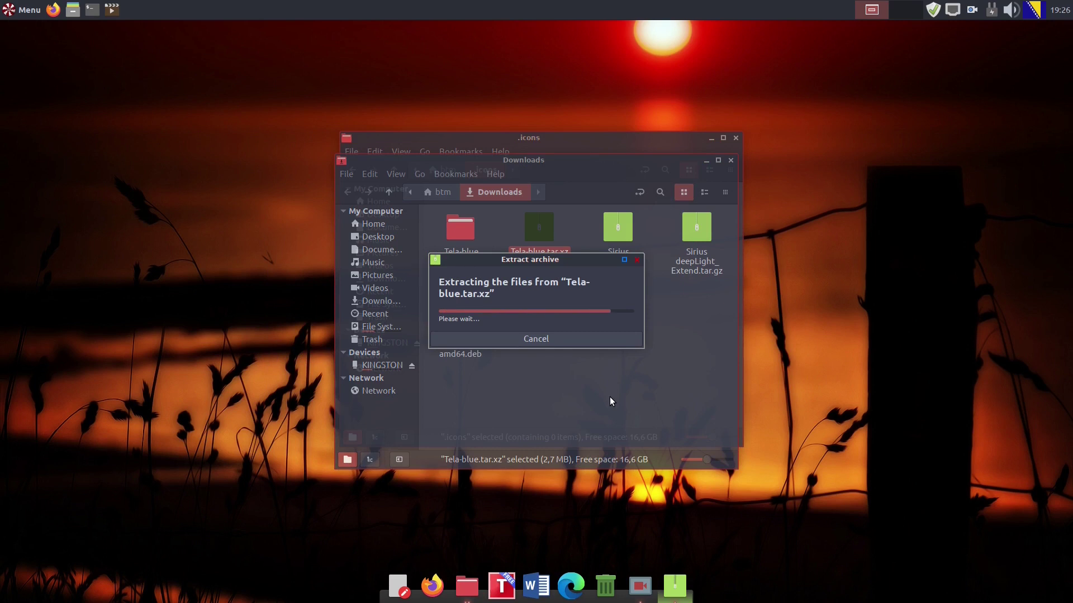
{"action": "double_click", "coordinate": [478, 245]}
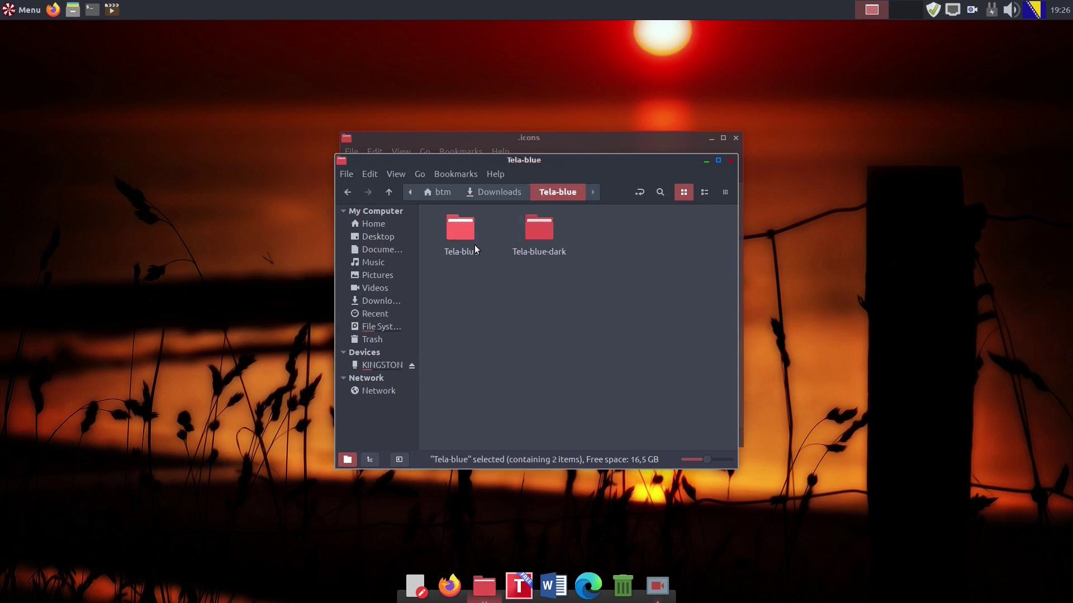
- Move the Tela-blue and Tela-blue-dark folders into .icons
{"action": "key", "text": "ctrl+a"}
{"action": "key", "text": "ctrl+x"}
{"action": "key", "text": "alt+Tab"}
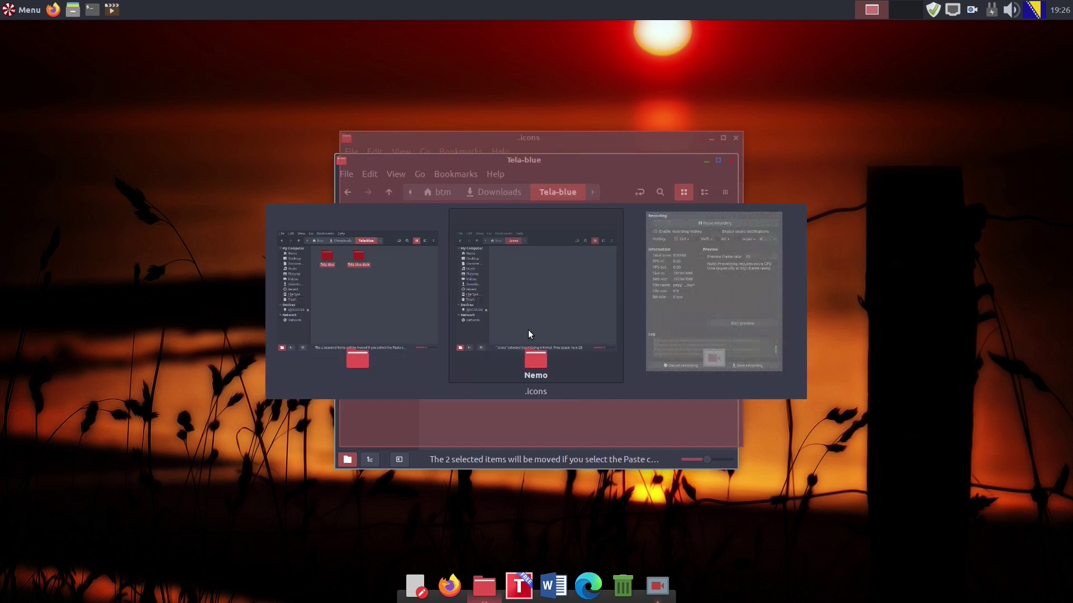
{"action": "right_click", "coordinate": [507, 233]}
{"action": "left_click", "coordinate": [532, 355]}
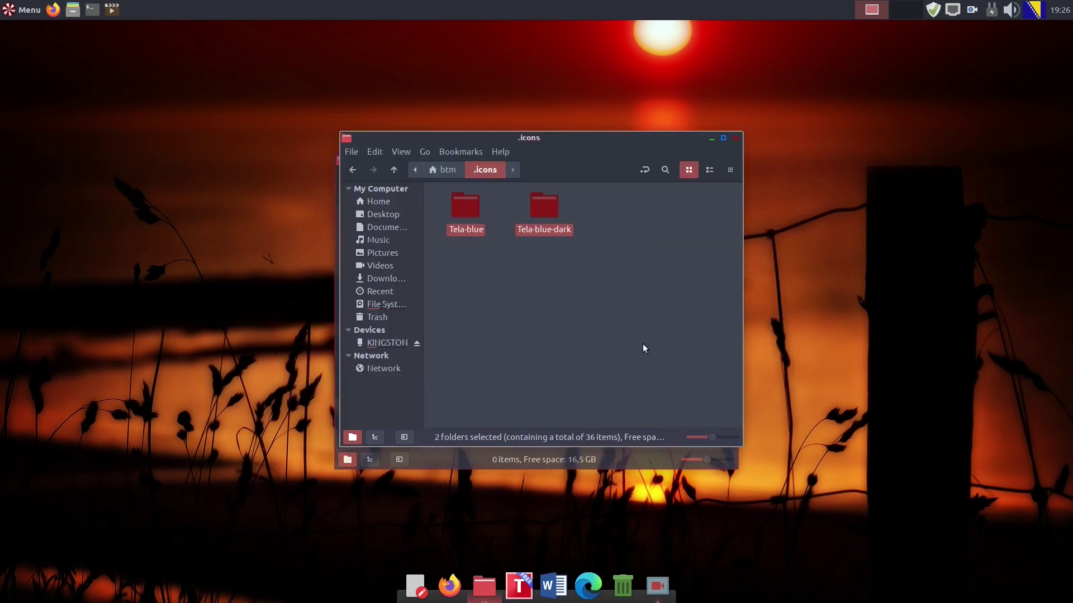
{"action": "left_click", "coordinate": [643, 348]}
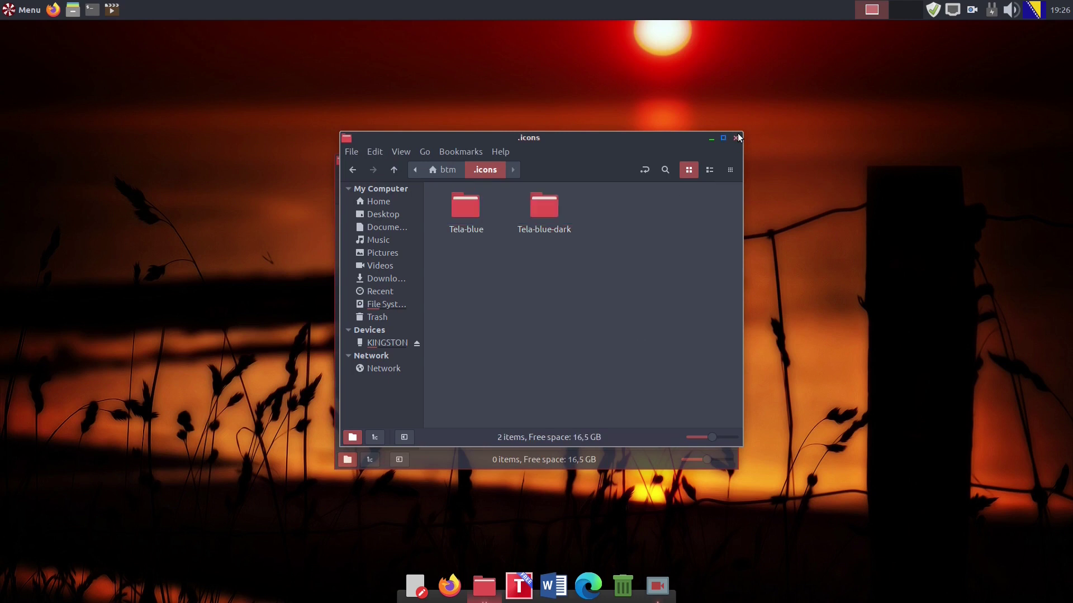
- Return to home, hide hidden files again, and close that window
{"action": "left_click", "coordinate": [377, 200]}
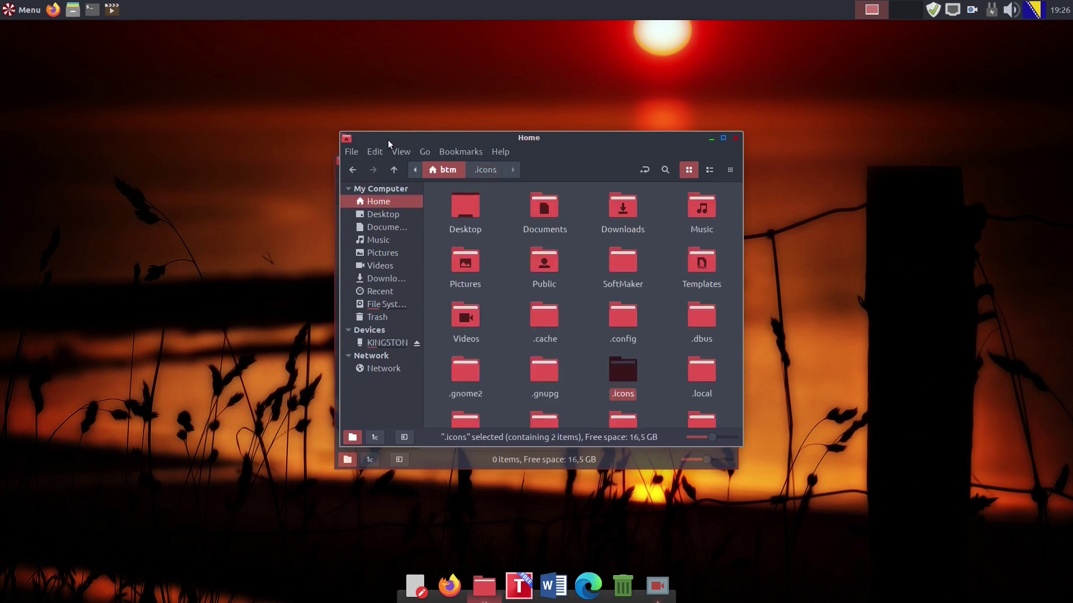
{"action": "left_click", "coordinate": [399, 151]}
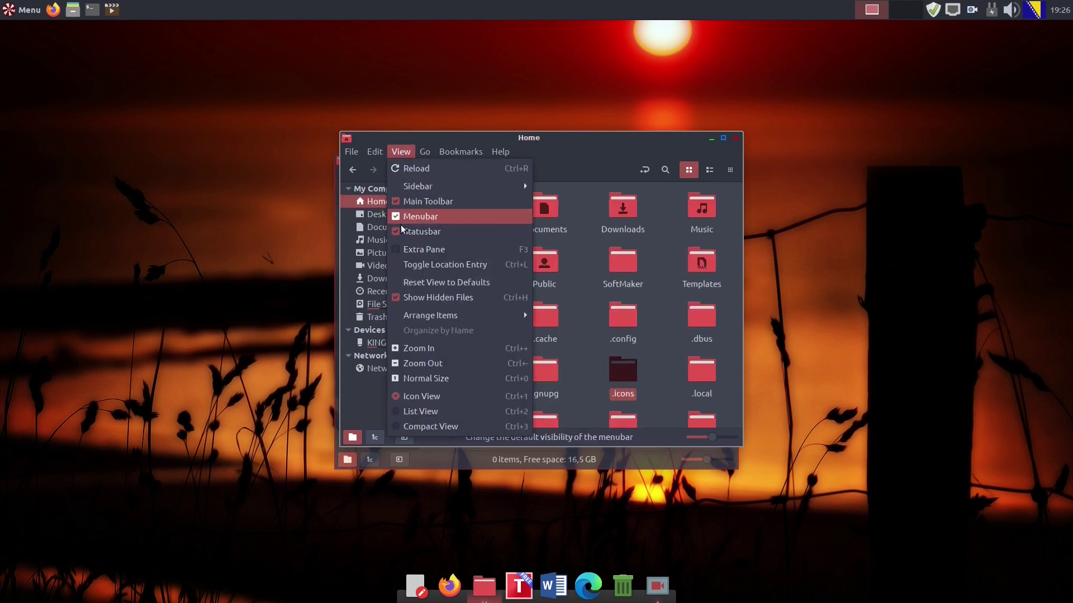
{"action": "left_click", "coordinate": [399, 298]}
{"action": "left_click", "coordinate": [735, 138]}
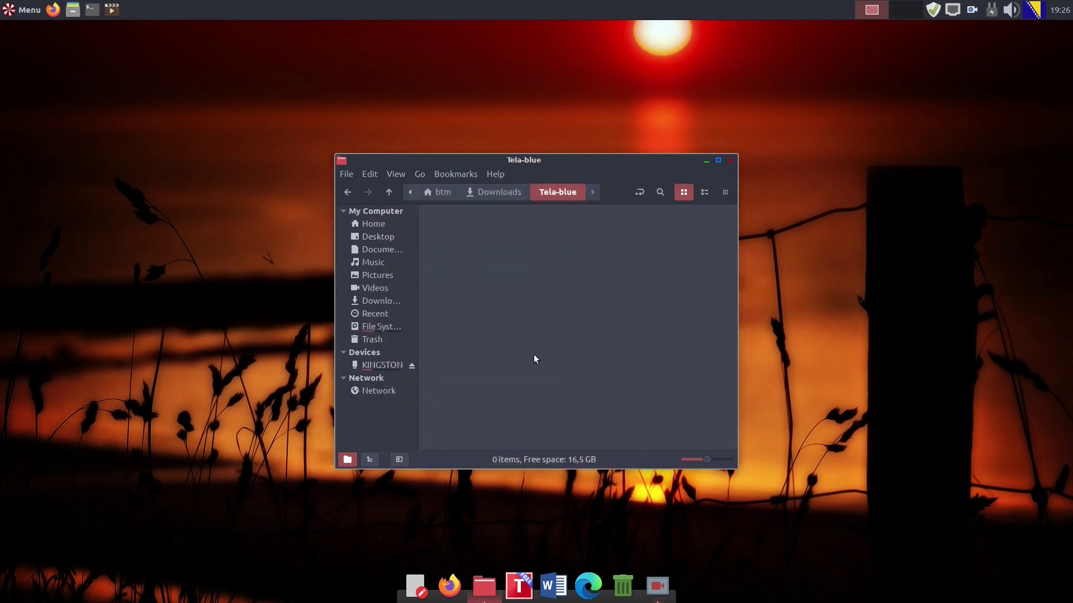
- Delete the extracted Tela-blue folder and both Sirius deepLight archives from Downloads, then close it
{"action": "left_click", "coordinate": [494, 192]}
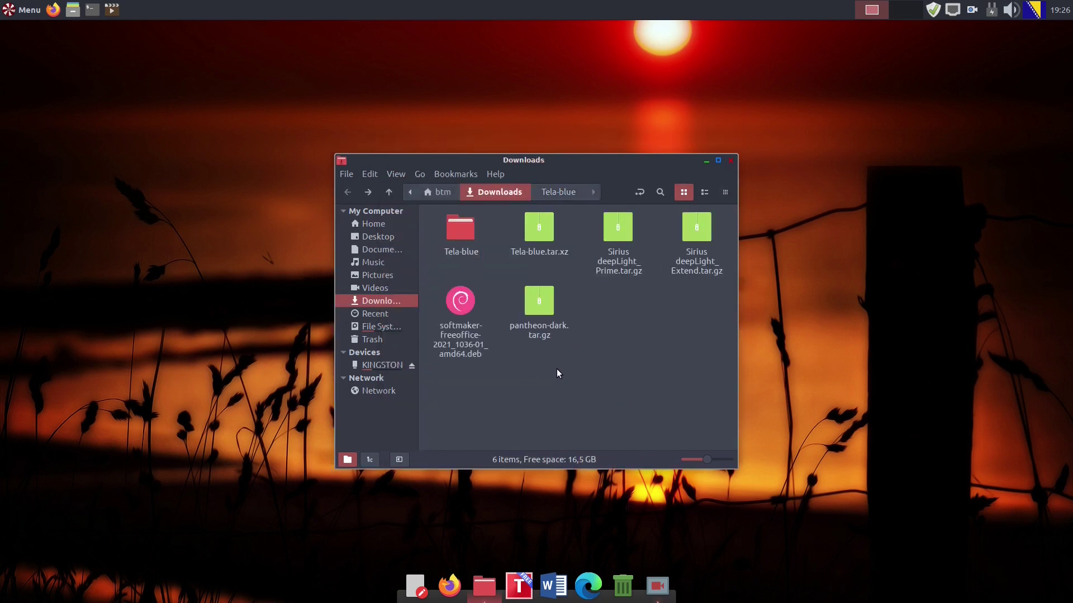
{"action": "left_click", "coordinate": [460, 234]}
{"action": "left_click", "coordinate": [618, 229], "text": "ctrl"}
{"action": "left_click", "coordinate": [696, 229], "text": "ctrl"}
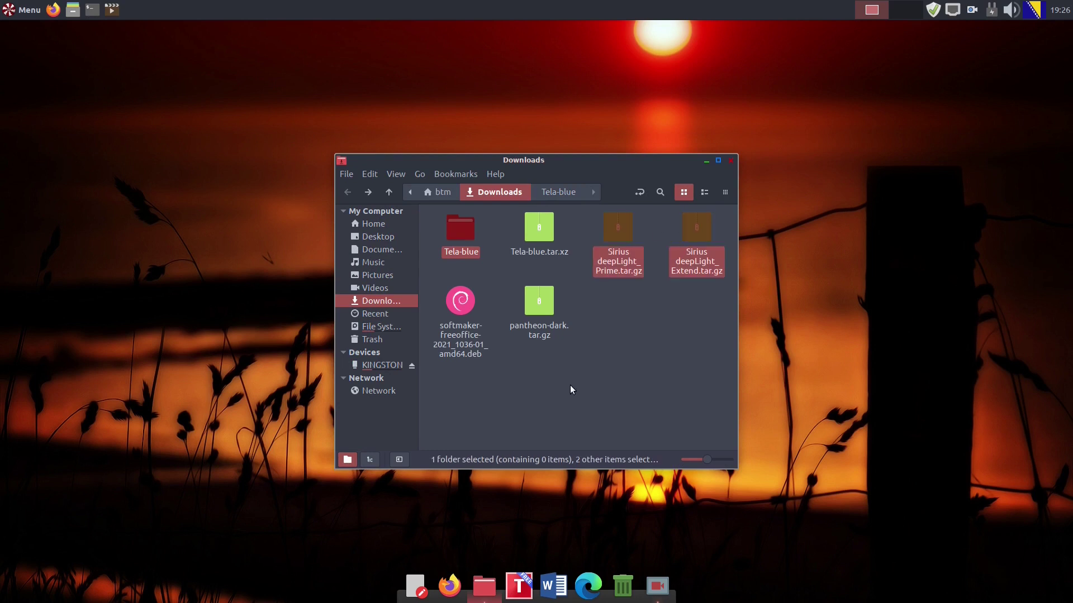
{"action": "key", "text": "Delete"}
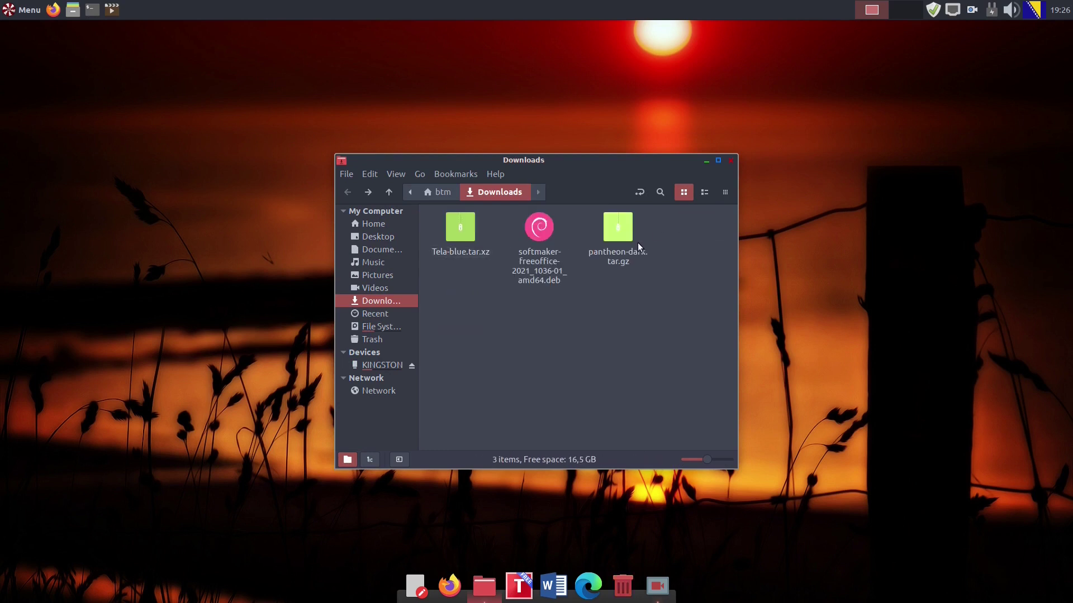
{"action": "left_click", "coordinate": [729, 161]}
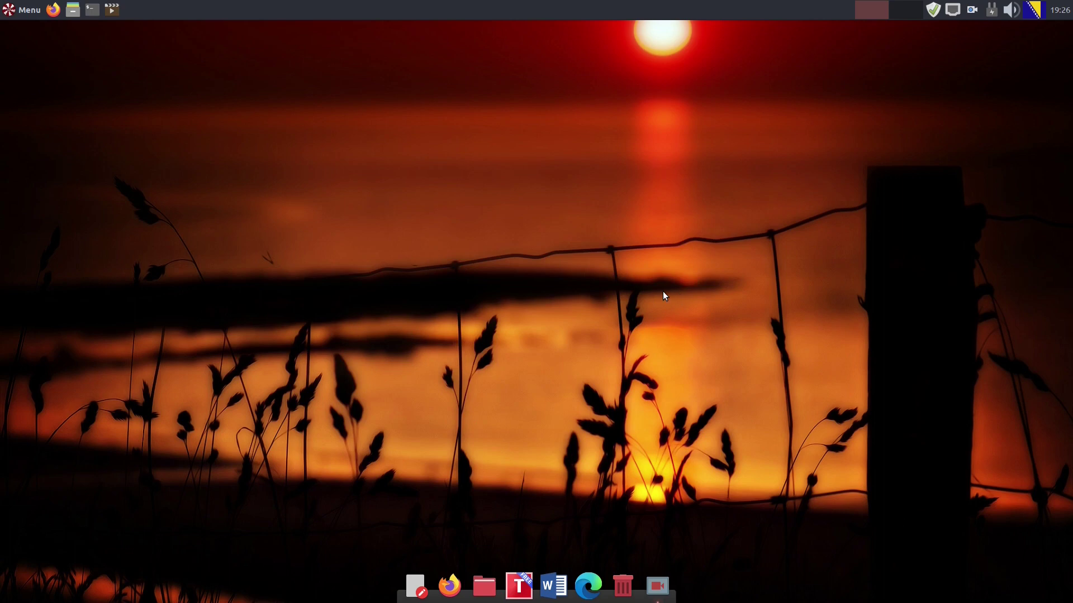
{"action": "left_click", "coordinate": [22, 9]}
- Log out and back in, then open Customize Look and Feel from the Peppermint Settings Panel
{"action": "left_click", "coordinate": [150, 274]}
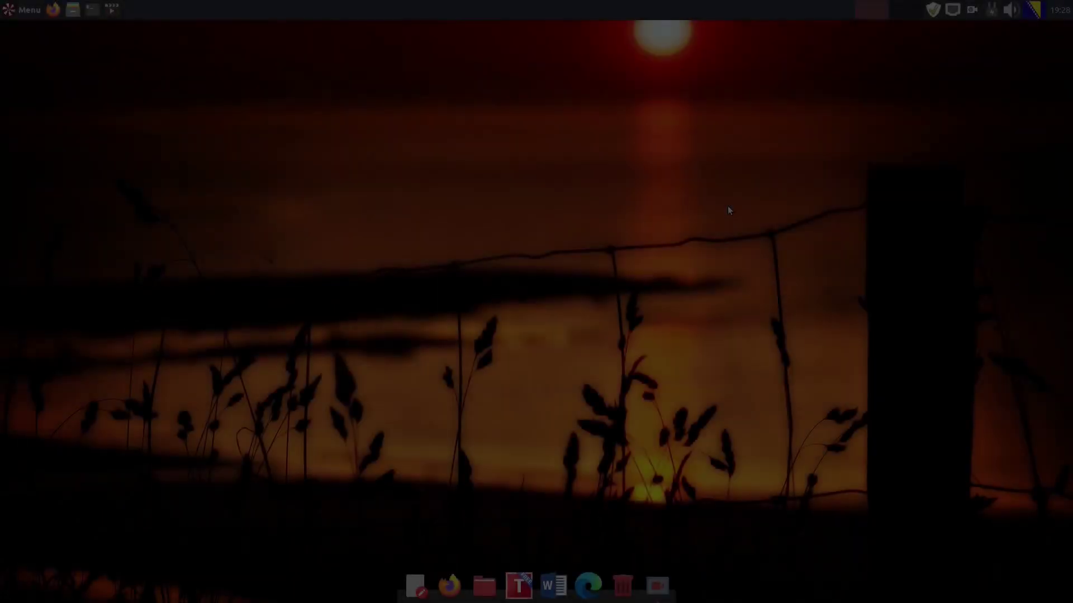
{"action": "key", "text": "super"}
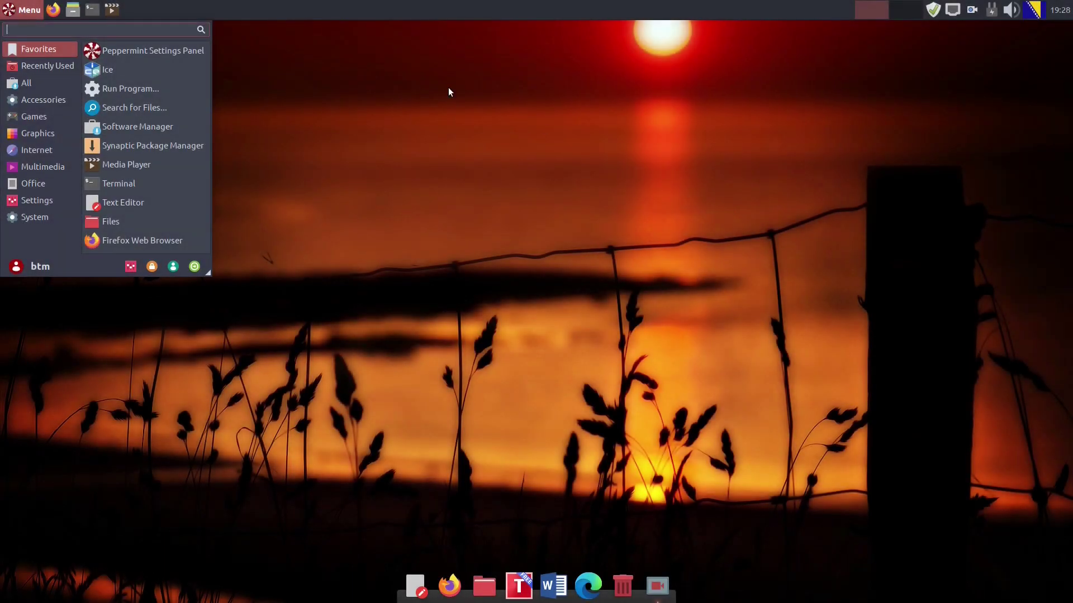
{"action": "left_click", "coordinate": [168, 54]}
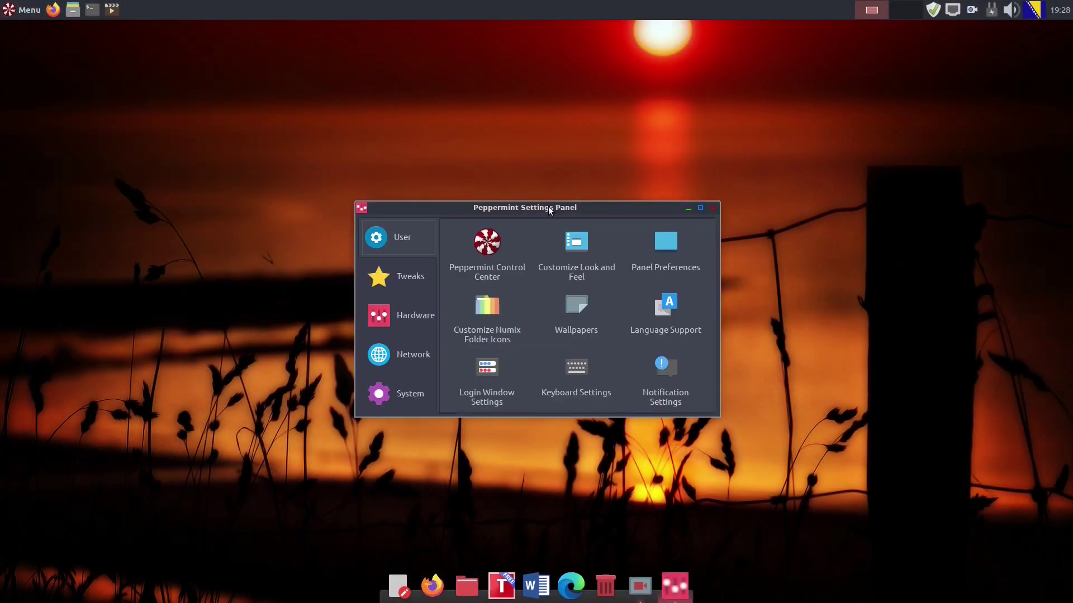
{"action": "left_click_drag", "start_coordinate": [549, 210], "coordinate": [546, 149]}
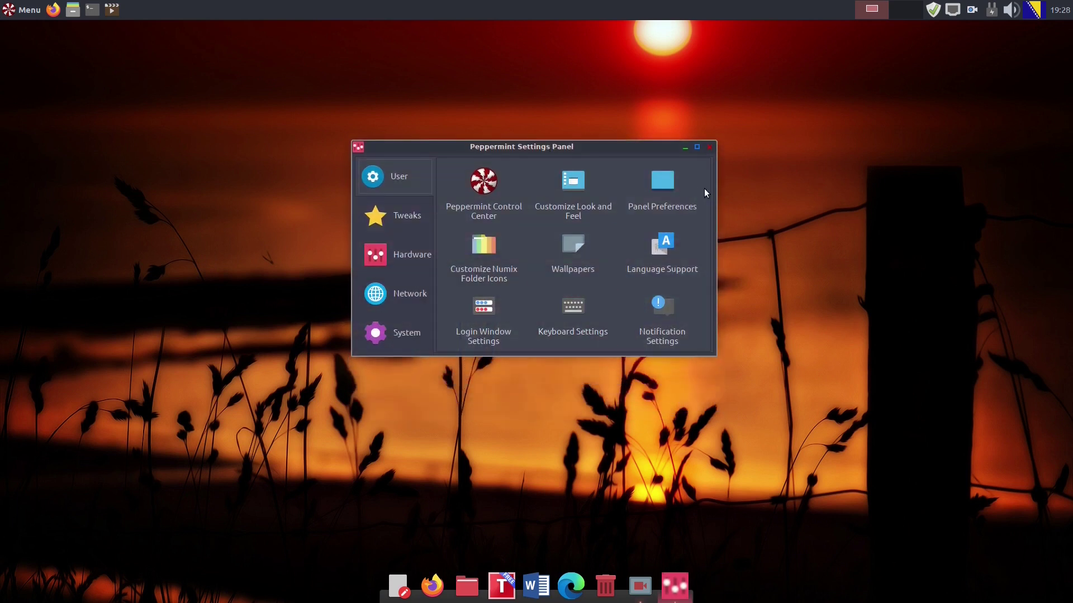
{"action": "left_click", "coordinate": [583, 186]}
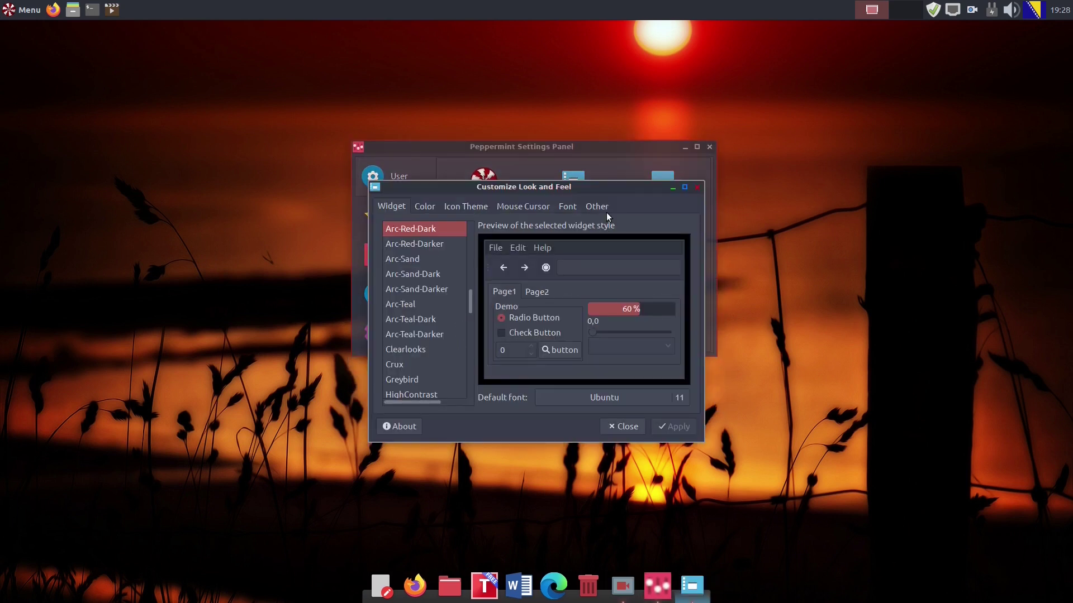
- Apply the Tela blue dark icon theme
{"action": "left_click", "coordinate": [458, 209]}
{"action": "scroll", "coordinate": [485, 278], "scroll_direction": "down", "scroll_amount": 1}
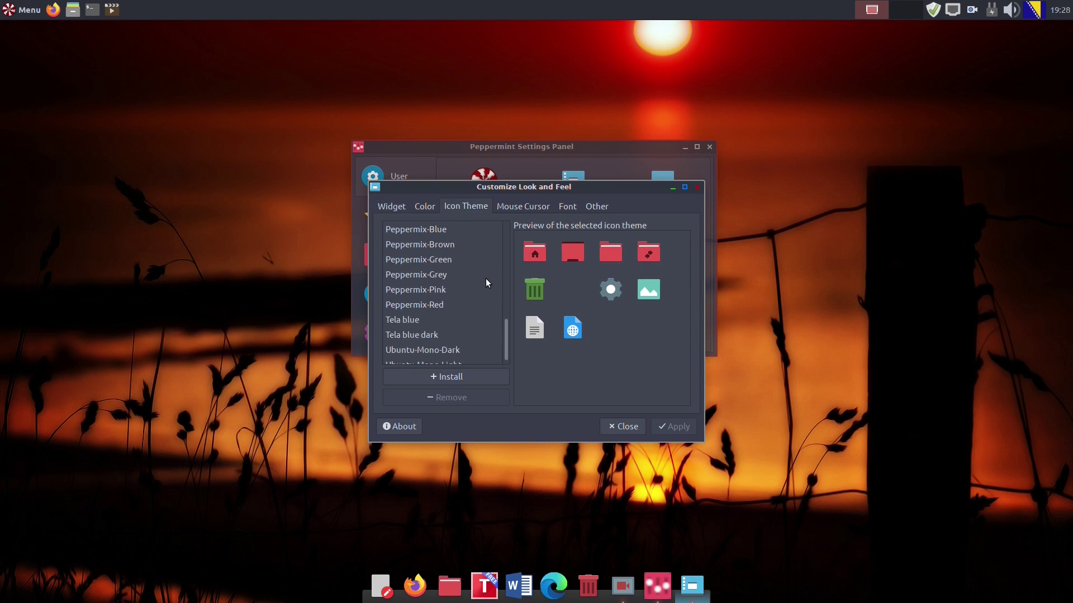
{"action": "left_click", "coordinate": [431, 334]}
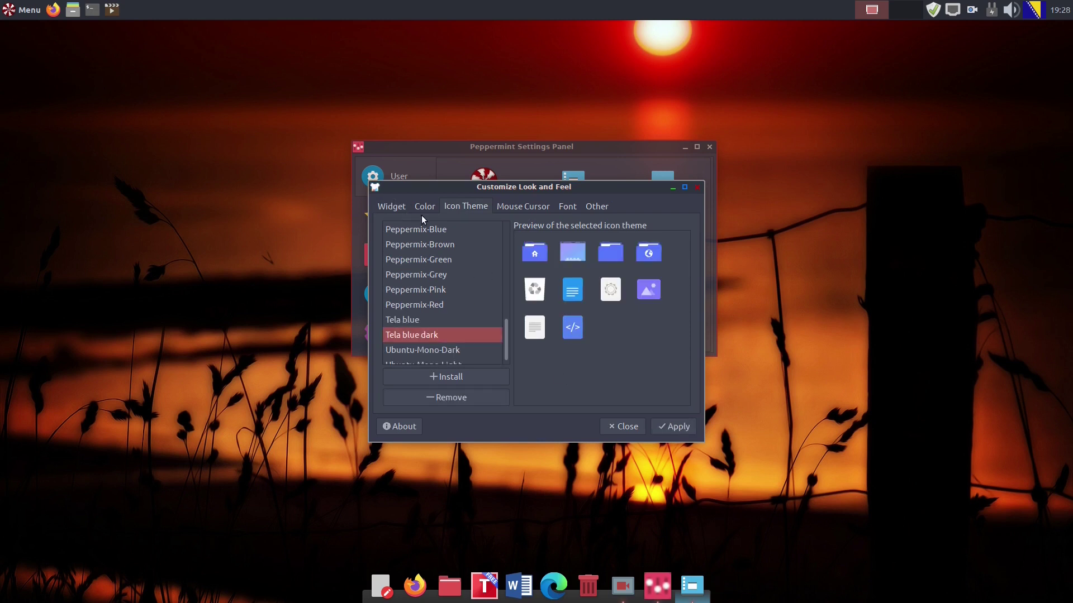
{"action": "left_click", "coordinate": [679, 427]}
- Apply the Arc-Blue-Dark widget theme and close the Customize Look and Feel window
{"action": "left_click", "coordinate": [391, 206]}
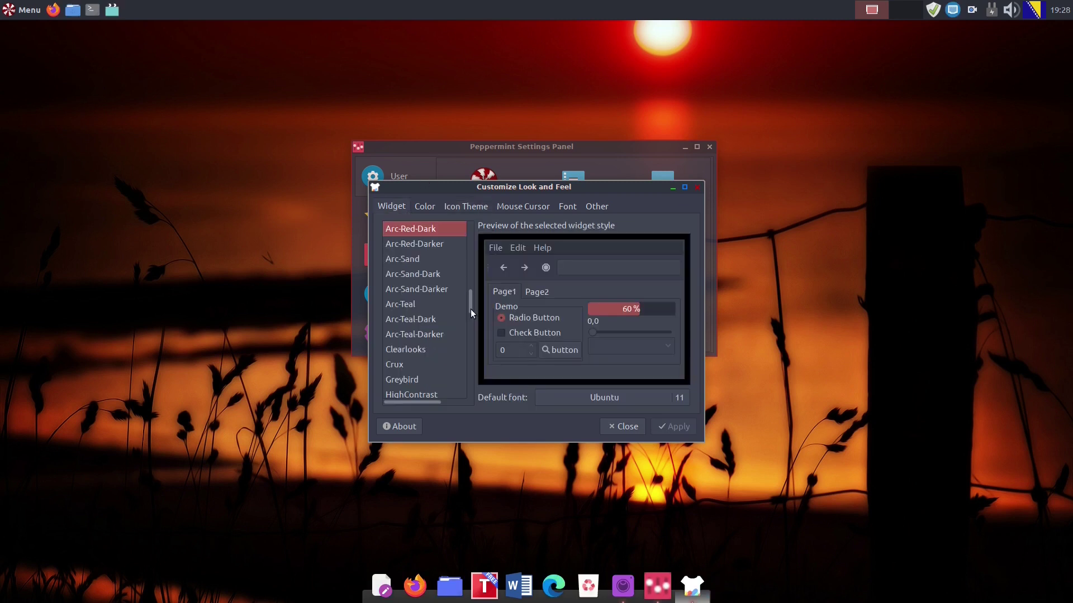
{"action": "scroll", "coordinate": [437, 329], "scroll_direction": "up", "scroll_amount": 4}
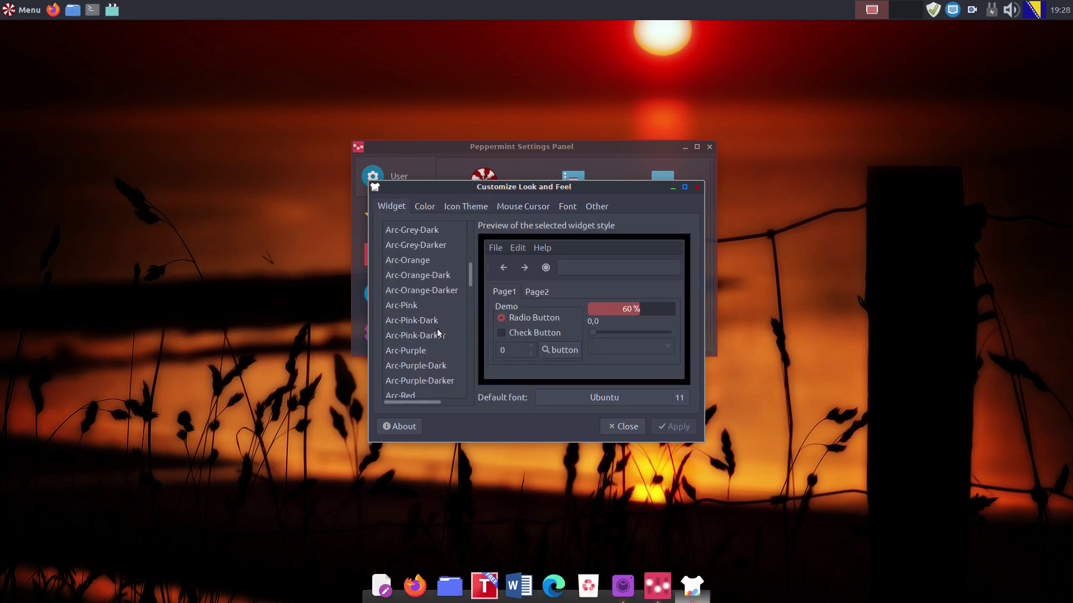
{"action": "scroll", "coordinate": [437, 330], "scroll_direction": "up", "scroll_amount": 5}
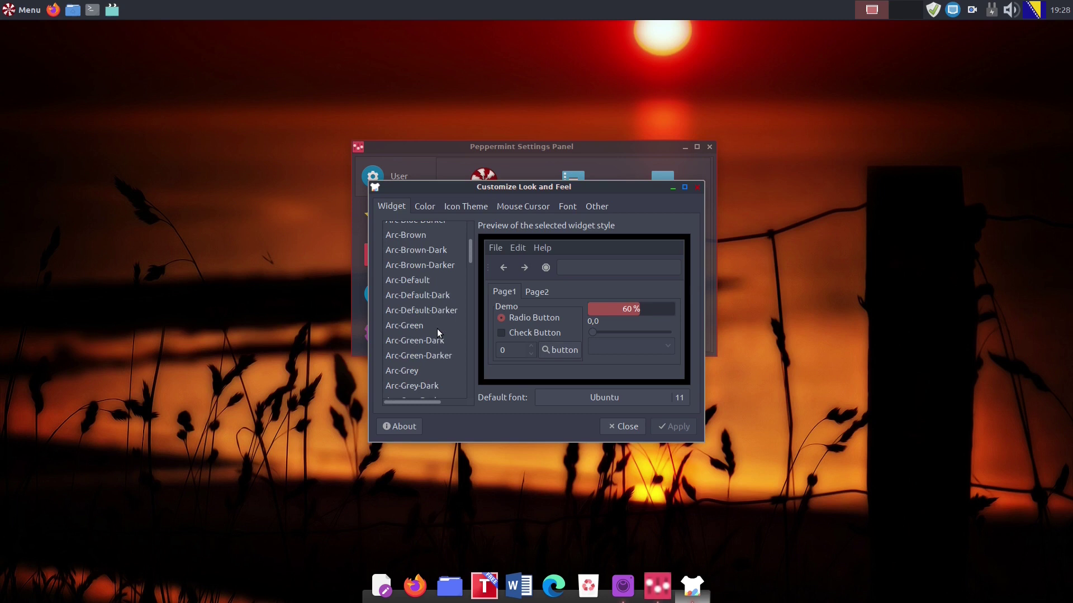
{"action": "left_click", "coordinate": [417, 258]}
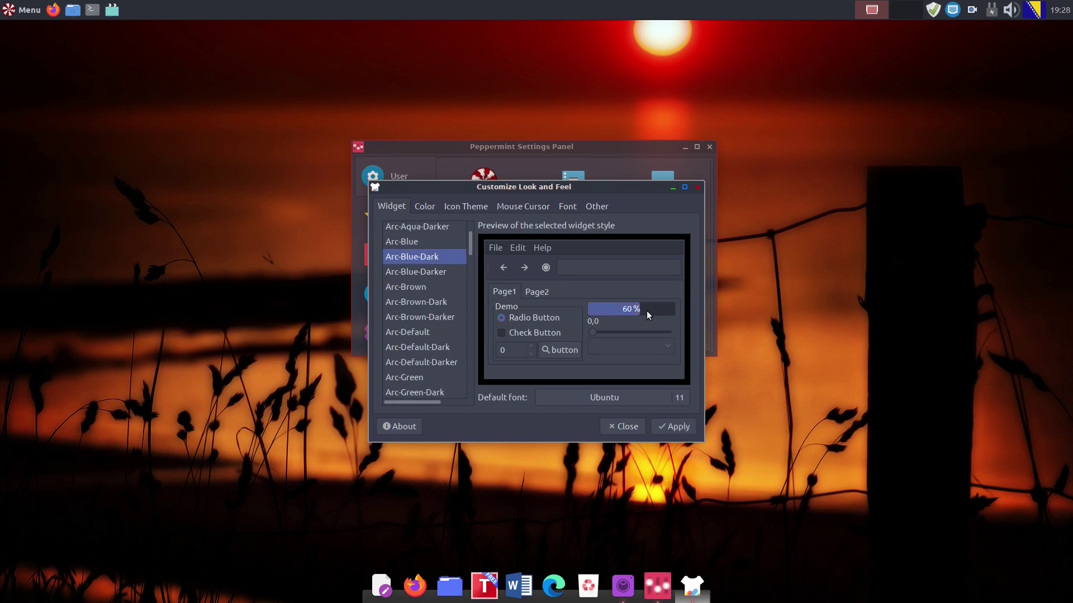
{"action": "left_click", "coordinate": [674, 426]}
{"action": "left_click", "coordinate": [698, 187]}
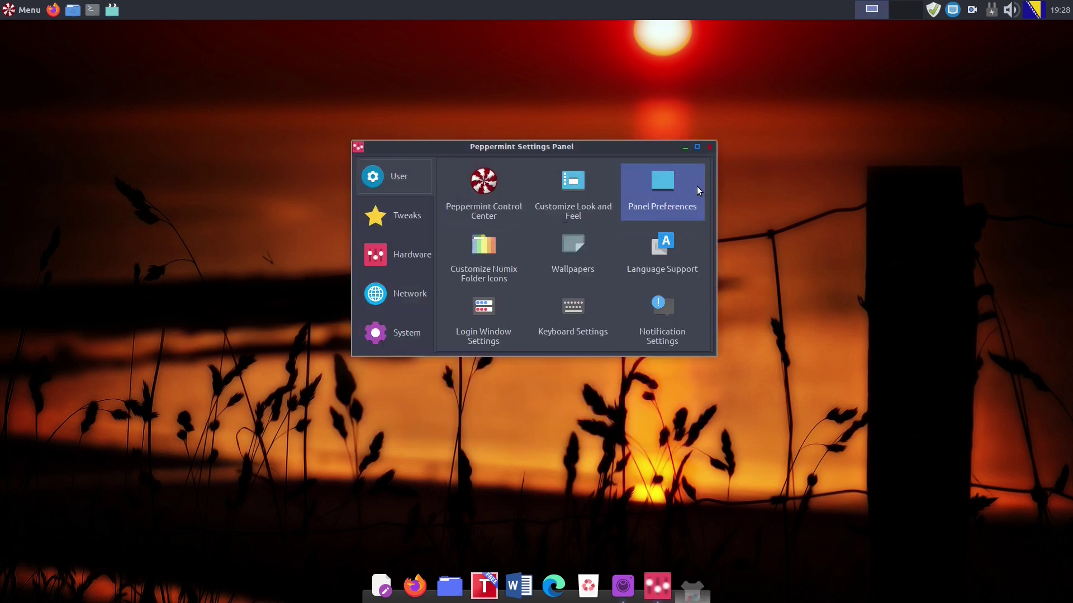
- Close the Settings Panel and open Change Desktop Background from the desktop's right-click menu
{"action": "left_click", "coordinate": [710, 146]}
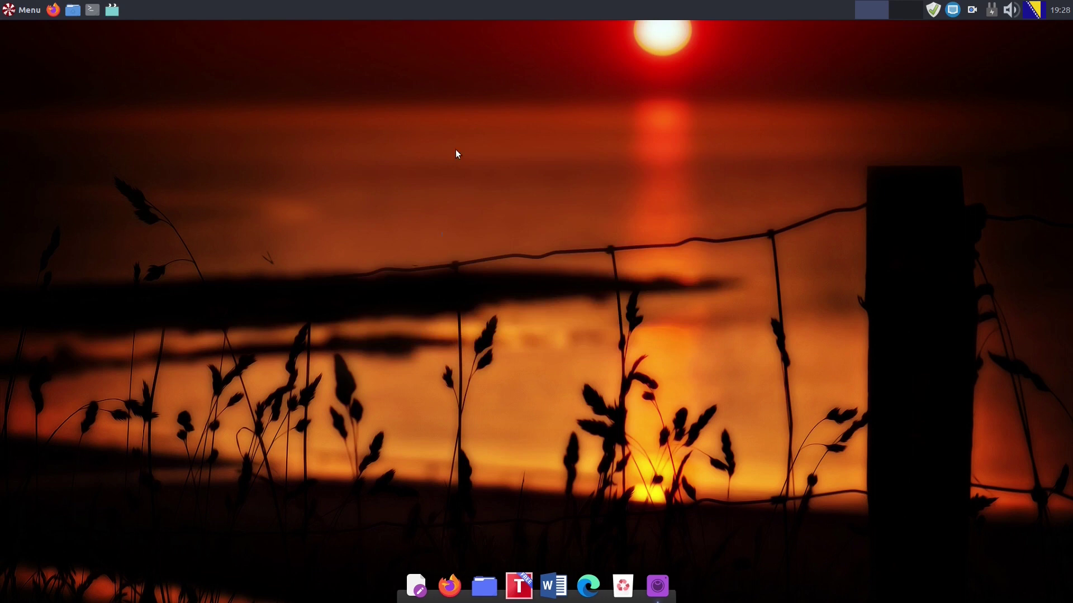
{"action": "right_click", "coordinate": [450, 121]}
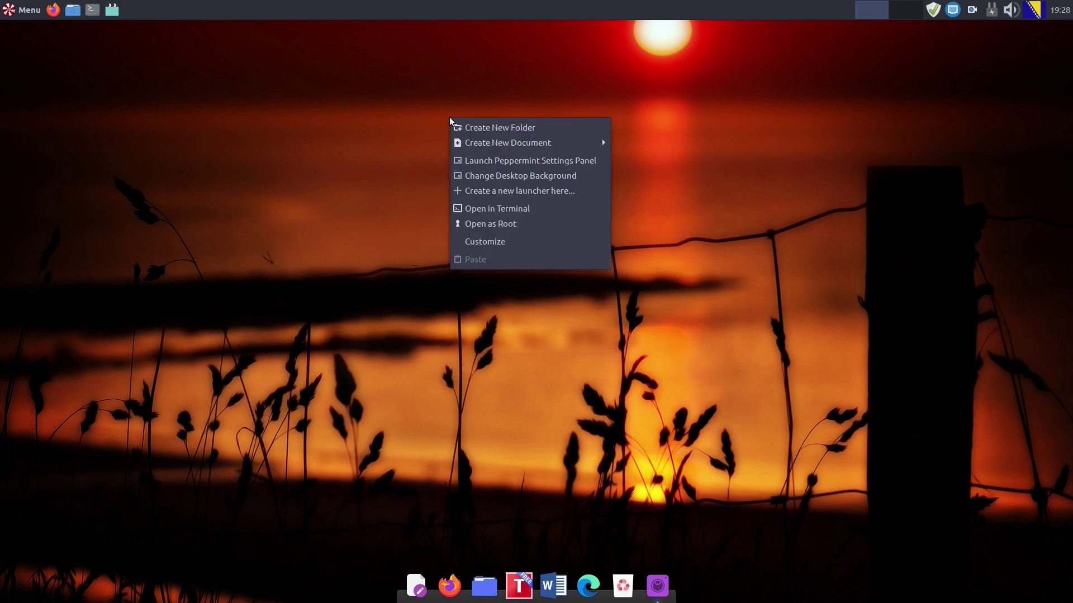
{"action": "left_click", "coordinate": [483, 175]}
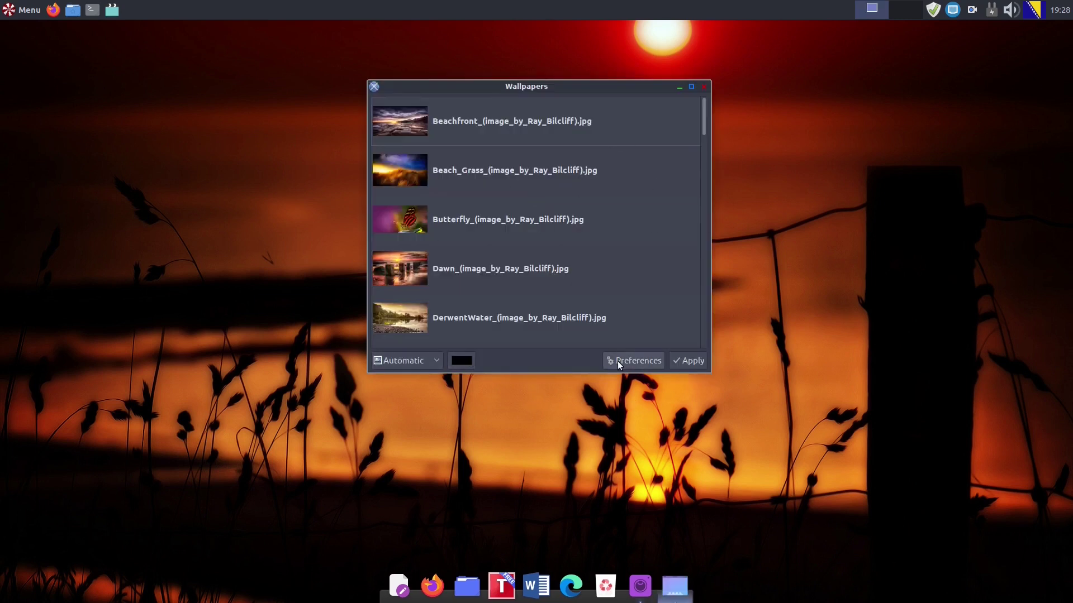
- Add the home Pictures folder as a wallpaper source in the Wallpapers preferences
{"action": "left_click", "coordinate": [634, 362]}
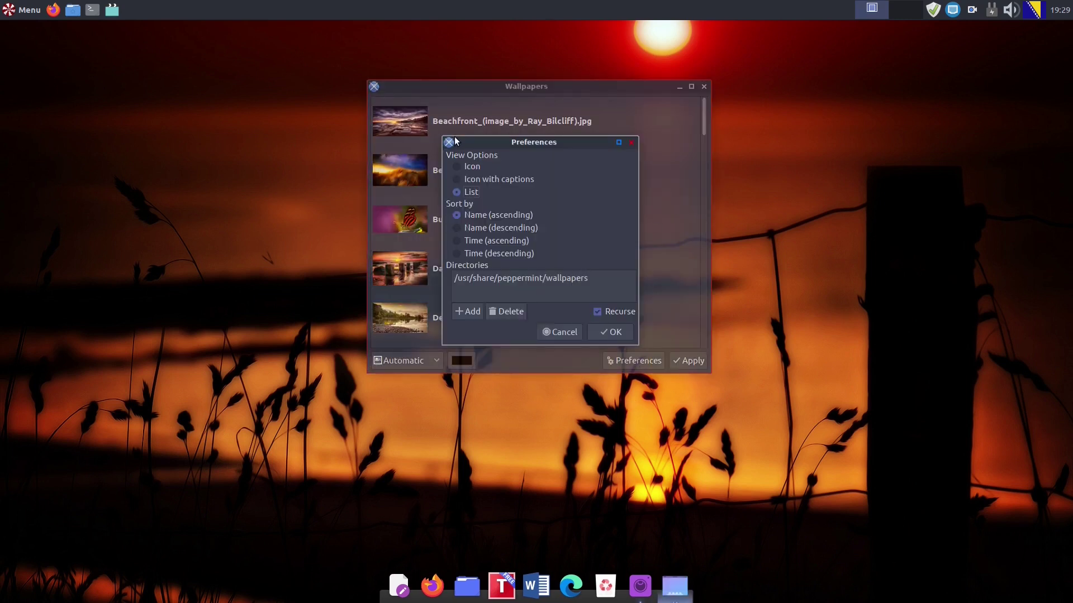
{"action": "left_click", "coordinate": [461, 314]}
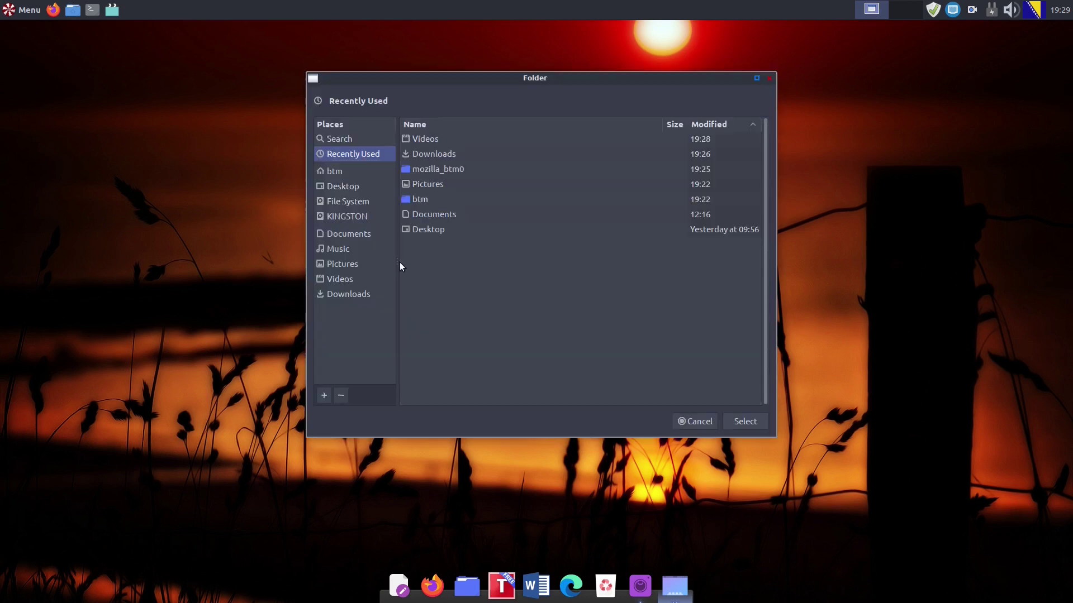
{"action": "left_click", "coordinate": [472, 183]}
{"action": "left_click", "coordinate": [741, 425]}
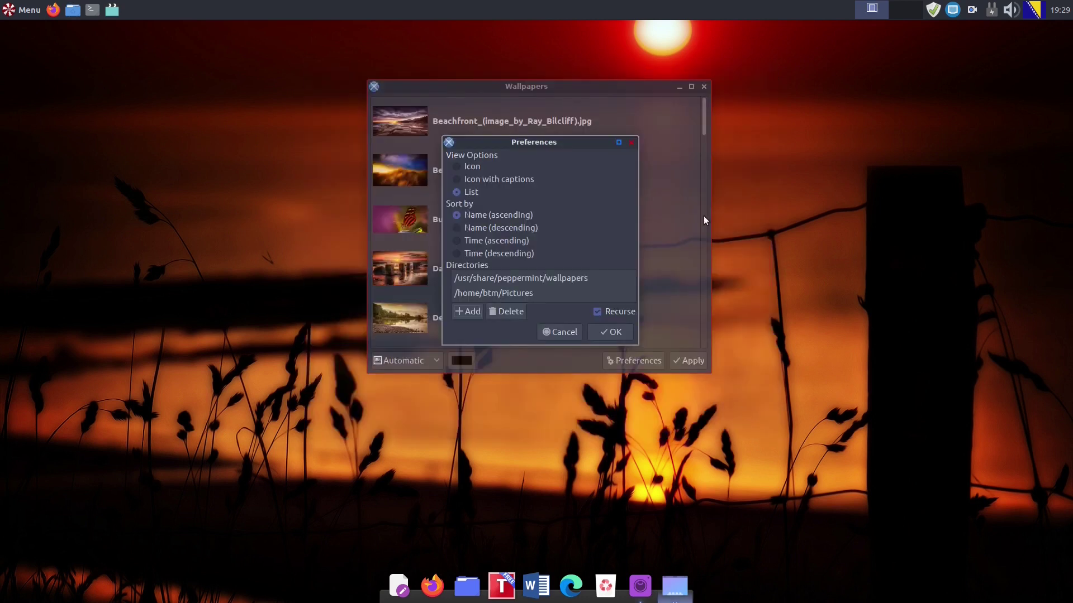
{"action": "key", "text": "Return"}
- Set win11-grey.jpg as the desktop wallpaper
{"action": "scroll", "coordinate": [618, 173], "scroll_direction": "down", "scroll_amount": 5}
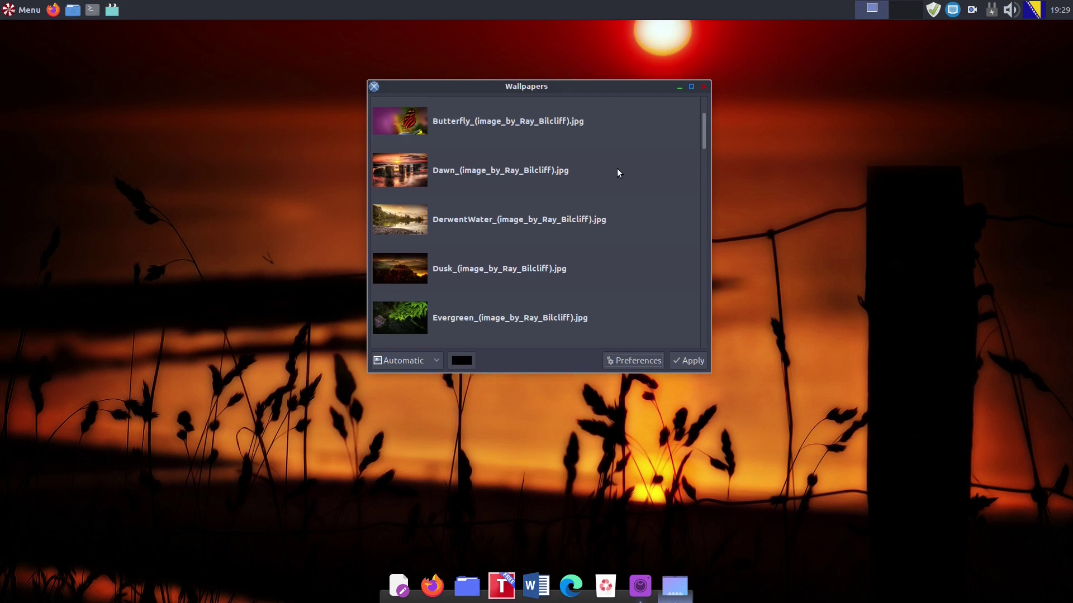
{"action": "scroll", "coordinate": [618, 172], "scroll_direction": "down", "scroll_amount": 15}
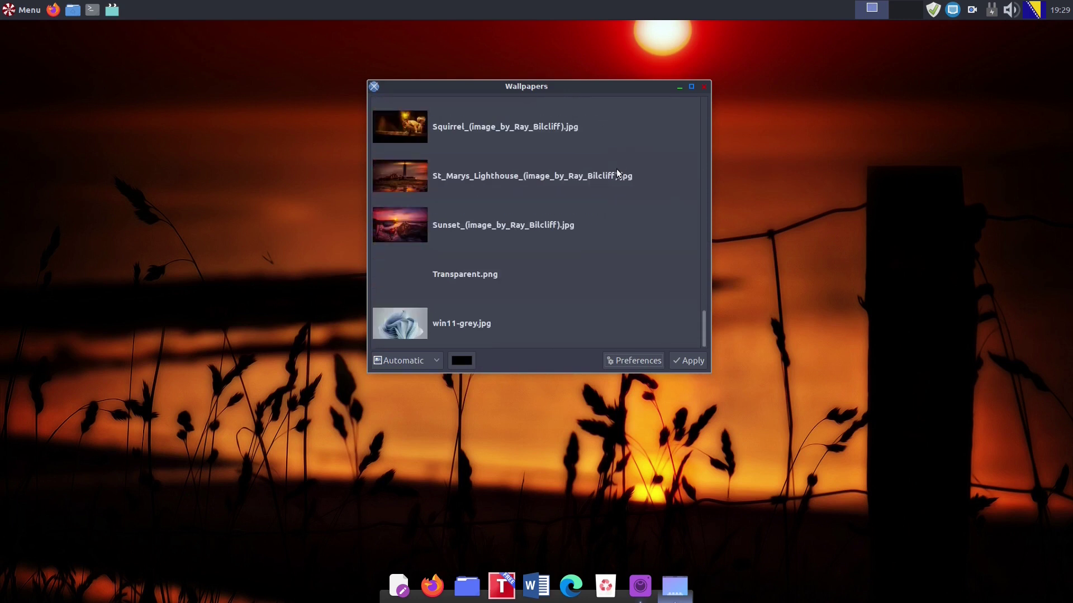
{"action": "double_click", "coordinate": [401, 332]}
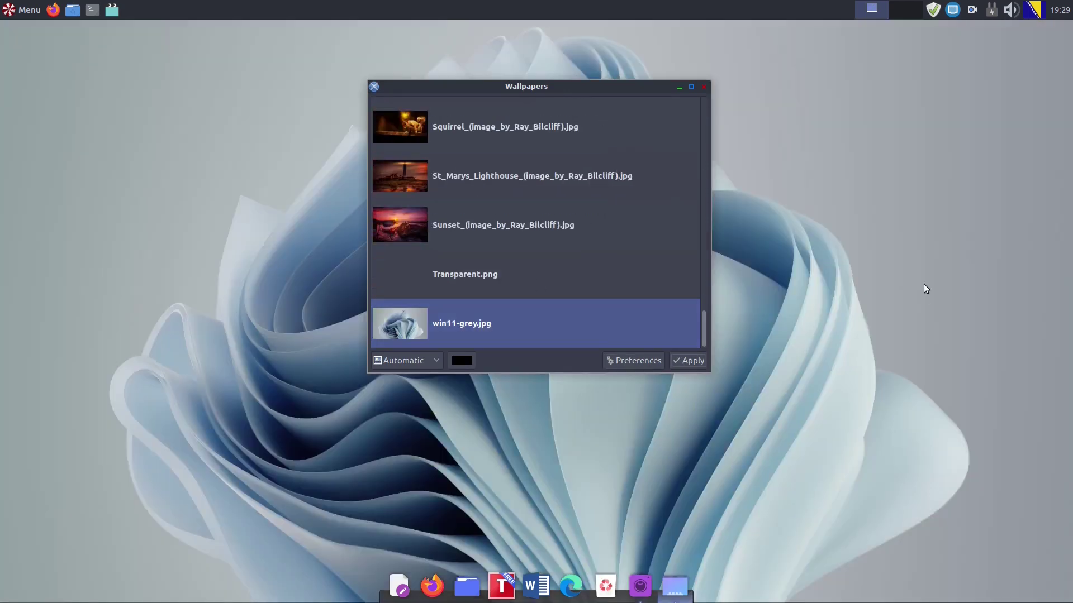
- Close the wallpaper chooser and briefly check the volume options, applications menu and file manager
{"action": "left_click", "coordinate": [703, 88]}
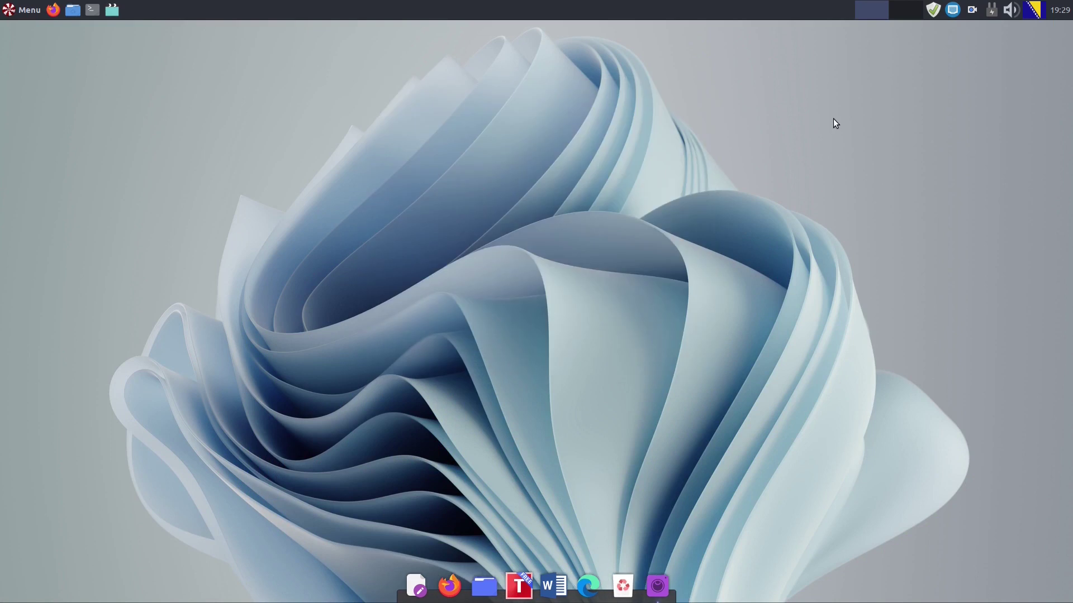
{"action": "left_click", "coordinate": [1012, 10]}
{"action": "left_click", "coordinate": [855, 204]}
{"action": "left_click", "coordinate": [12, 9]}
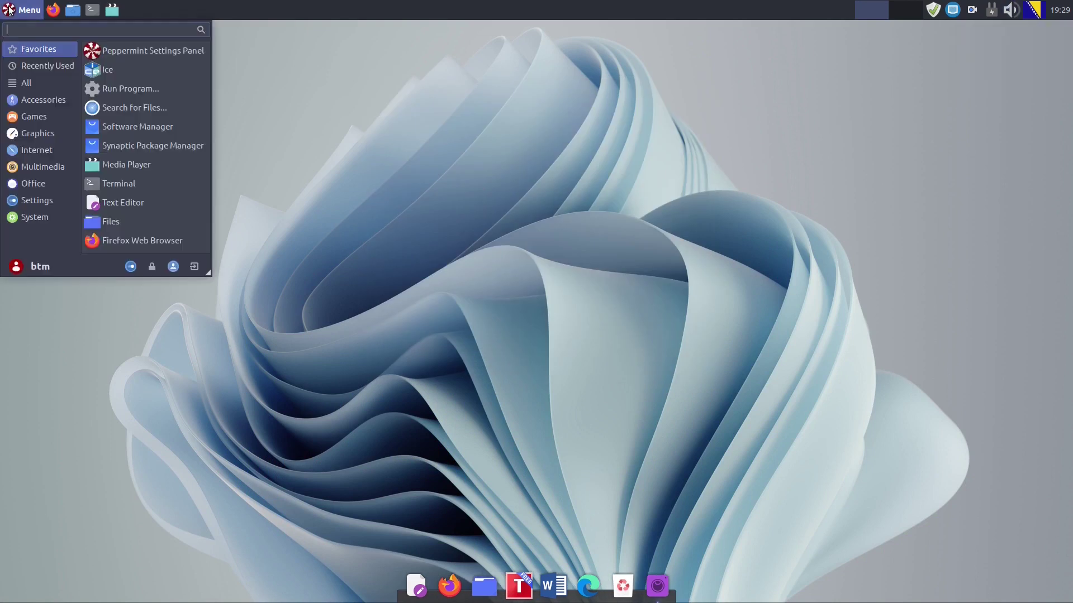
{"action": "left_click", "coordinate": [530, 206]}
{"action": "left_click", "coordinate": [479, 594]}
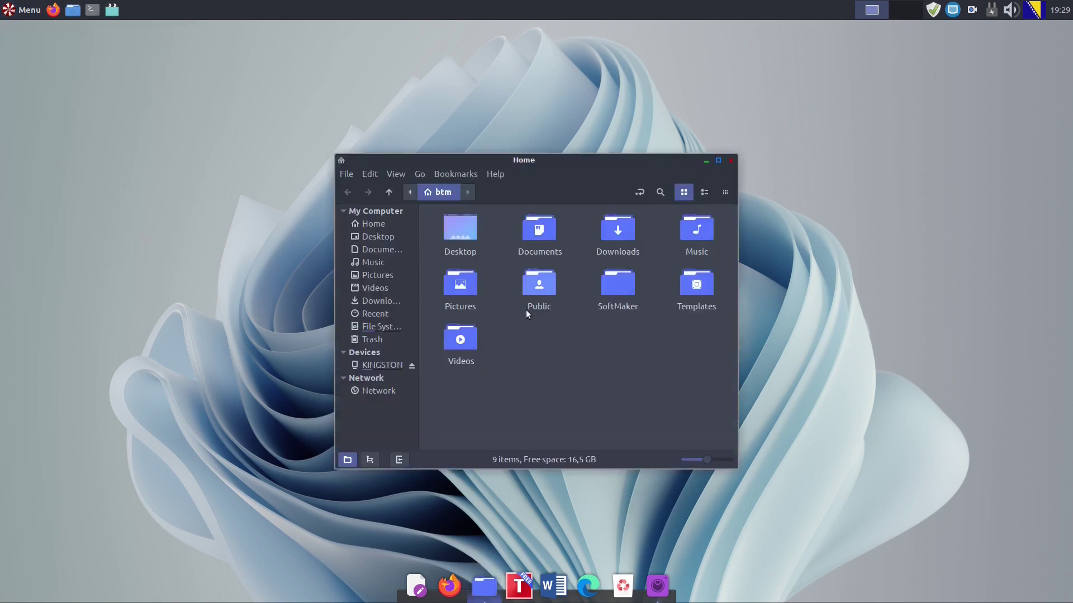
{"action": "left_click_drag", "start_coordinate": [583, 157], "coordinate": [548, 119]}
{"action": "left_click", "coordinate": [690, 118]}
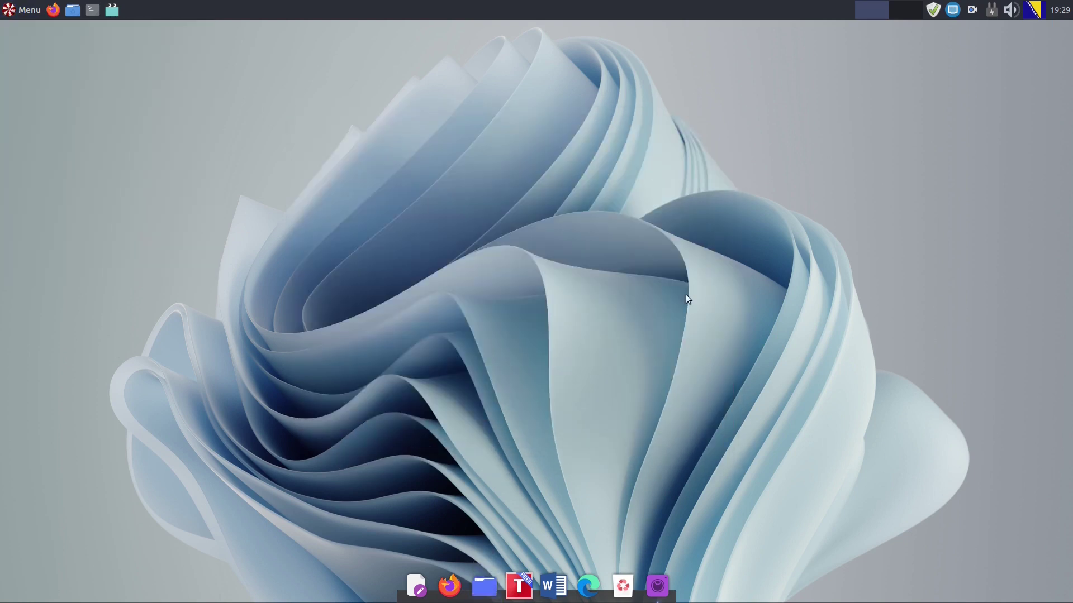
- Empty the Trash from the Plank dock and open the Home folder in the file manager
{"action": "right_click", "coordinate": [623, 585]}
{"action": "left_click", "coordinate": [581, 556]}
{"action": "left_click", "coordinate": [606, 340]}
{"action": "left_click", "coordinate": [485, 585]}
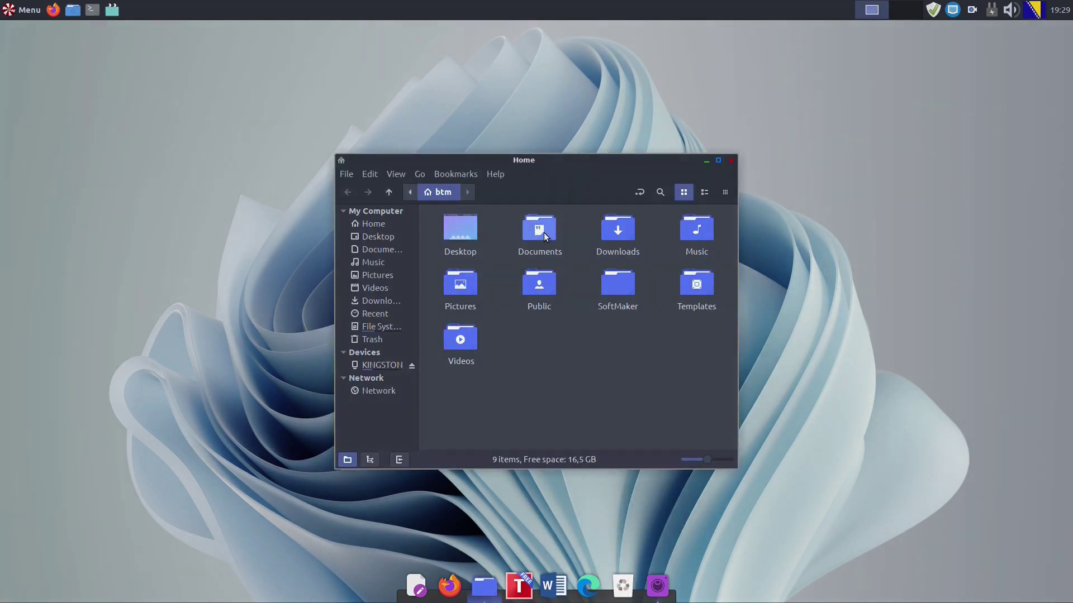